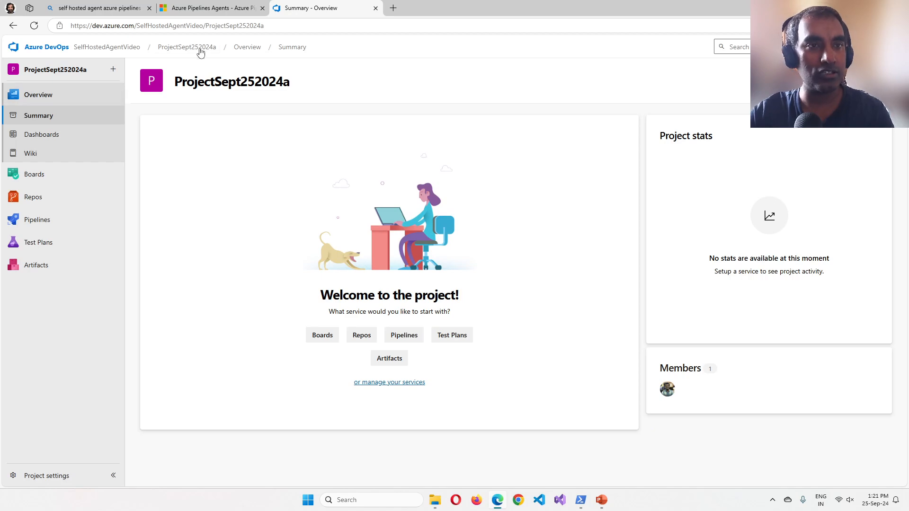
pyautogui.click(199, 26)
pyautogui.click(165, 197)
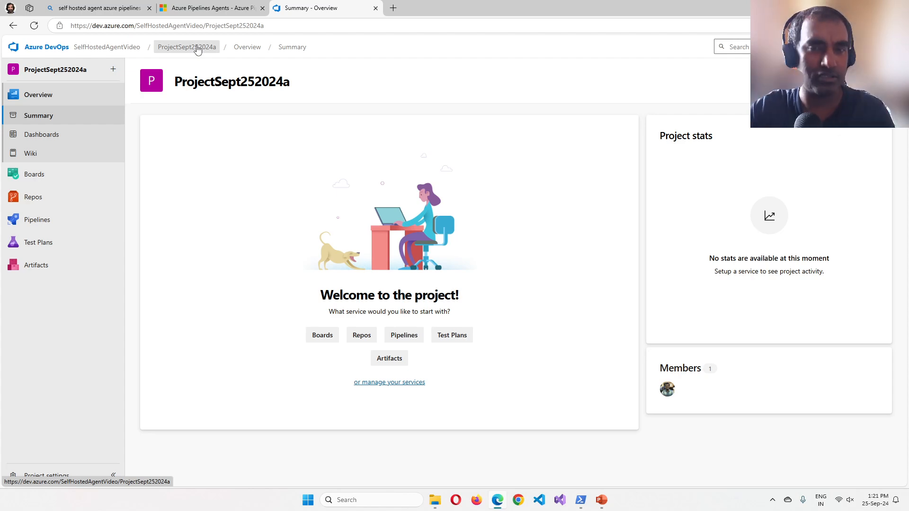
pyautogui.moveTo(32, 201)
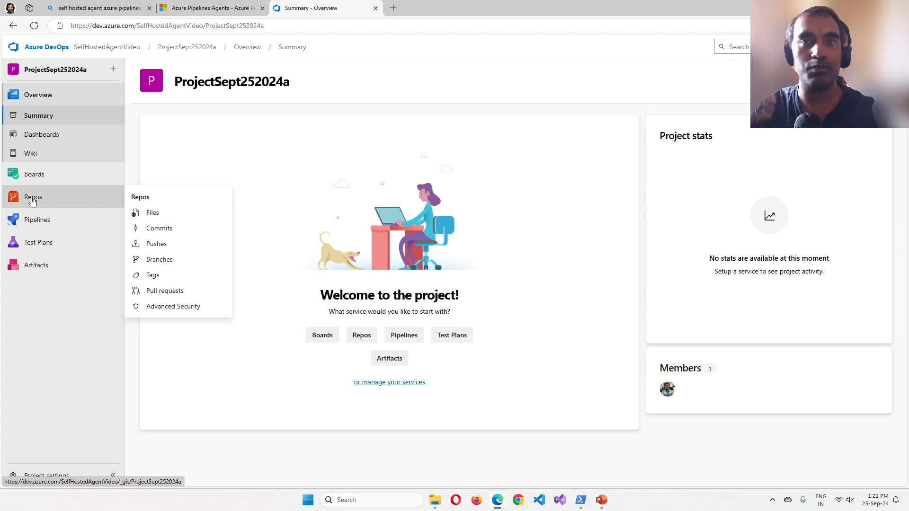
pyautogui.click(32, 201)
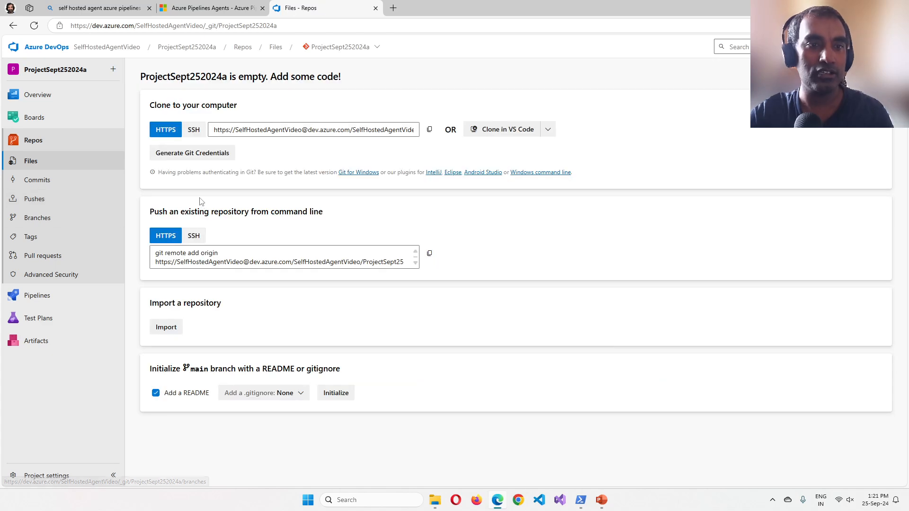
pyautogui.hotkey('alt', 'Tab')
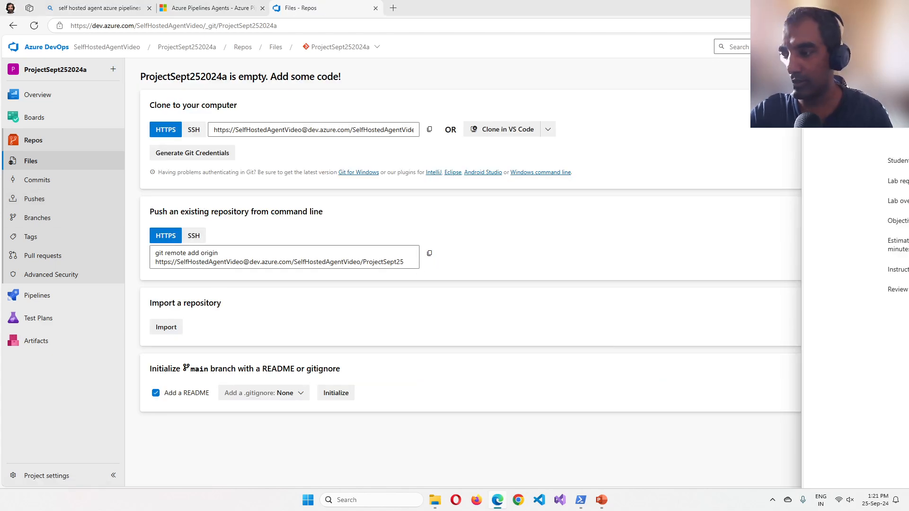
pyautogui.scroll(-5, 855, 284)
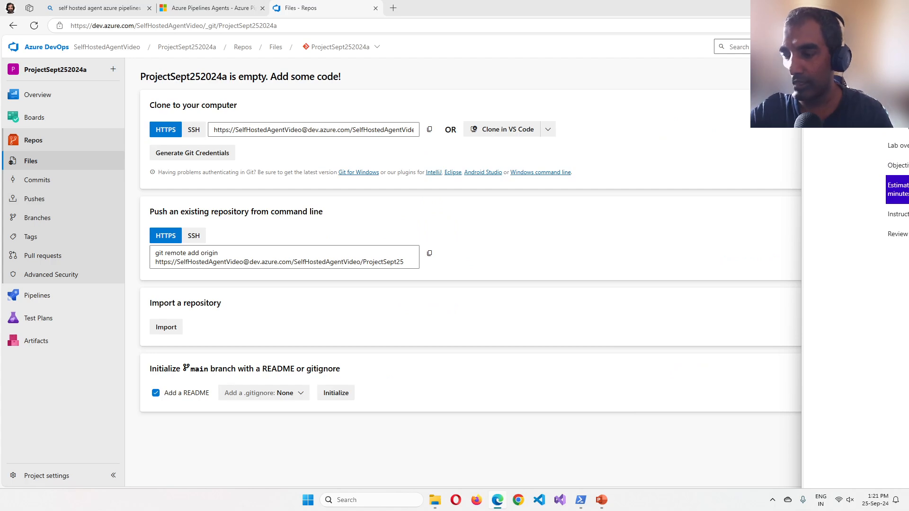
pyautogui.click(166, 327)
pyautogui.write('https://github.com/MicrosoftLearning/eShopOnWeb.git')
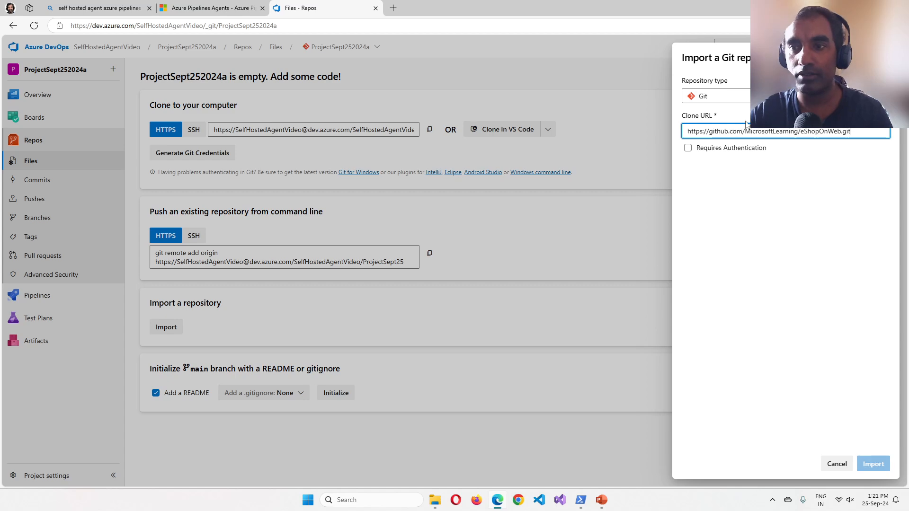
pyautogui.click(873, 464)
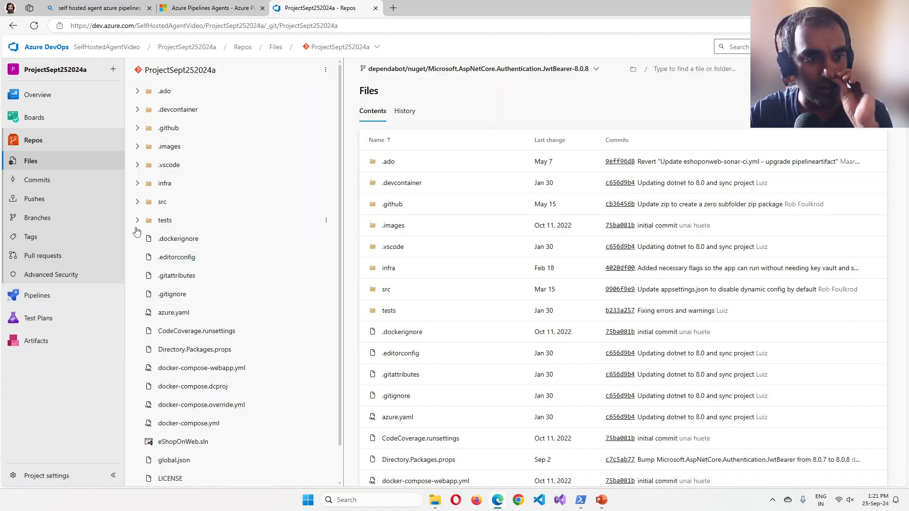
# Set main as the default branch of the ProjectSept252024a repository.
pyautogui.click(51, 223)
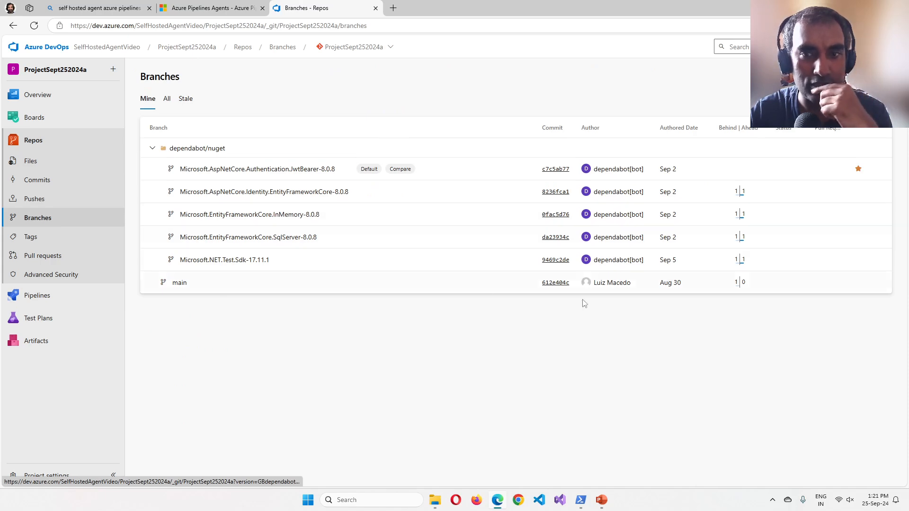
pyautogui.click(878, 284)
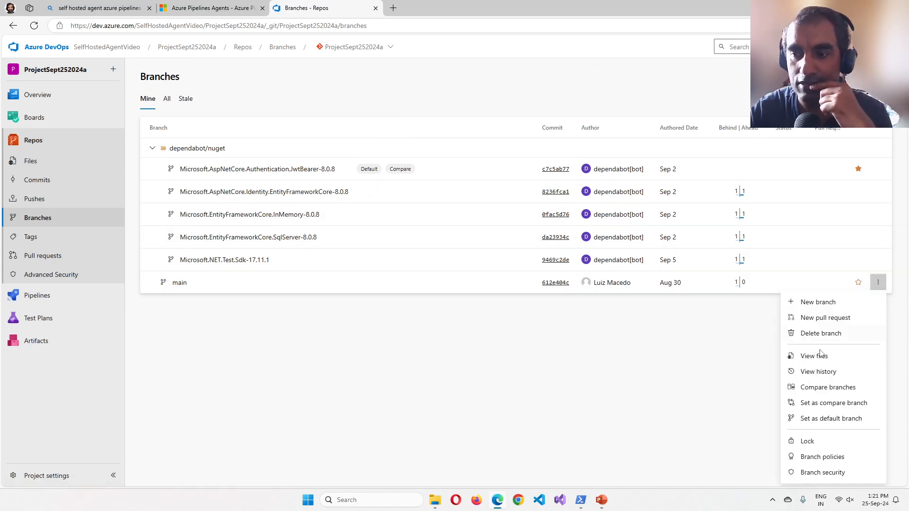
pyautogui.click(819, 419)
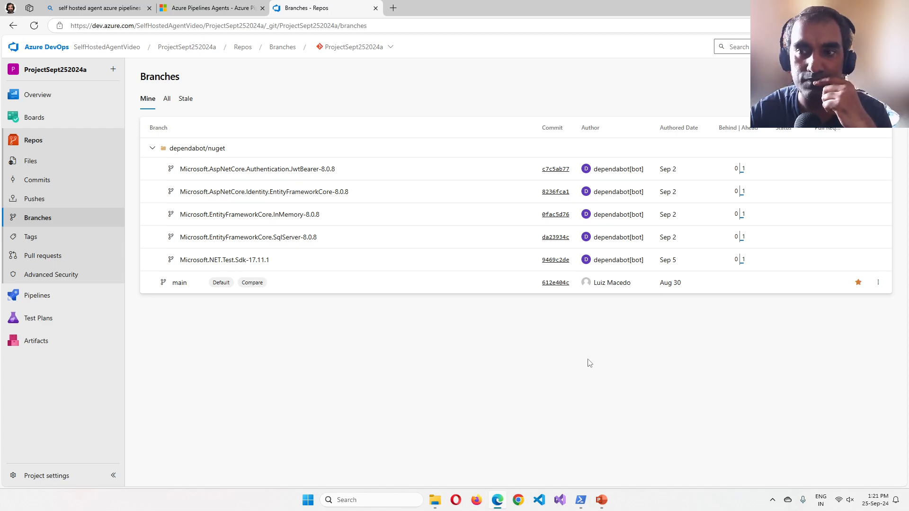
# Start a new pipeline with Azure Repos Git as the code source and ProjectSept252024a as the repository.
pyautogui.click(55, 296)
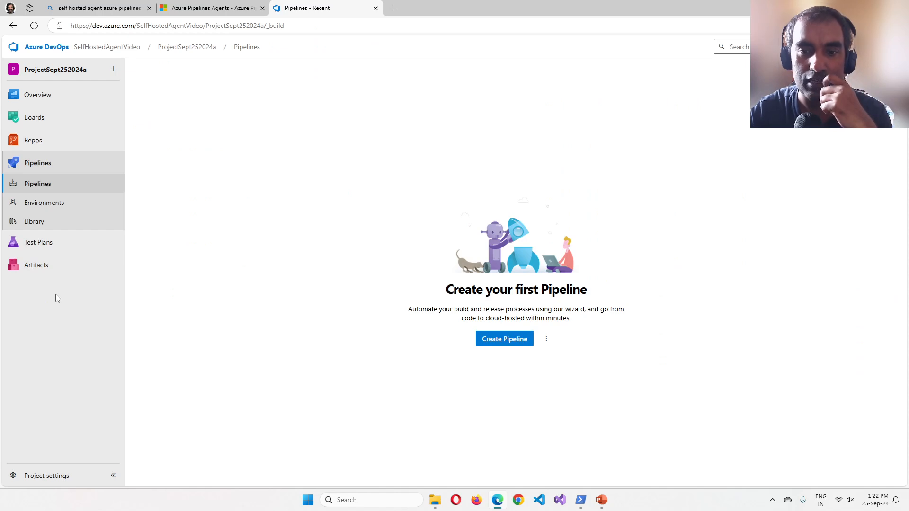
pyautogui.click(507, 339)
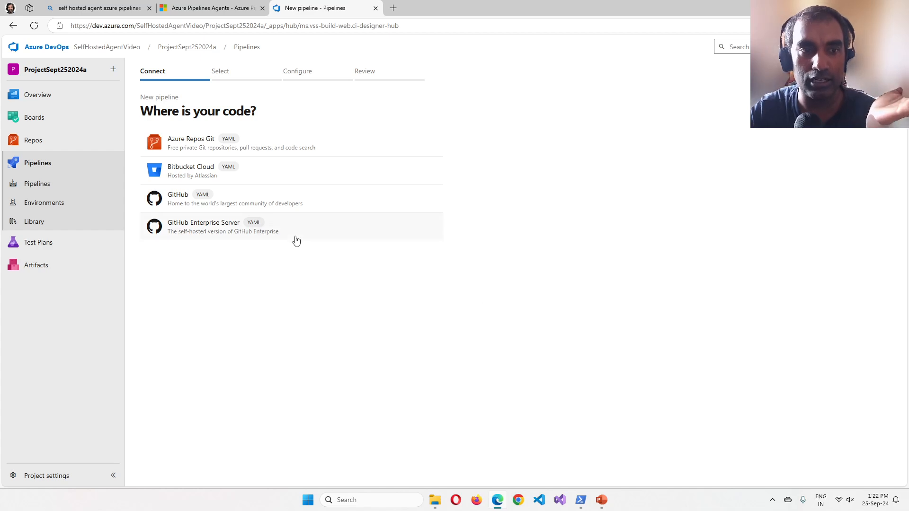
pyautogui.click(244, 149)
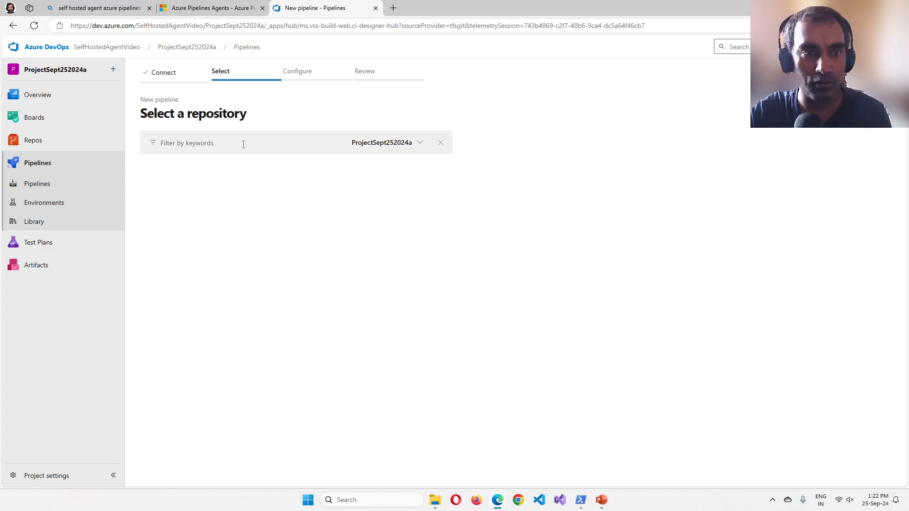
pyautogui.click(233, 175)
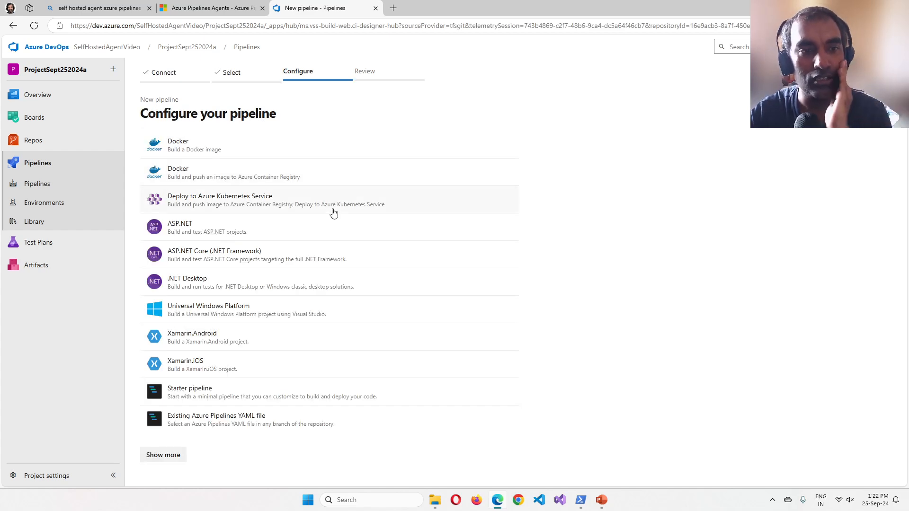
# Configure the pipeline from the existing Azure Pipelines YAML file /.ado/eshoponweb-ci.yml on the main branch.
pyautogui.click(251, 418)
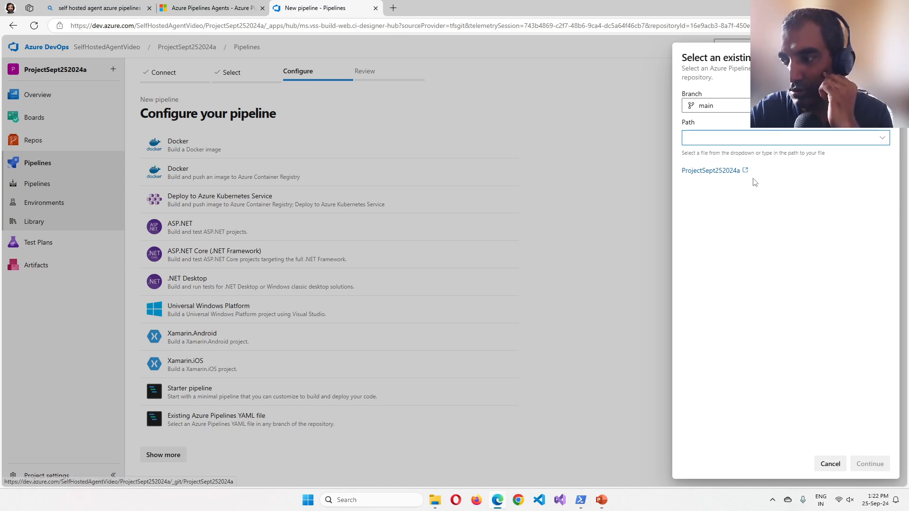
pyautogui.click(883, 138)
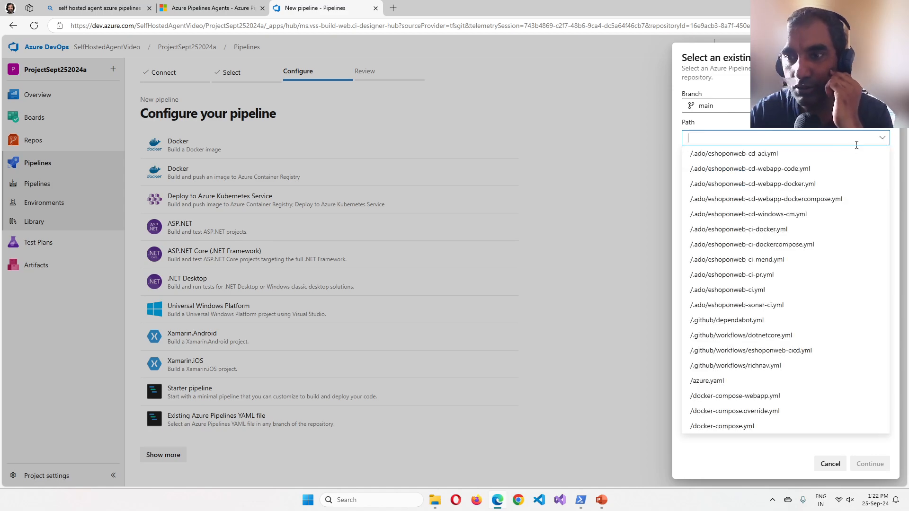
pyautogui.click(767, 290)
pyautogui.click(870, 464)
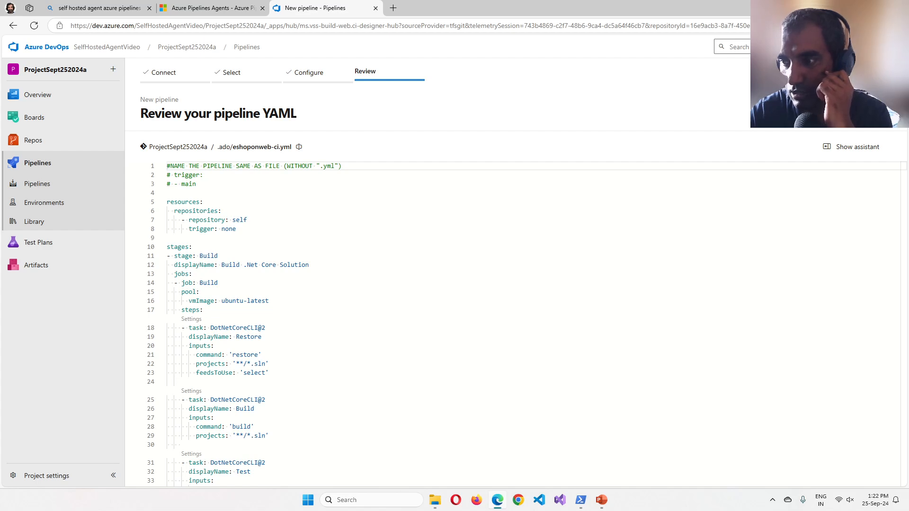
# Uncomment the trigger and main lines at the start of the pipeline YAML.
pyautogui.click(174, 185)
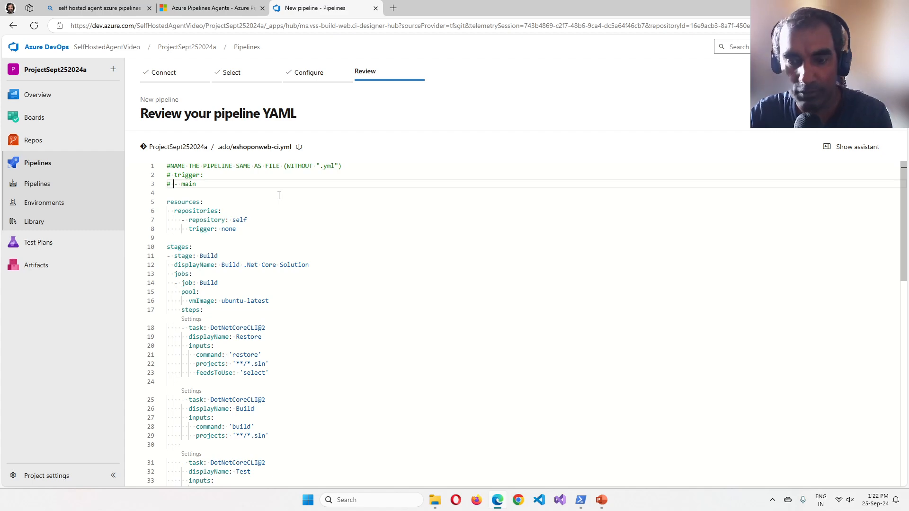
pyautogui.press('BackSpace')
pyautogui.press('BackSpace')
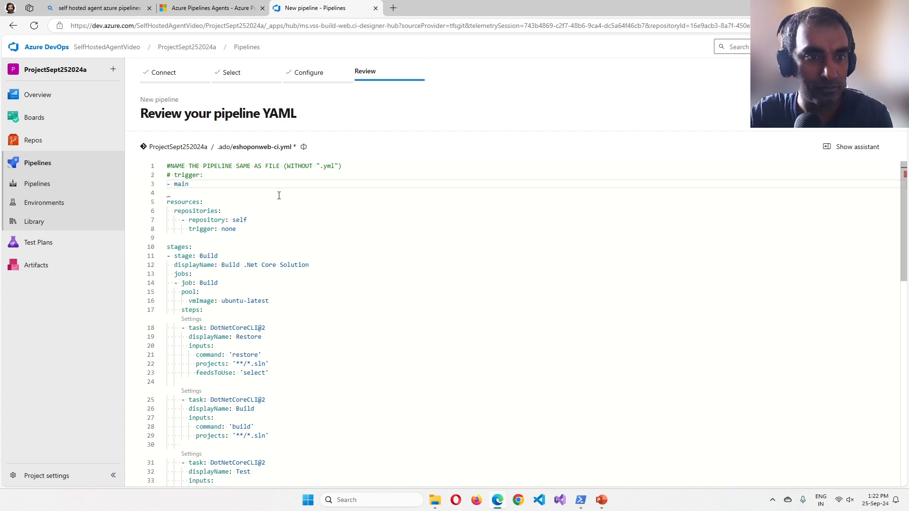
pyautogui.click(175, 175)
pyautogui.press('BackSpace')
pyautogui.press('BackSpace')
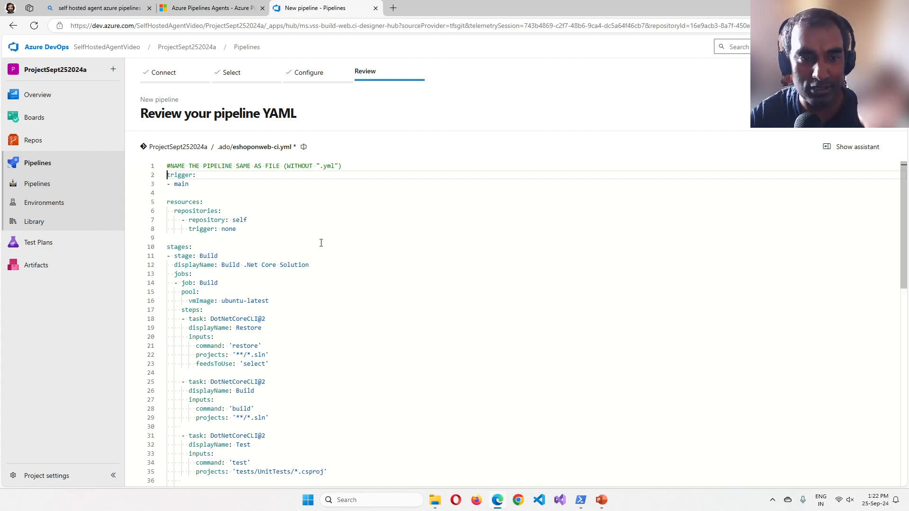
# Copy the pool, vmImage and steps lines from the pipeline YAML, then switch to the PowerPoint presentation and exit its slide show.
pyautogui.moveTo(203, 310); pyautogui.dragTo(131, 292)
pyautogui.hotkey('ctrl', 'c')
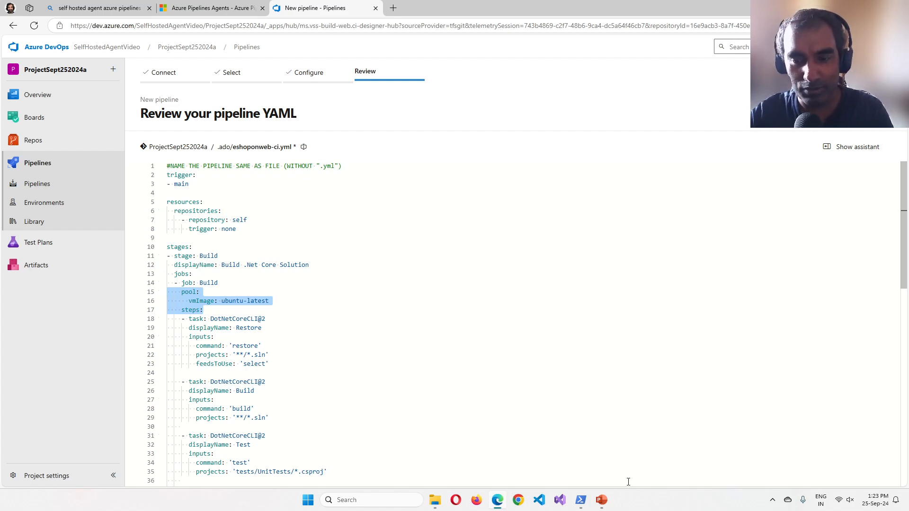
pyautogui.click(601, 500)
pyautogui.click(652, 450)
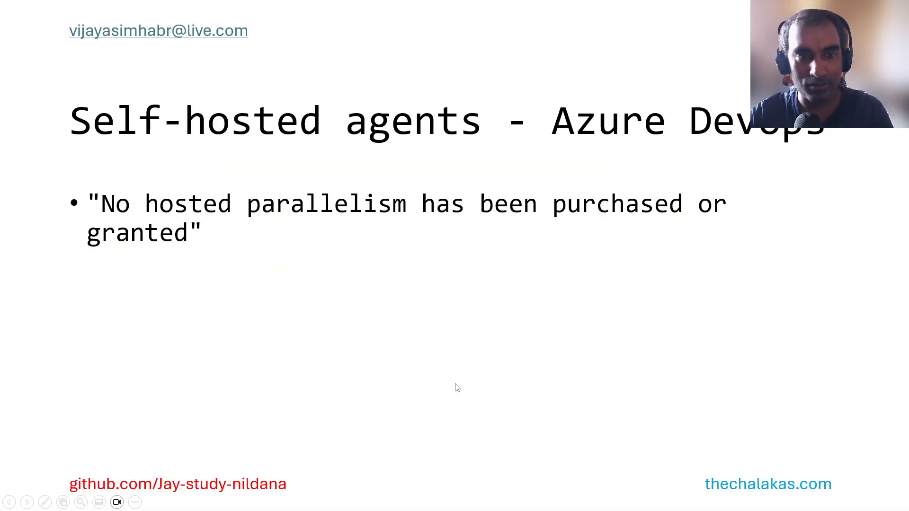
pyautogui.press('Escape')
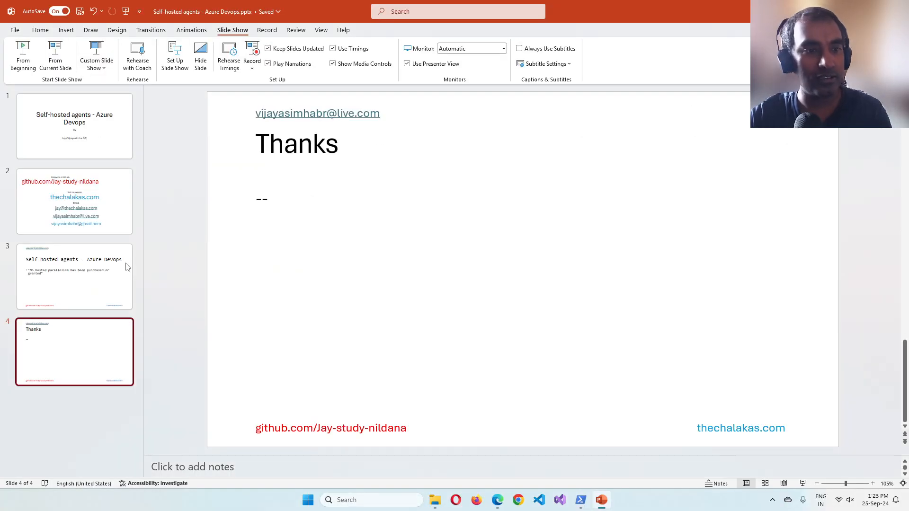
# Duplicate slide 3 and replace the copy's bullet text with the copied YAML lines.
pyautogui.rightClick(98, 275)
pyautogui.click(133, 141)
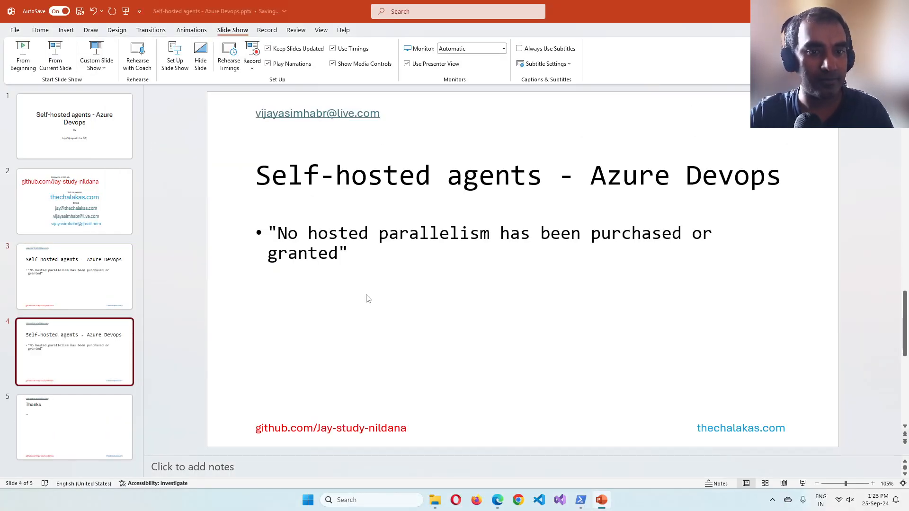
pyautogui.click(353, 250)
pyautogui.moveTo(352, 250); pyautogui.dragTo(266, 236)
pyautogui.hotkey('ctrl', 'v')
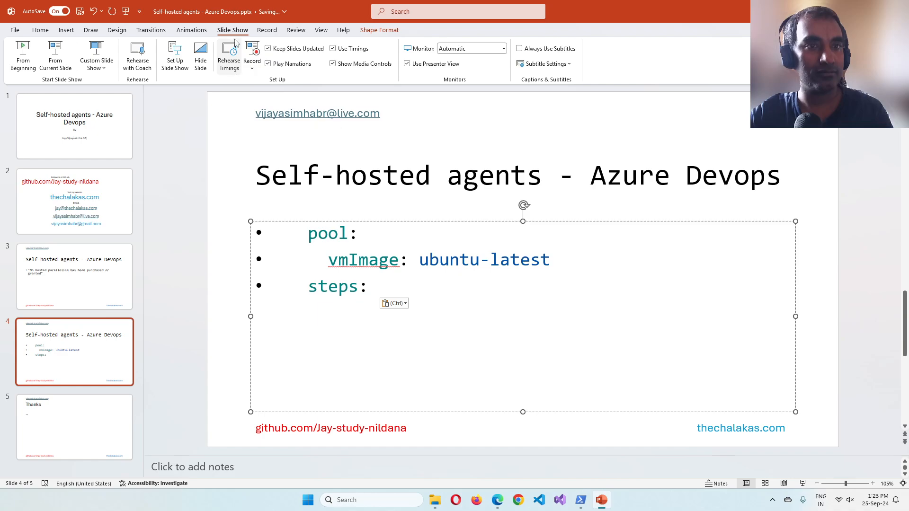
# Present slide 4 from the current slide, swapping the displays of Presenter View and the slide show.
pyautogui.click(60, 58)
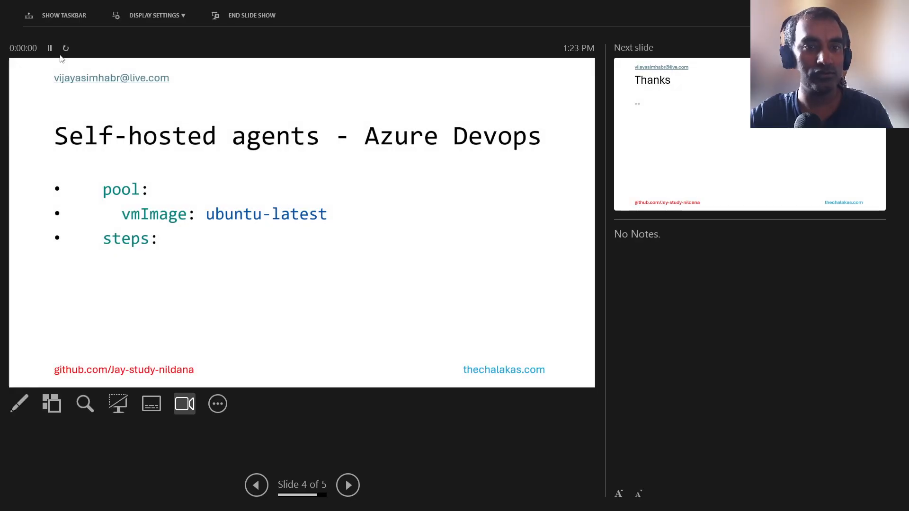
pyautogui.click(167, 20)
pyautogui.click(163, 36)
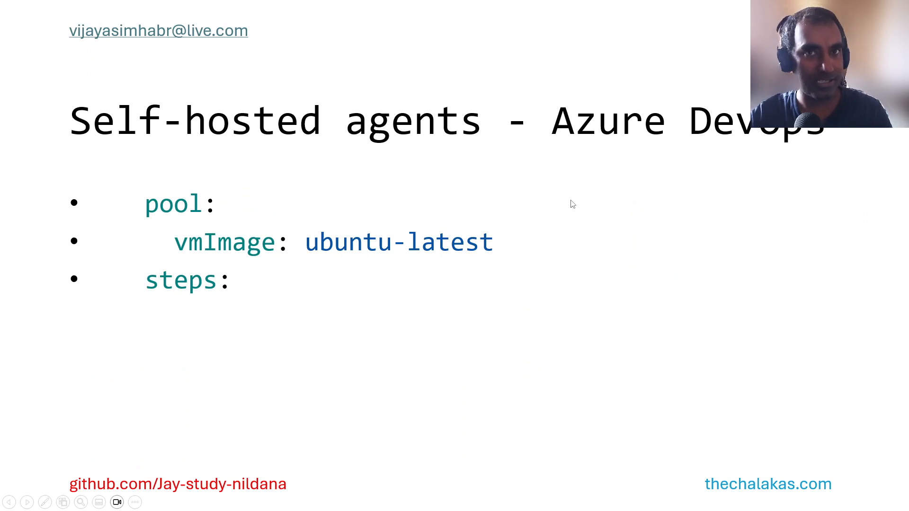
pyautogui.hotkey('alt', 'Tab')
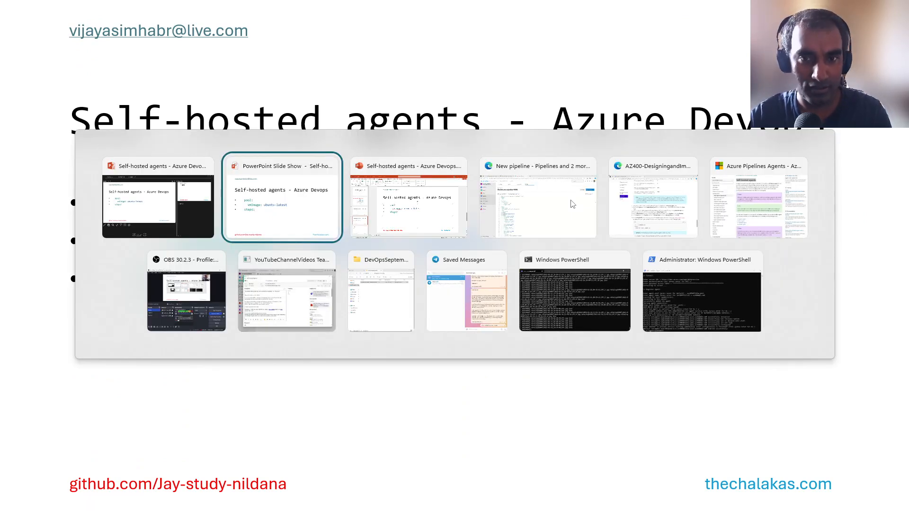
pyautogui.hotkey('alt', 'Tab')
pyautogui.hotkey('alt', 'Tab')
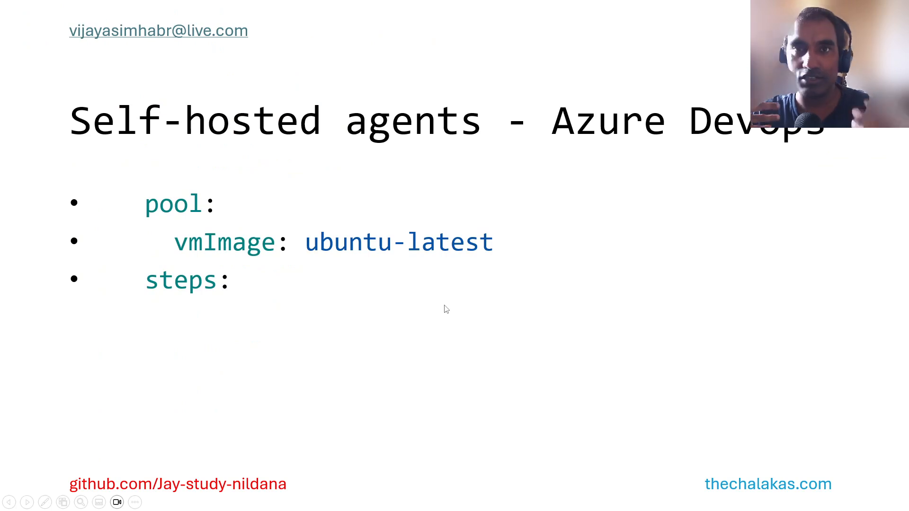
# Switch to the Azure DevOps pipeline review in the browser and examine the Restore and Build tasks in the YAML.
pyautogui.hotkey('alt', 'Tab')
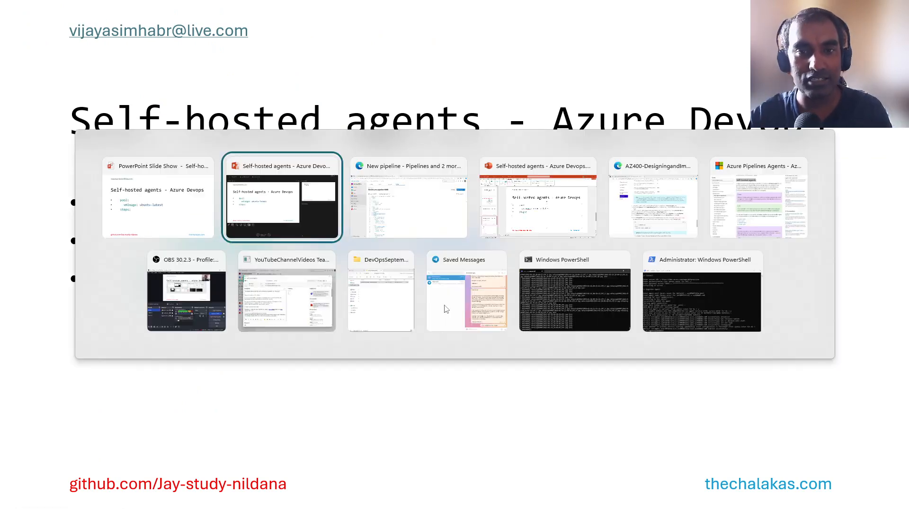
pyautogui.hotkey('alt', 'Tab')
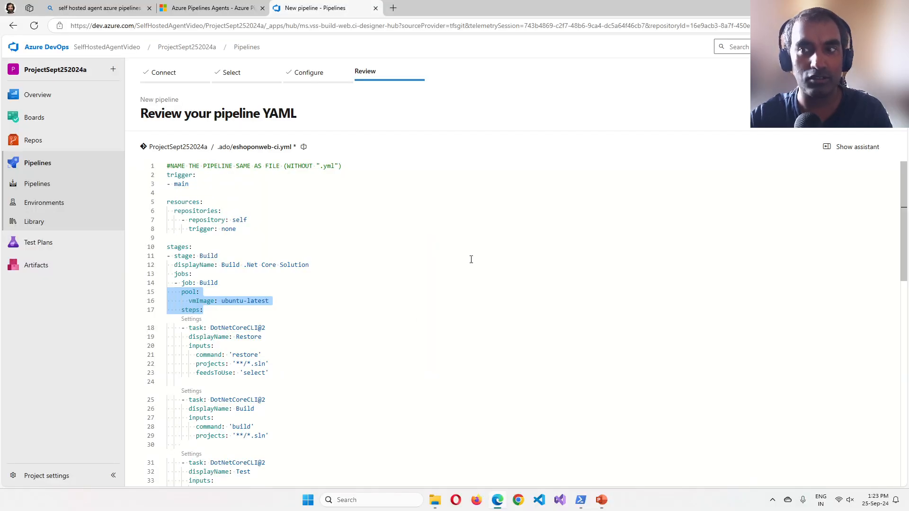
pyautogui.click(384, 273)
pyautogui.scroll(-2, 371, 258)
pyautogui.scroll(-2, 370, 258)
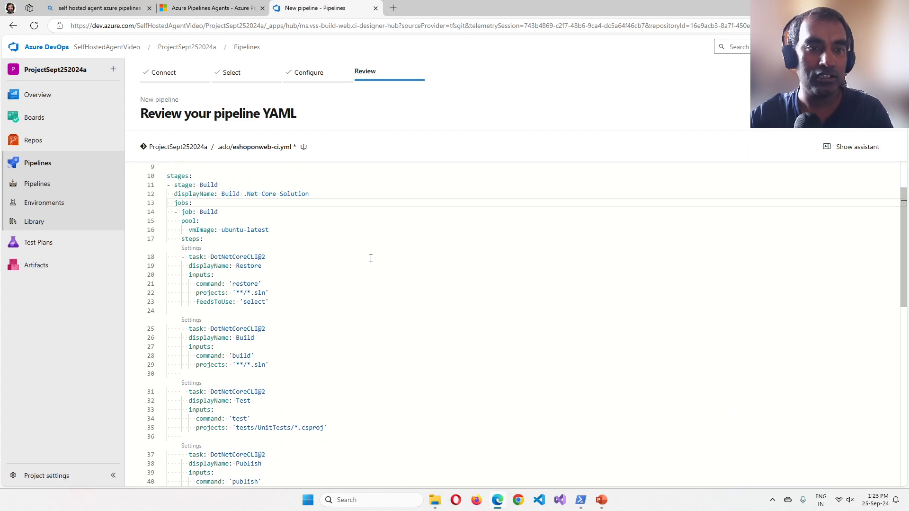
pyautogui.scroll(2, 326, 264)
pyautogui.moveTo(278, 325); pyautogui.dragTo(152, 281)
pyautogui.scroll(-2, 373, 307)
pyautogui.moveTo(272, 361); pyautogui.dragTo(134, 319)
# Examine the Test, Publish and two PublishPipelineArtifact tasks in the rest of the pipeline YAML.
pyautogui.scroll(-4, 432, 336)
pyautogui.moveTo(335, 332); pyautogui.dragTo(156, 297)
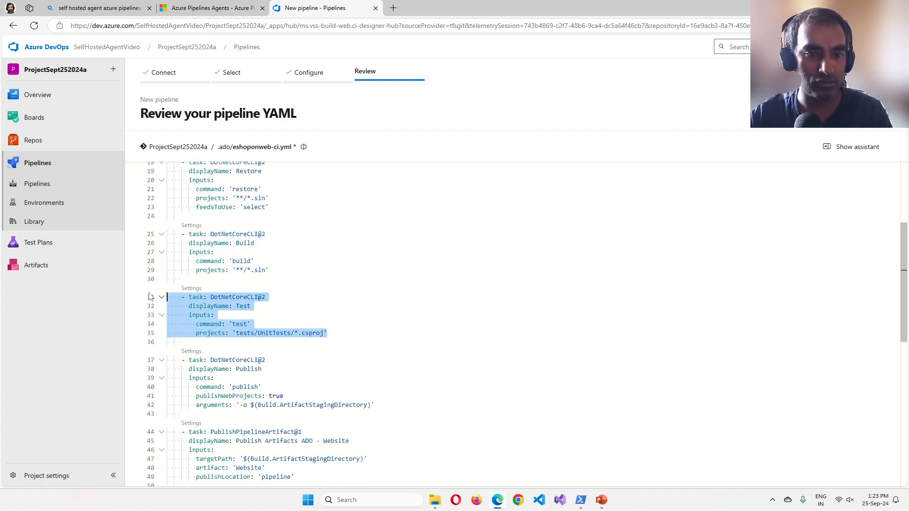
pyautogui.scroll(-2, 408, 310)
pyautogui.moveTo(388, 356); pyautogui.dragTo(164, 312)
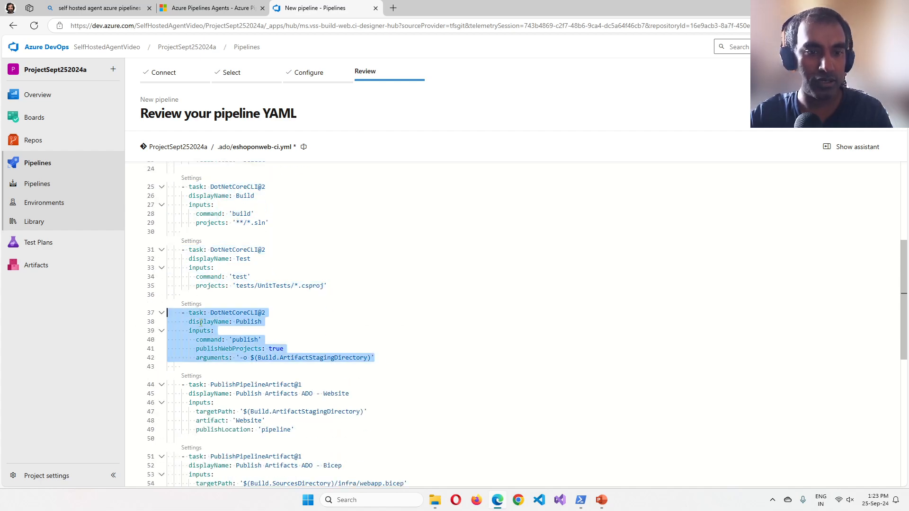
pyautogui.scroll(-4, 306, 334)
pyautogui.moveTo(303, 332); pyautogui.dragTo(134, 294)
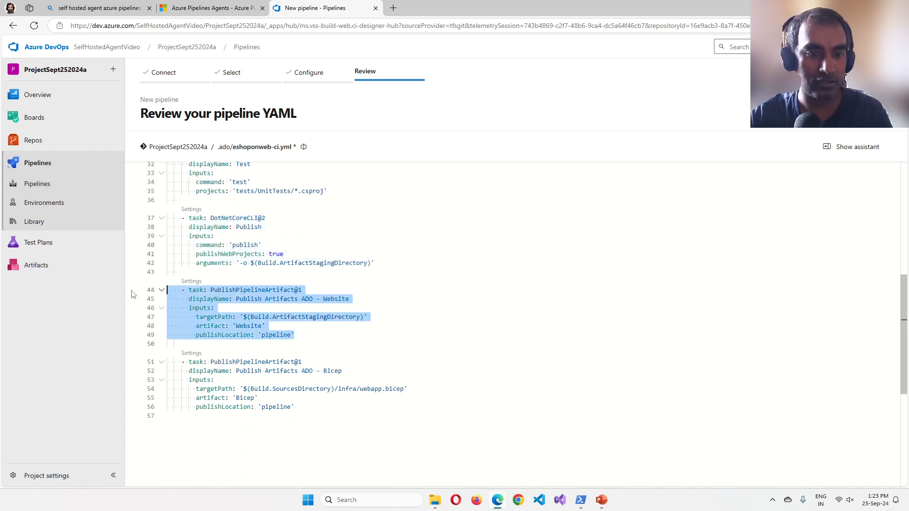
pyautogui.moveTo(294, 407); pyautogui.dragTo(150, 368)
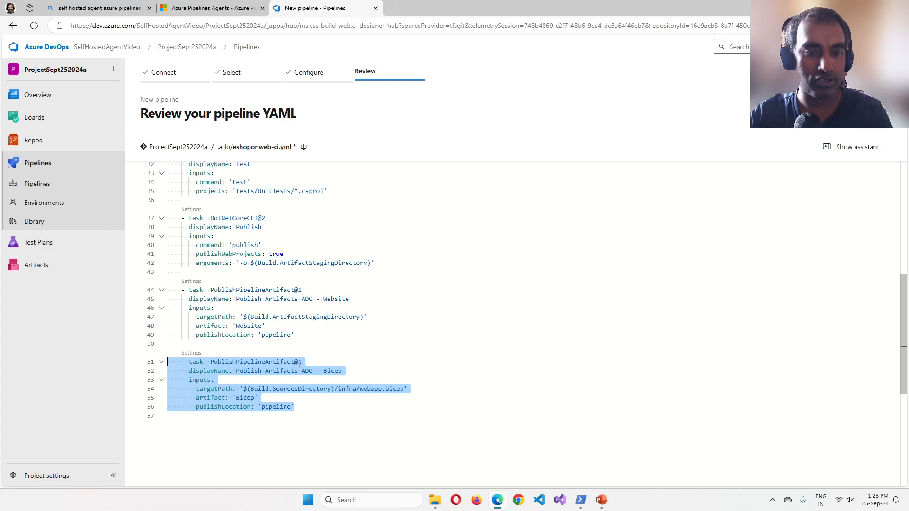
pyautogui.click(522, 332)
# Save the pipeline without running it, committing the YAML directly to the main branch.
pyautogui.click(884, 114)
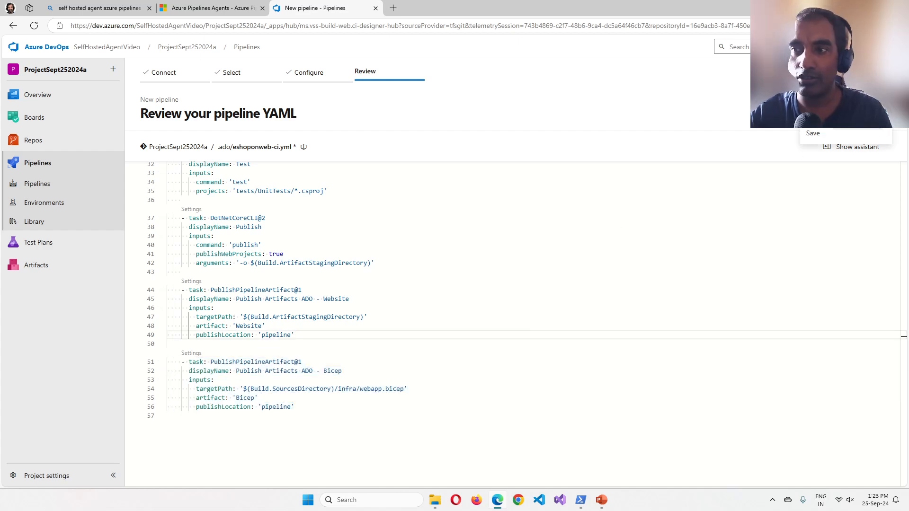
pyautogui.click(817, 137)
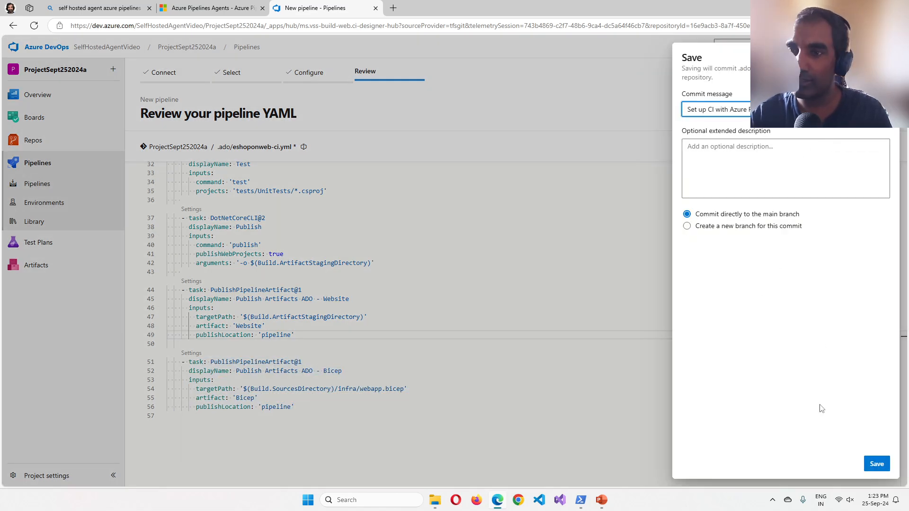
pyautogui.click(867, 465)
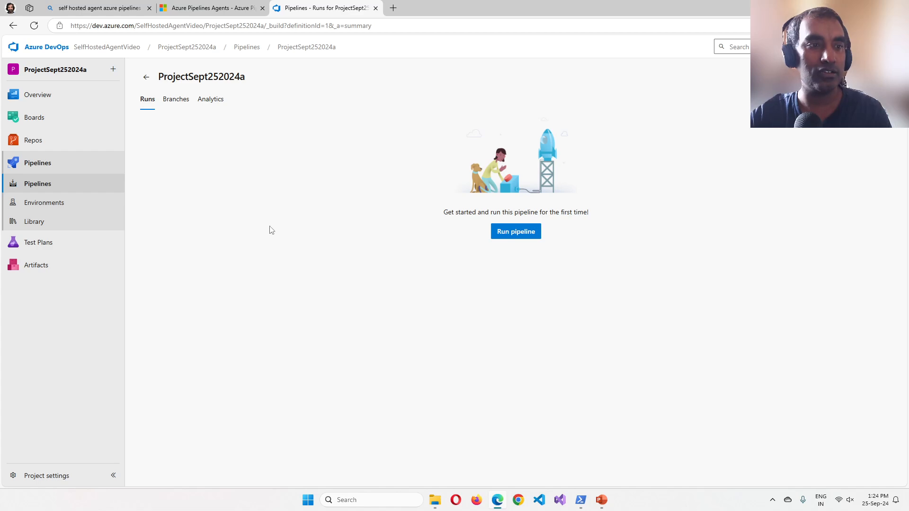
# Browse the repository files and sort the .ado folder's contents by last change, newest first.
pyautogui.click(33, 140)
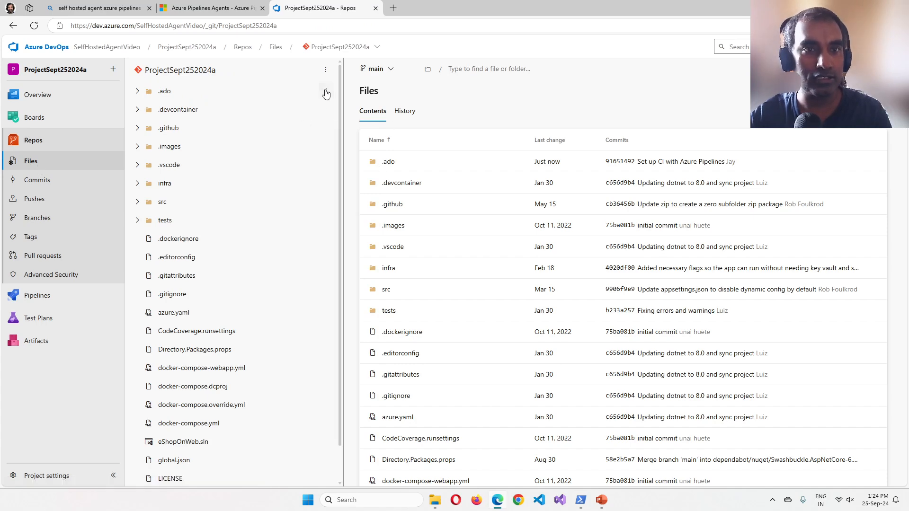
pyautogui.click(137, 91)
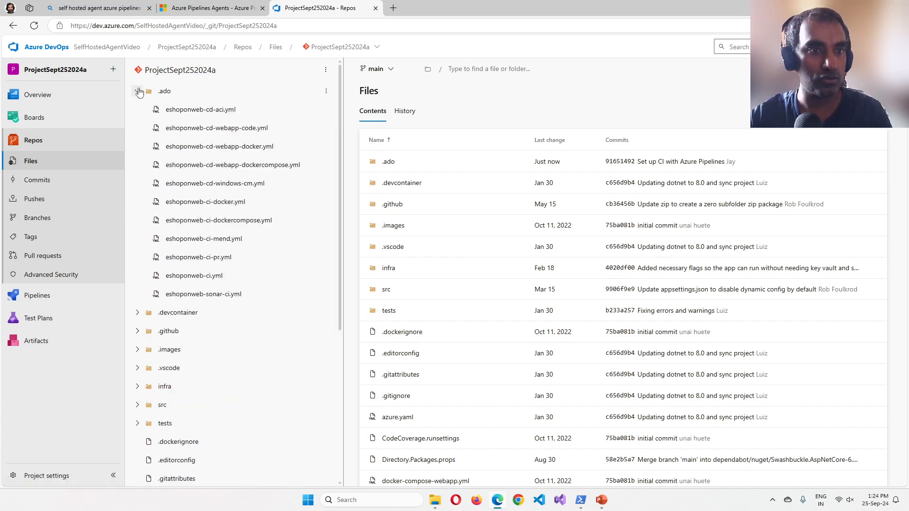
pyautogui.click(561, 141)
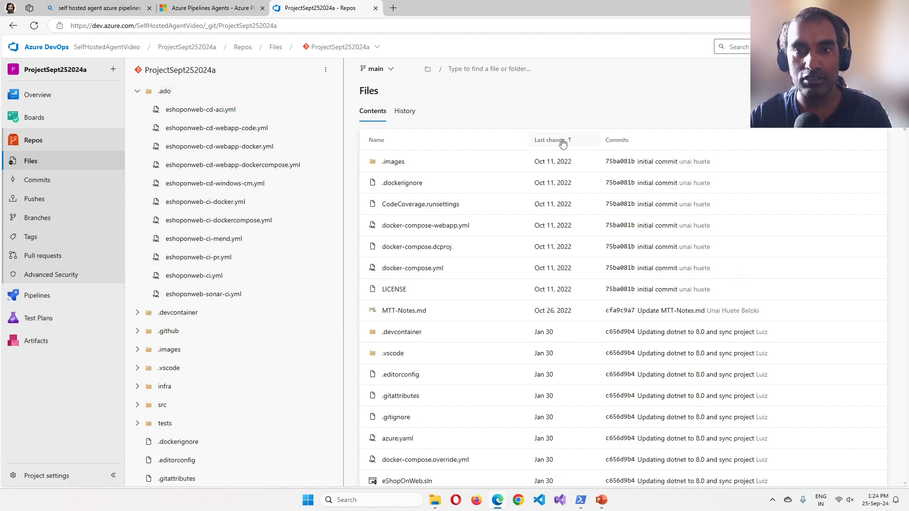
pyautogui.click(562, 141)
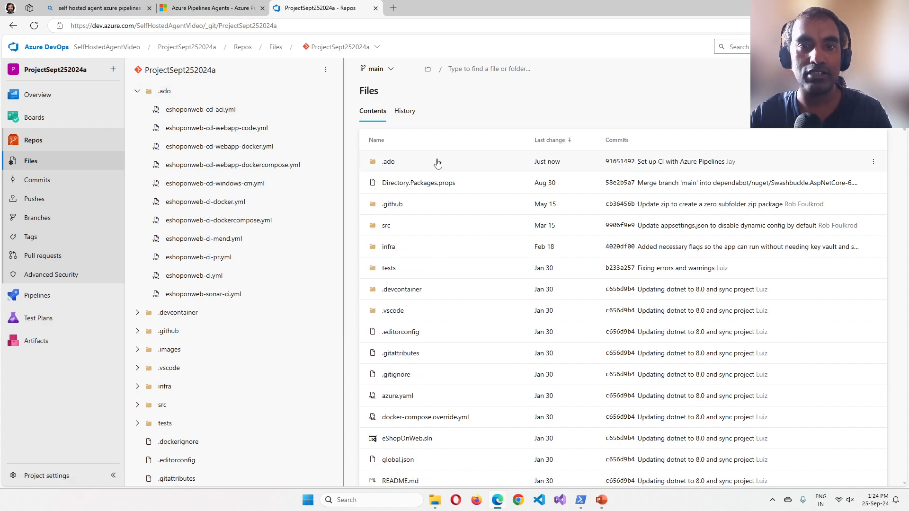
pyautogui.click(396, 163)
pyautogui.click(576, 143)
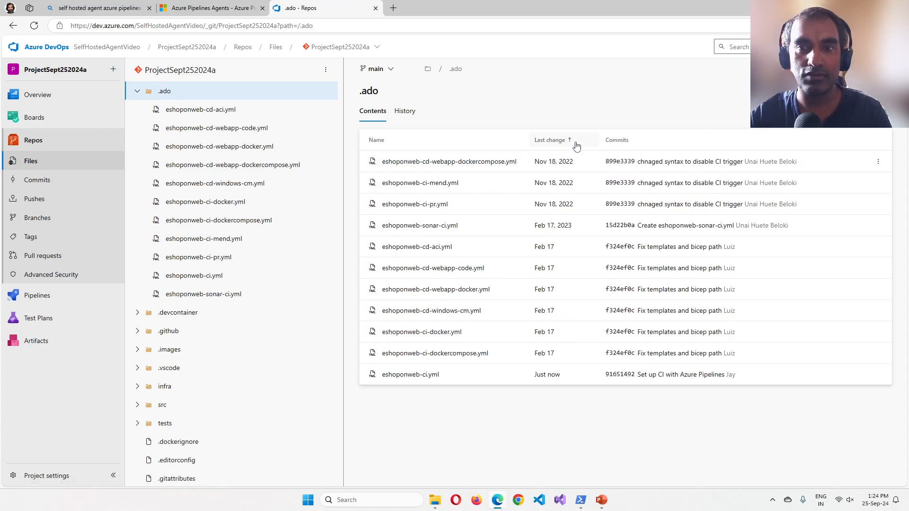
pyautogui.click(575, 145)
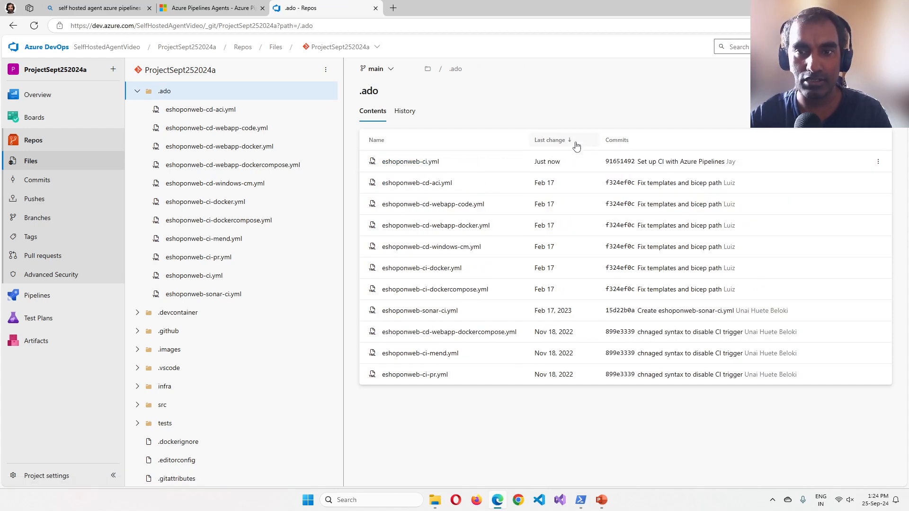
# Open eshoponweb-ci.yml and check its trigger lines and the vmImage setting.
pyautogui.click(432, 162)
pyautogui.moveTo(411, 150); pyautogui.dragTo(365, 142)
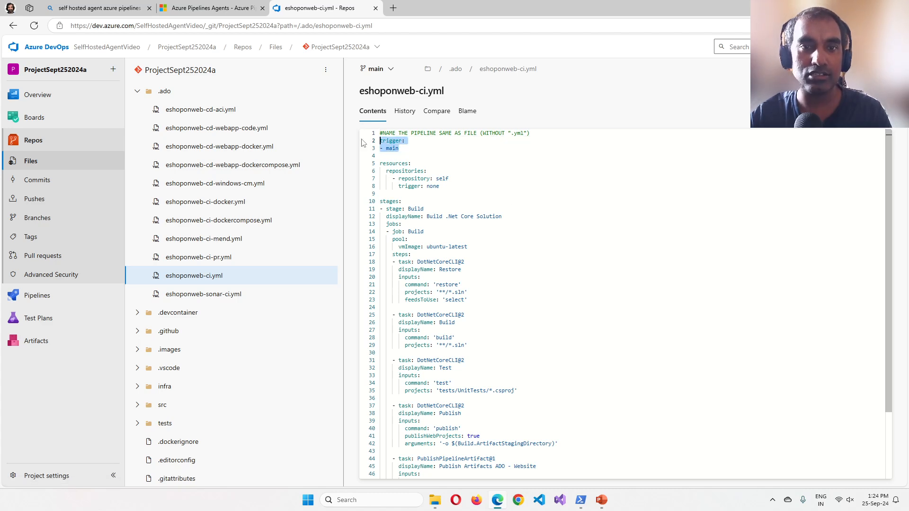
pyautogui.click(479, 156)
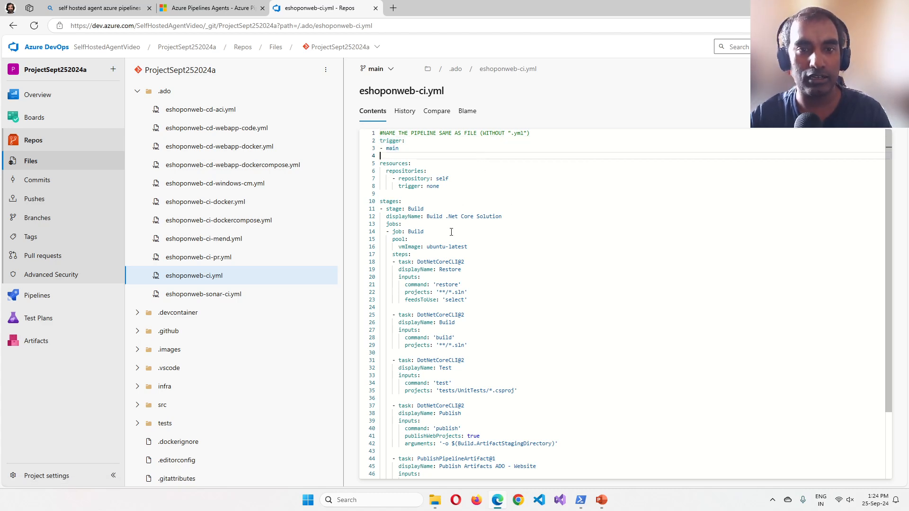
pyautogui.moveTo(467, 246); pyautogui.dragTo(384, 244)
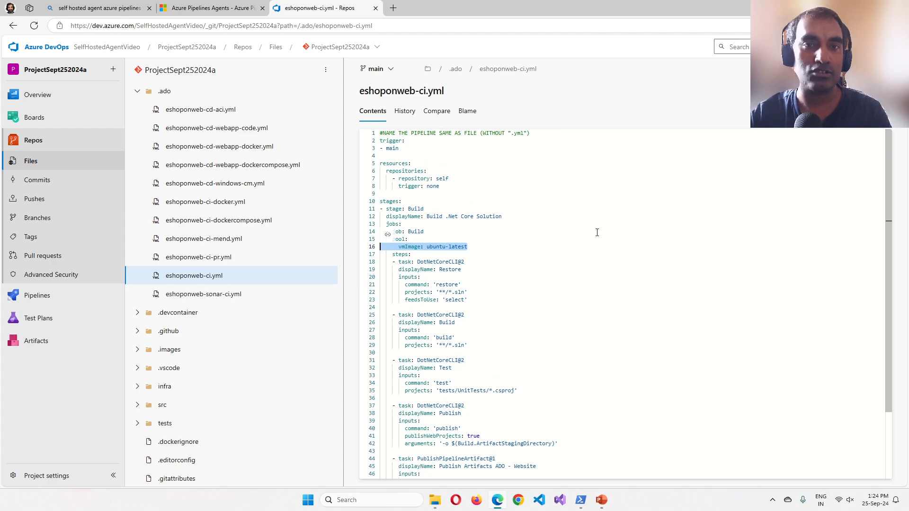
# Run the ProjectSept252024a pipeline on the main branch and open the log of its Build job.
pyautogui.click(42, 295)
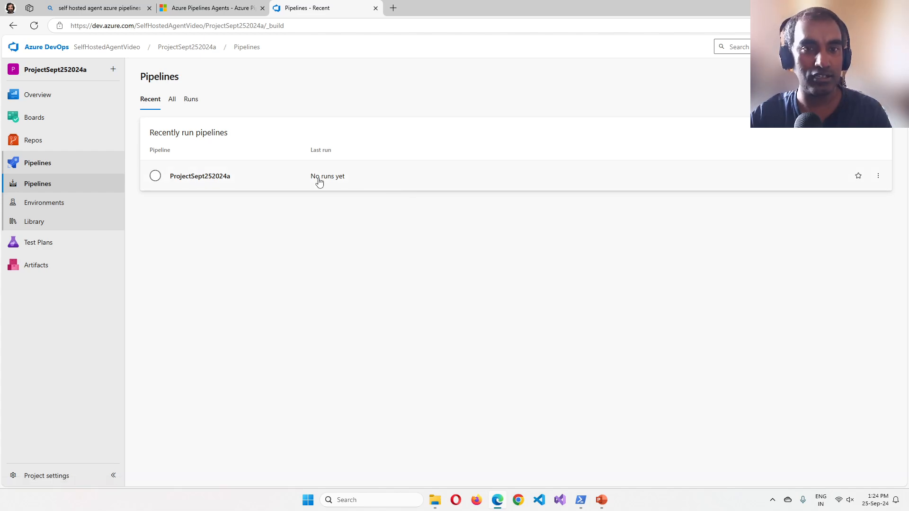
pyautogui.click(878, 175)
pyautogui.click(821, 210)
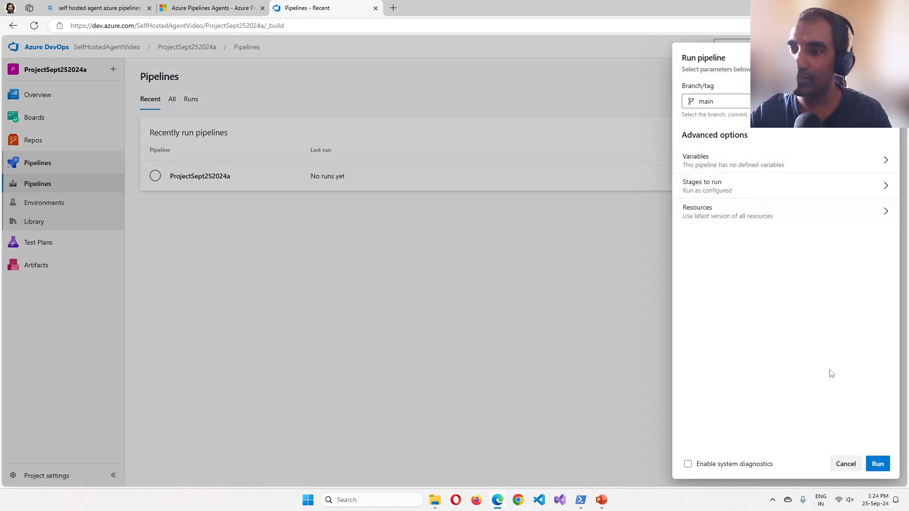
pyautogui.click(878, 464)
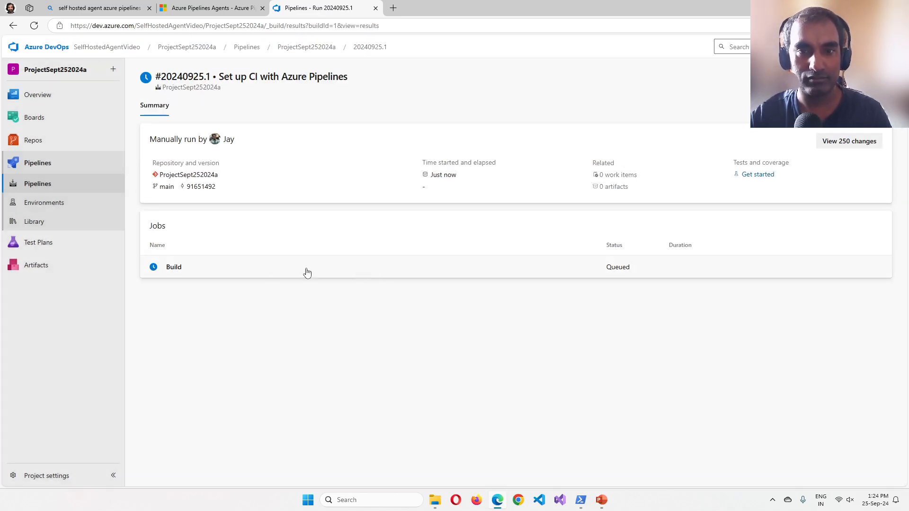
pyautogui.click(175, 266)
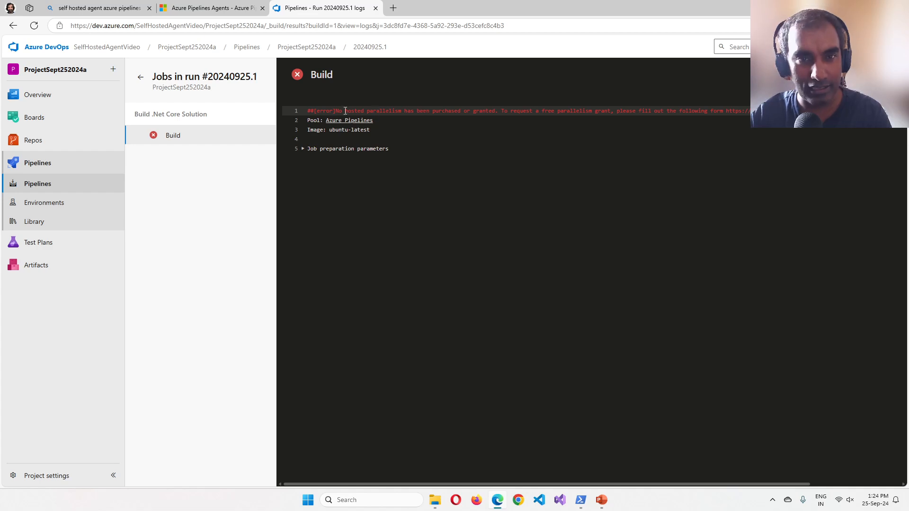
# Try to open the parallelism request form from the link in the Build log's error line, then return to the log.
pyautogui.moveTo(345, 110); pyautogui.dragTo(757, 111)
pyautogui.click(753, 128)
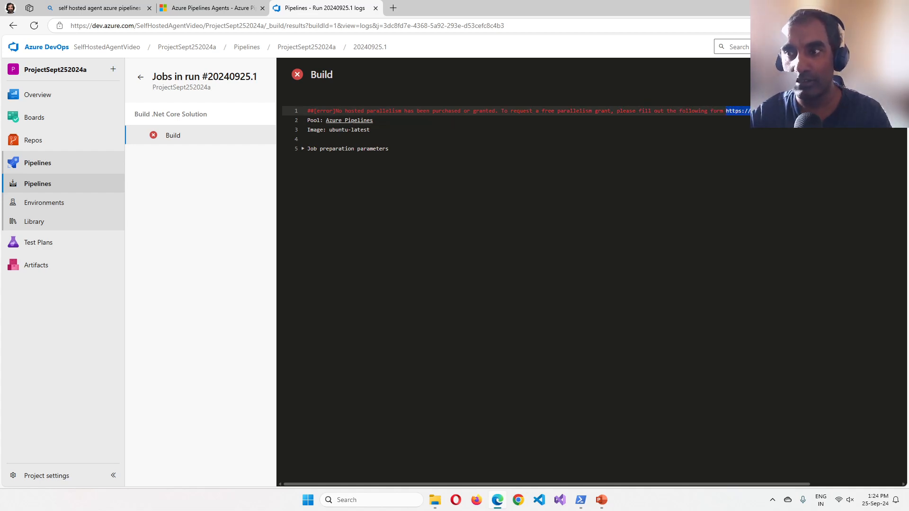
pyautogui.rightClick(758, 111)
pyautogui.click(748, 150)
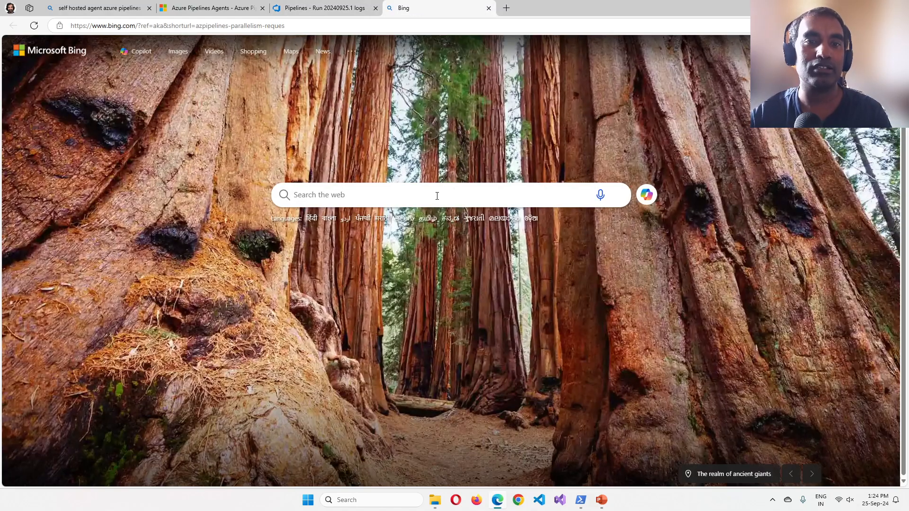
pyautogui.click(326, 8)
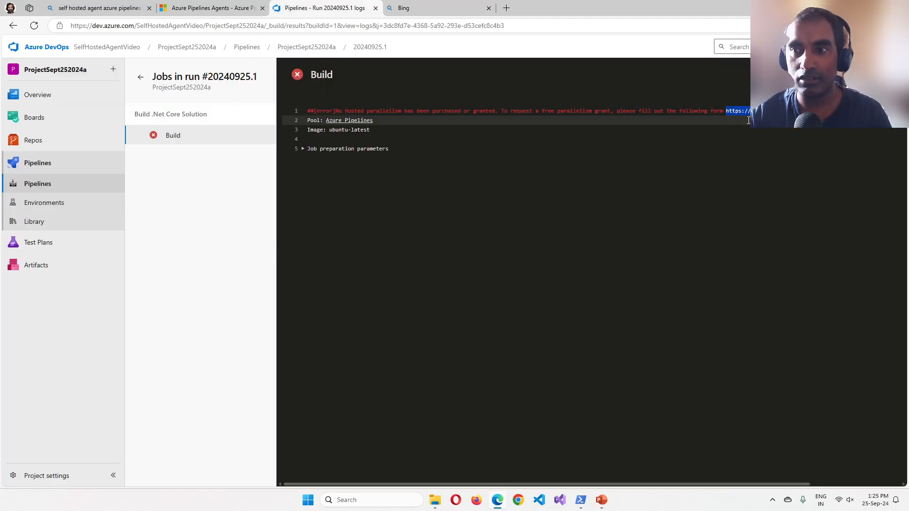
# Select the complete form link in the Build log's error line, view the Azure DevOps Parallelism Request form and close it.
pyautogui.click(777, 111)
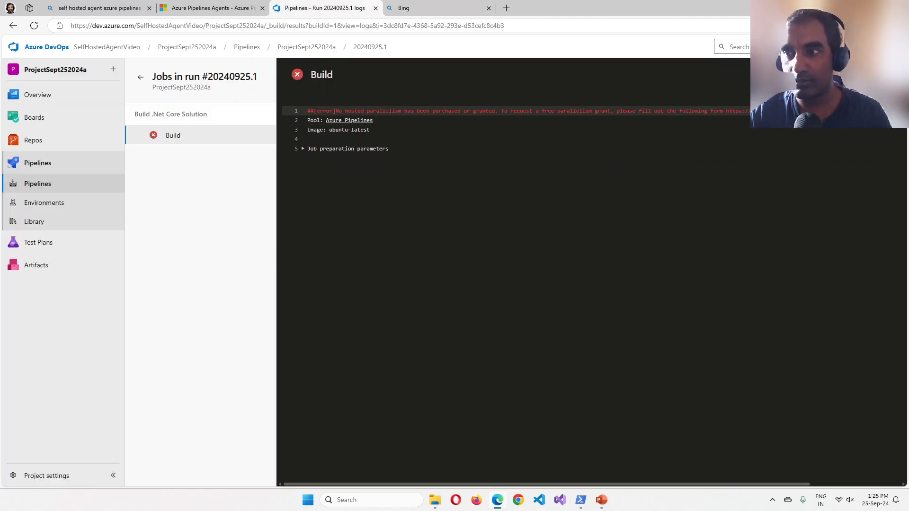
pyautogui.moveTo(776, 111); pyautogui.dragTo(722, 107)
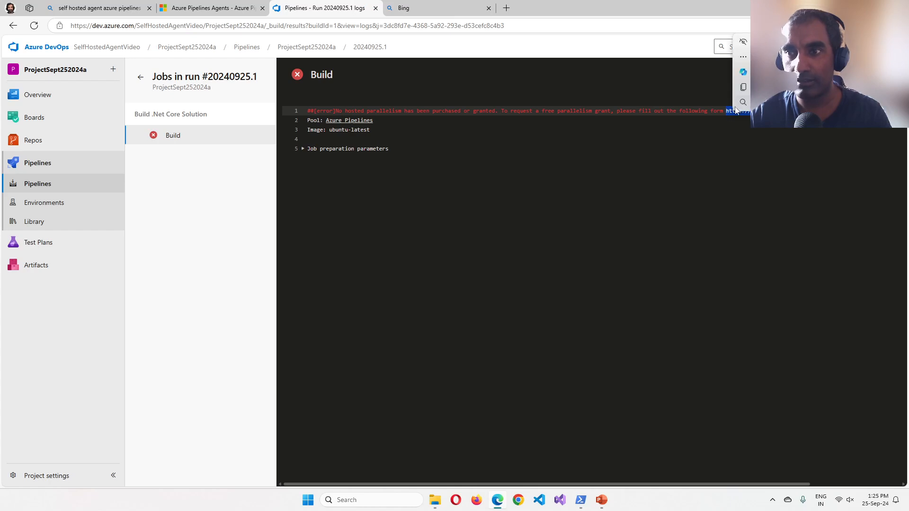
pyautogui.rightClick(731, 111)
pyautogui.click(728, 148)
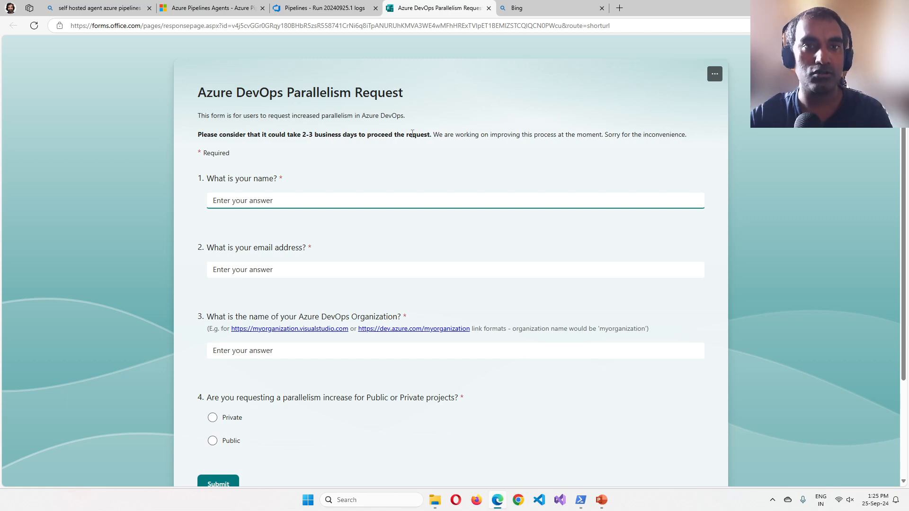
pyautogui.click(489, 9)
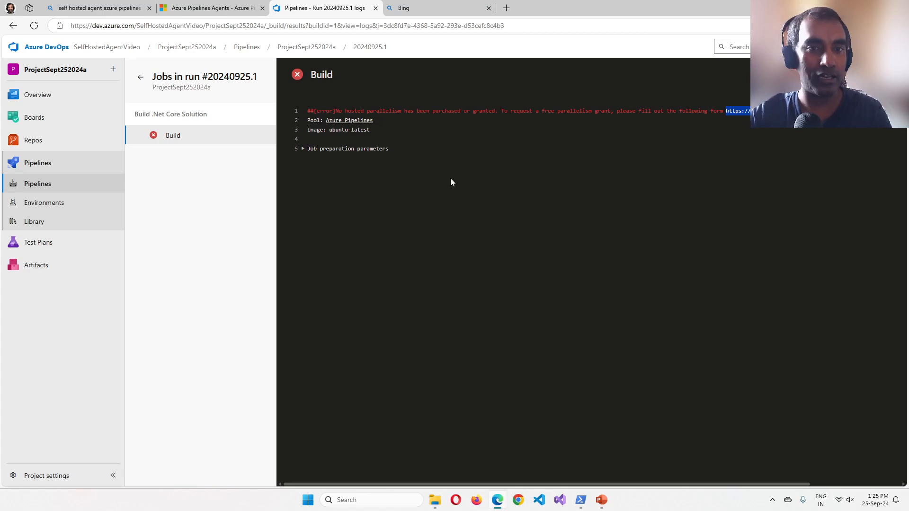
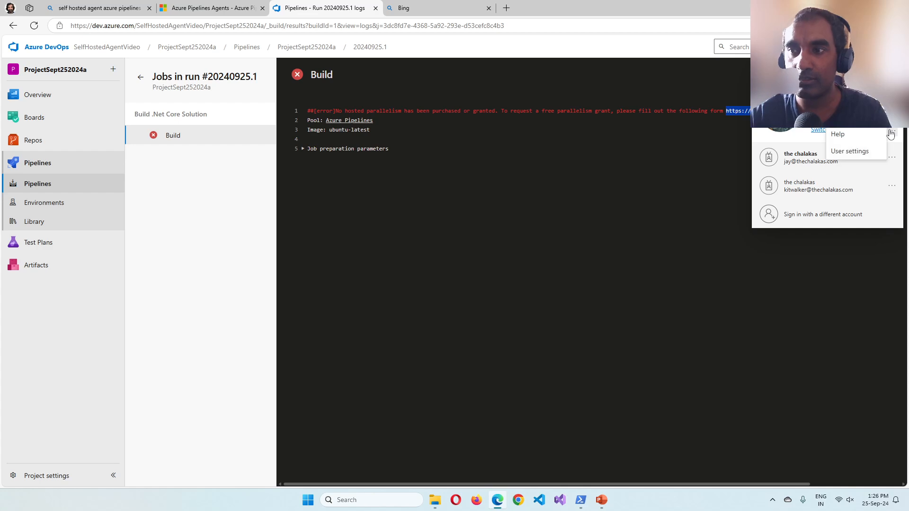
# Open the personal access tokens page of the user settings and start creating a new token.
pyautogui.click(822, 150)
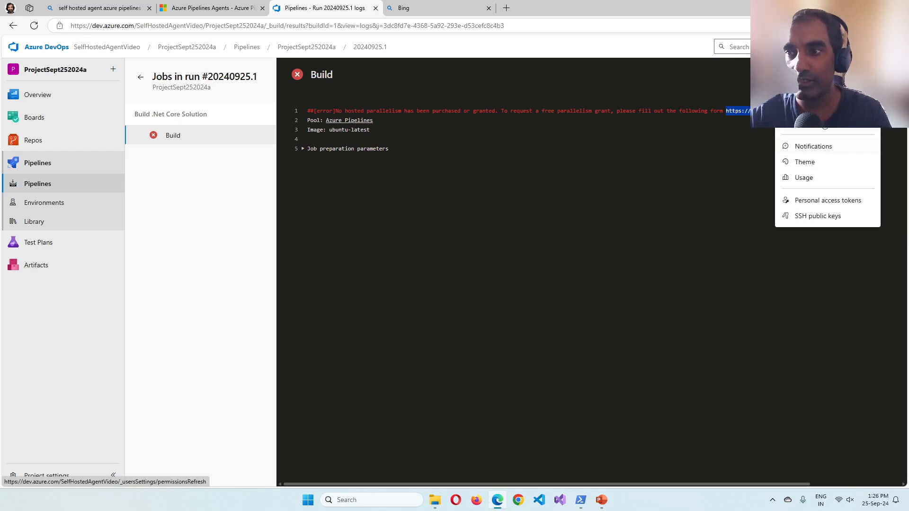
pyautogui.click(816, 200)
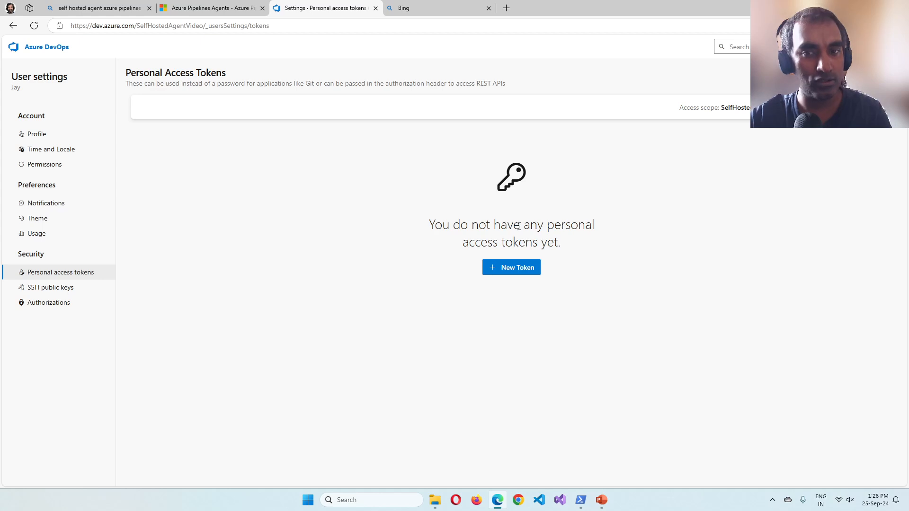
pyautogui.click(522, 269)
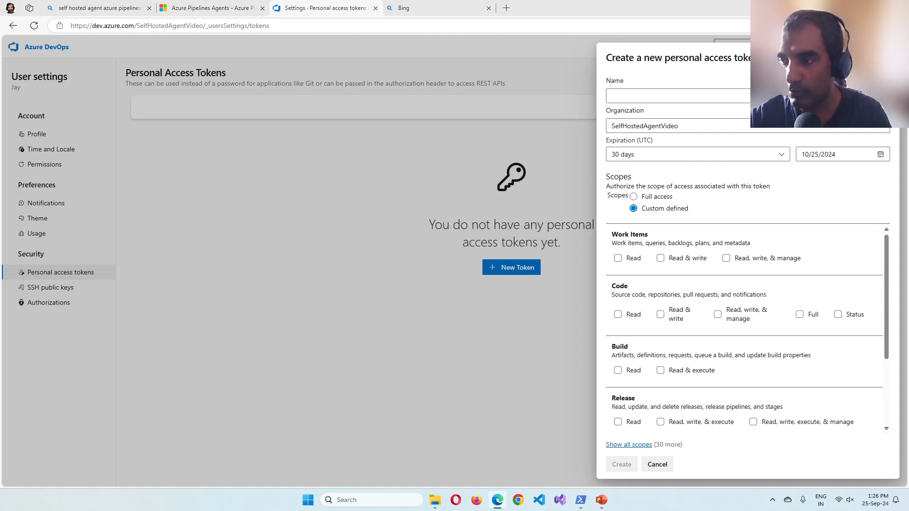
# Name the new personal access token Self Hosted Agent Video Tutorial.
pyautogui.click(644, 97)
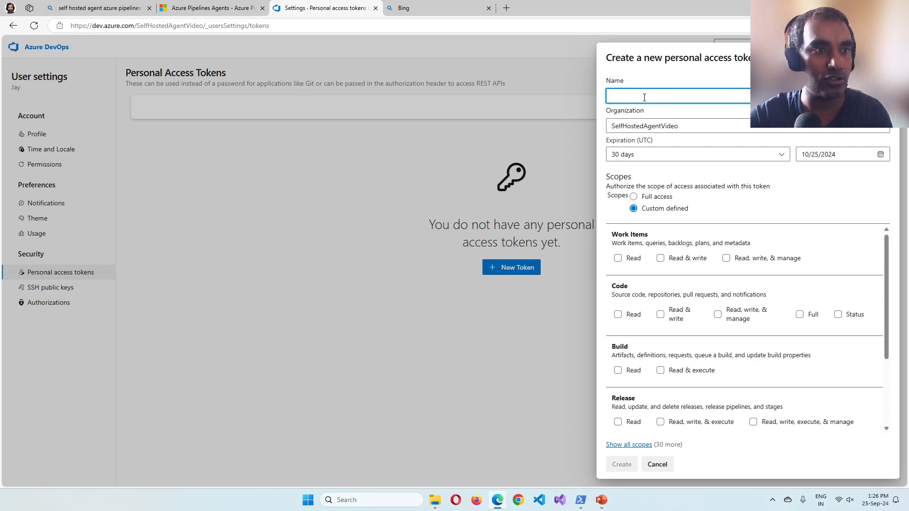
pyautogui.write('self h')
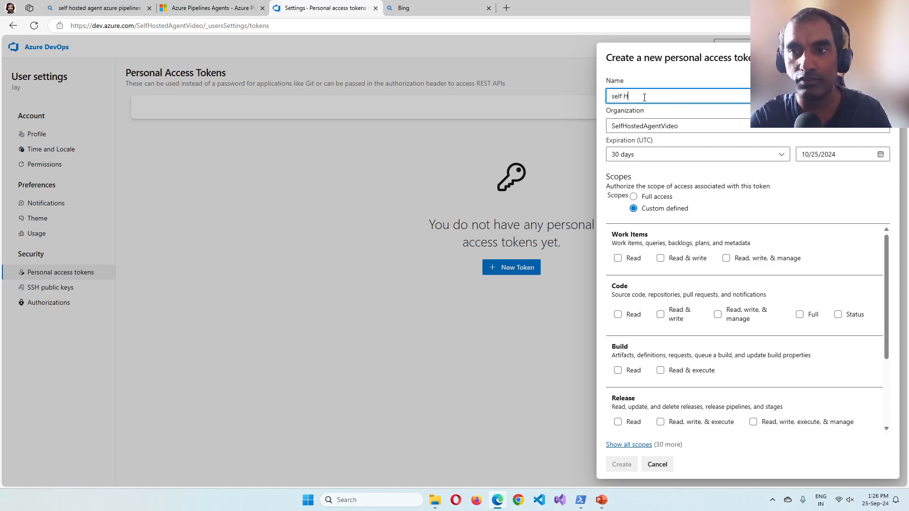
pyautogui.press('BackSpace')
pyautogui.press('BackSpace')
pyautogui.press('BackSpace')
pyautogui.press('BackSpace')
pyautogui.press('BackSpace')
pyautogui.press('BackSpace')
pyautogui.write('Self ')
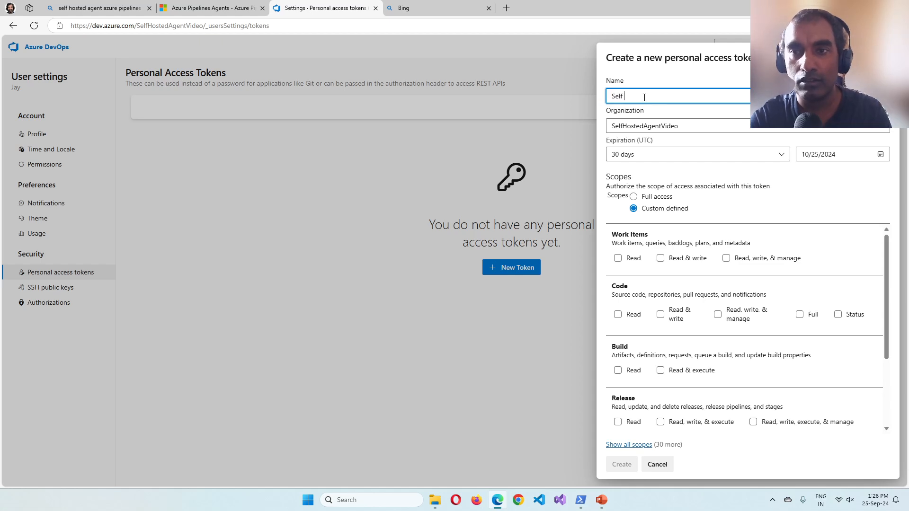
pyautogui.write('Hosted Agent Vid')
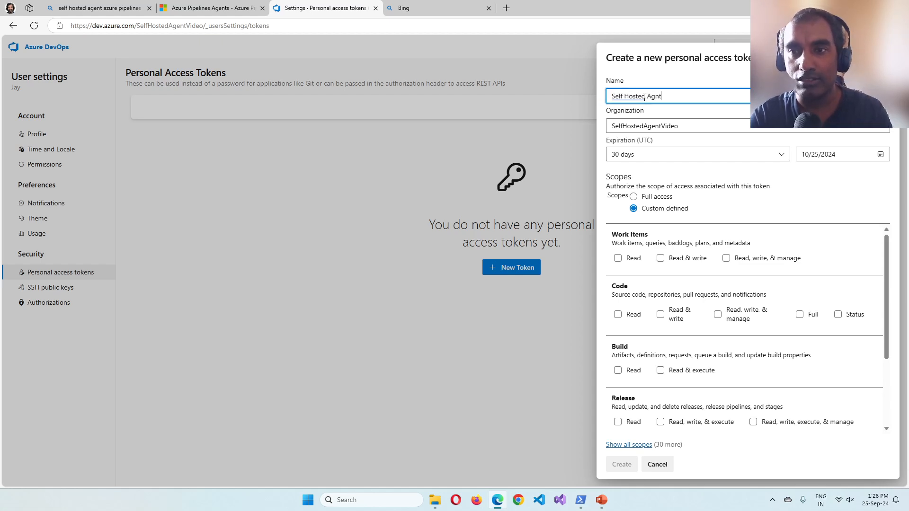
pyautogui.write('eo')
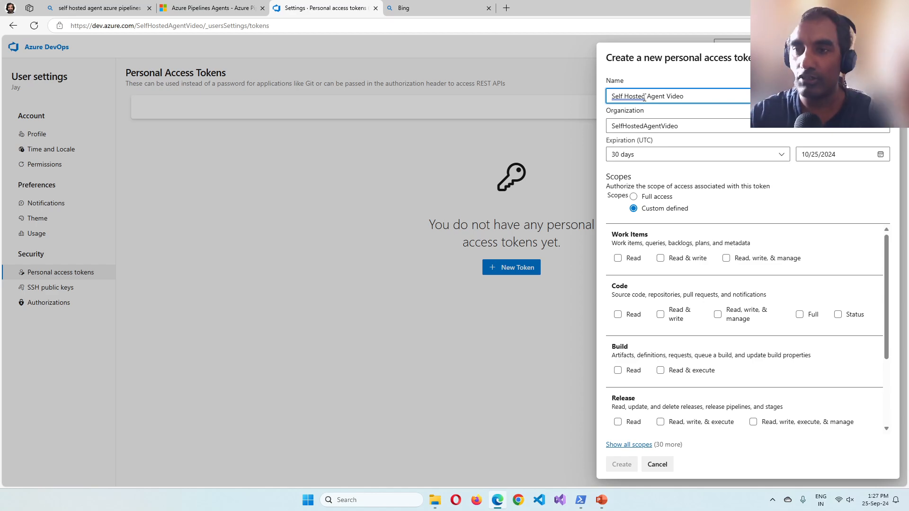
pyautogui.write(' Tutoria')
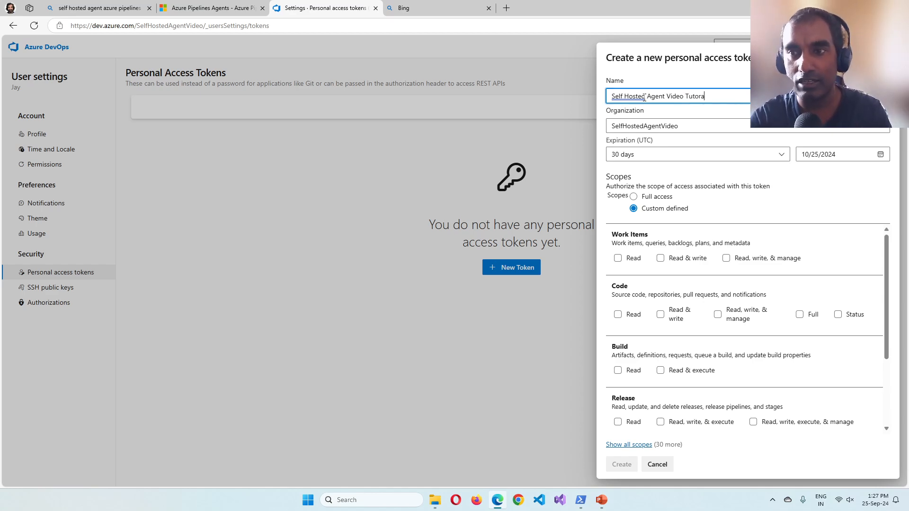
pyautogui.write('l')
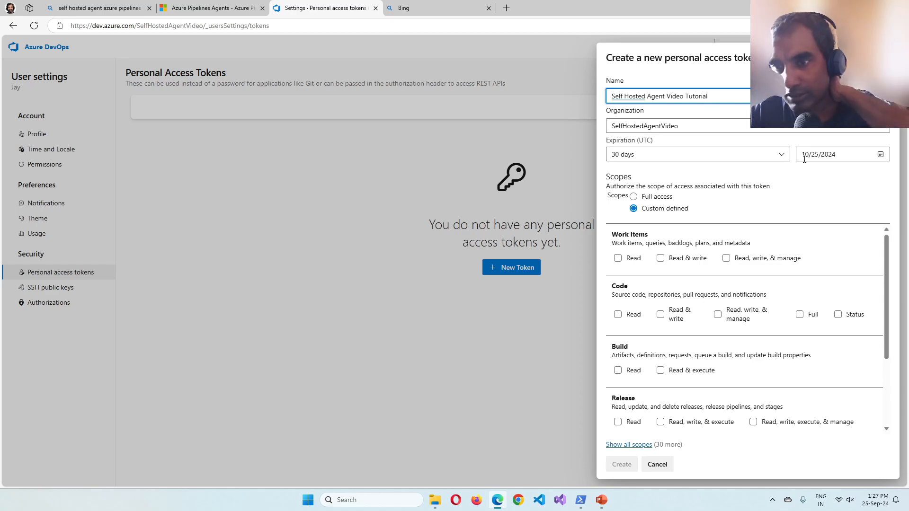
# Show all scopes, grant the token Read & manage access to Agent Pools, create it and close the success message.
pyautogui.click(644, 445)
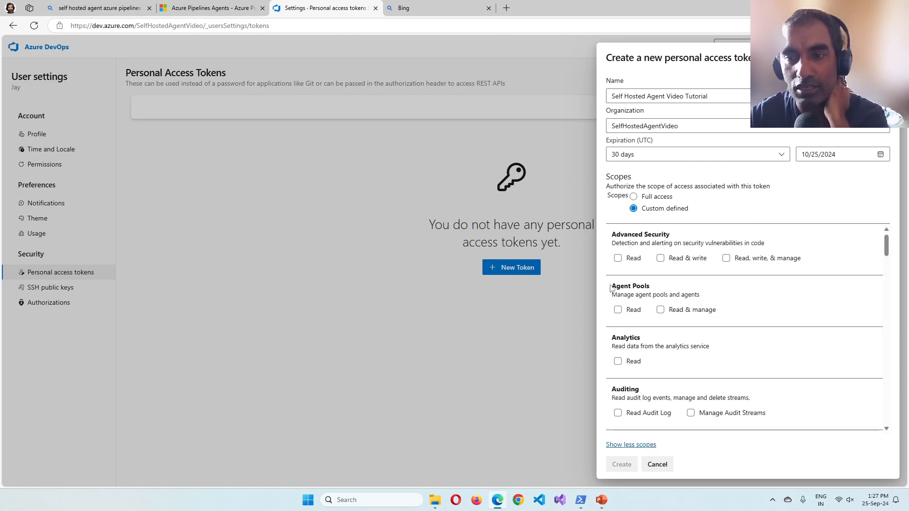
pyautogui.moveTo(611, 286); pyautogui.dragTo(678, 289)
pyautogui.click(665, 299)
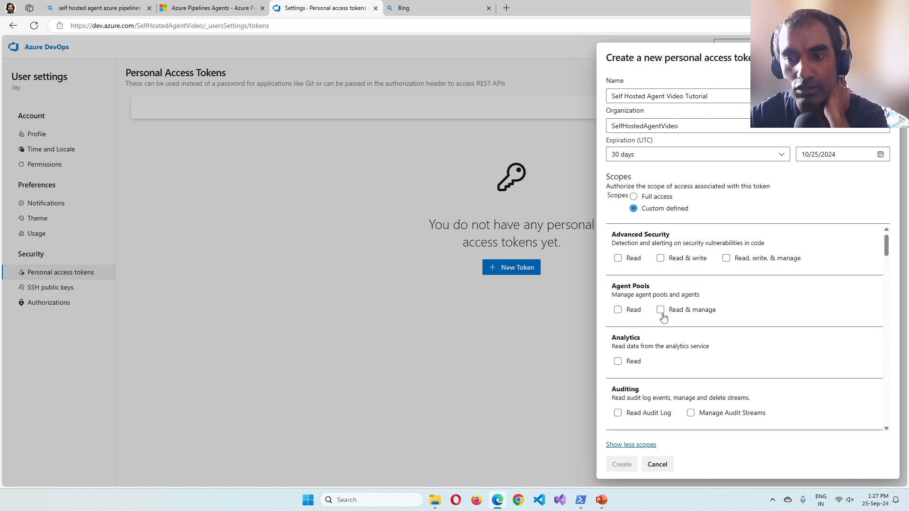
pyautogui.click(660, 311)
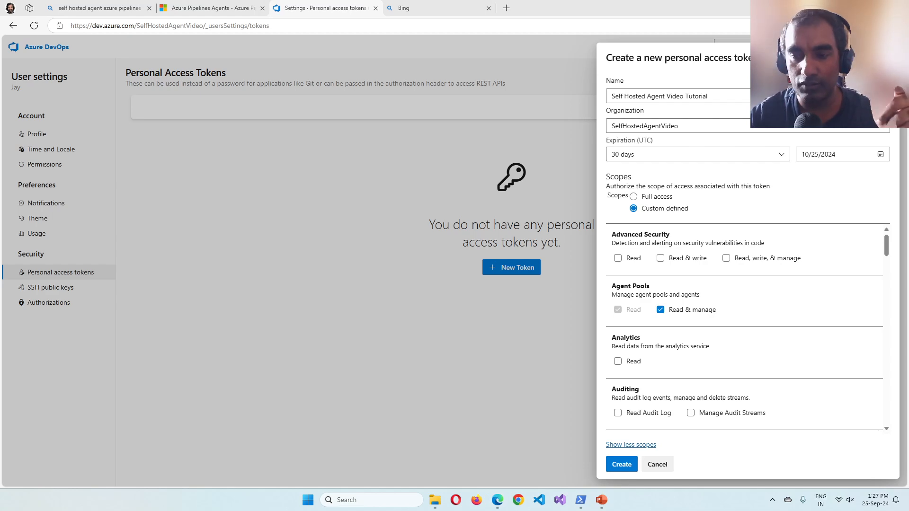
pyautogui.click(627, 466)
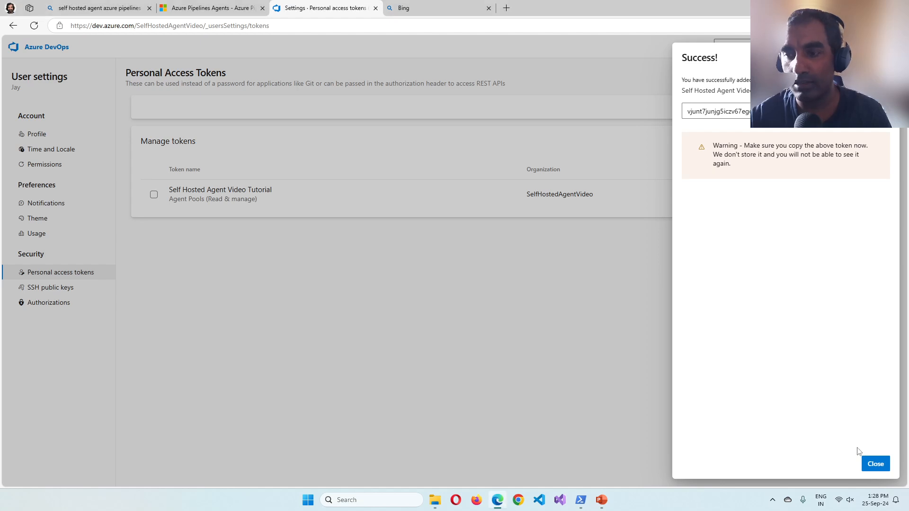
pyautogui.click(877, 465)
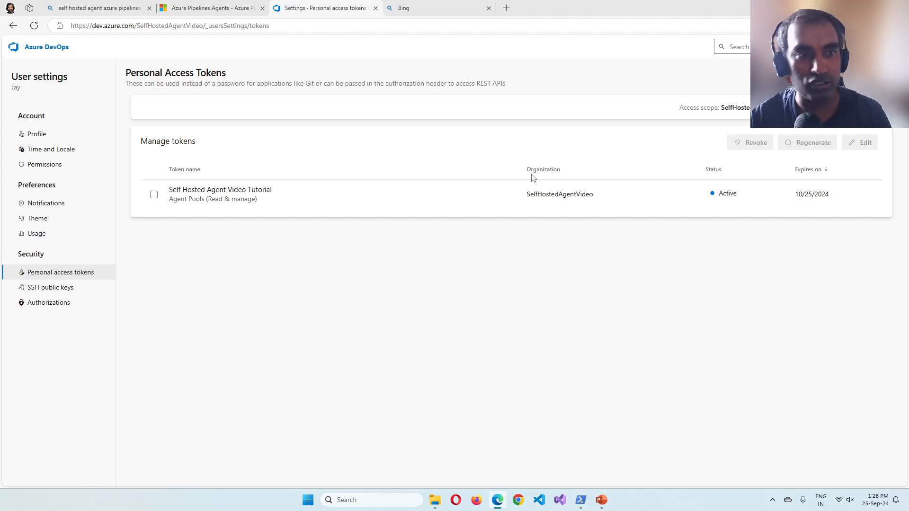
# Go to the SelfHostedAgentVideo organization settings and open the agent pools list.
pyautogui.click(54, 51)
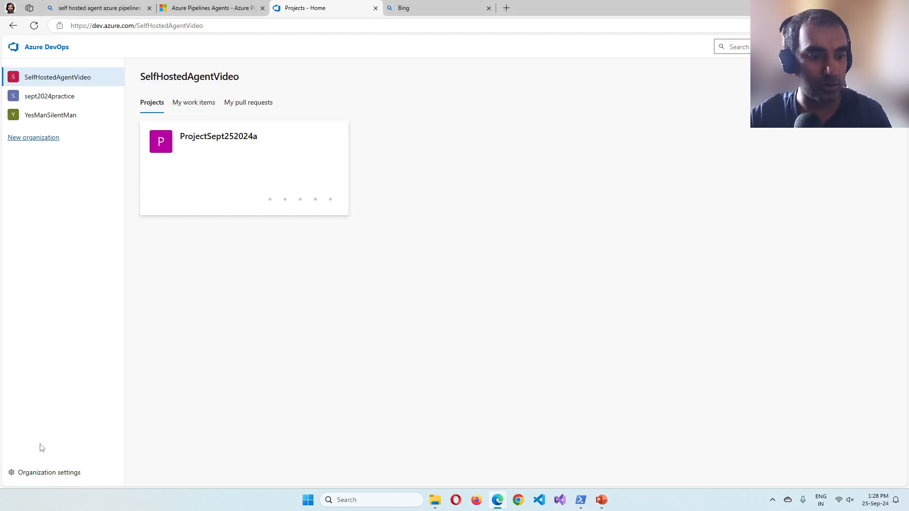
pyautogui.click(53, 472)
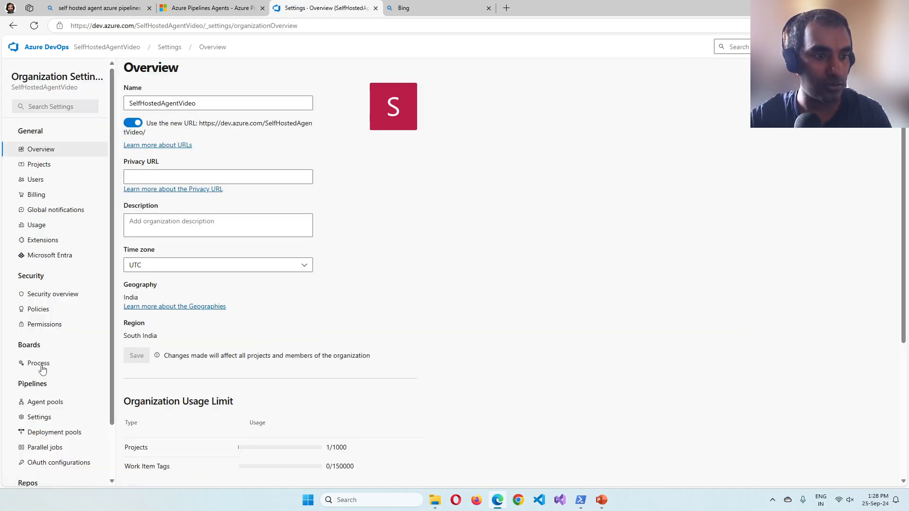
pyautogui.click(43, 403)
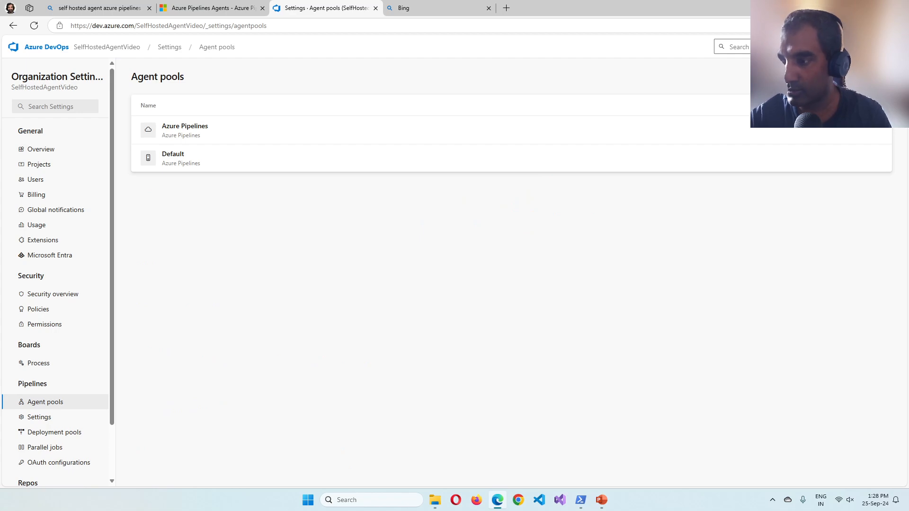
# Start adding an agent pool with the Self-hosted pool type.
pyautogui.click(871, 77)
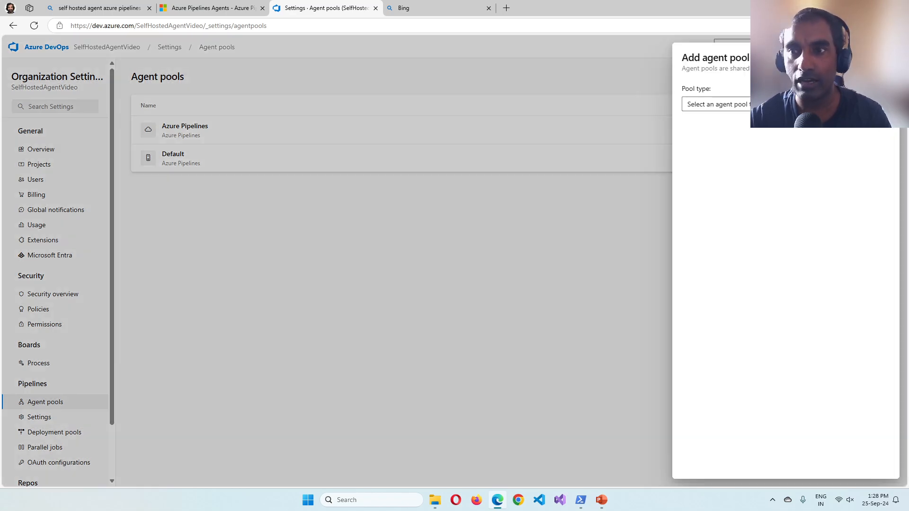
pyautogui.click(815, 104)
pyautogui.click(733, 123)
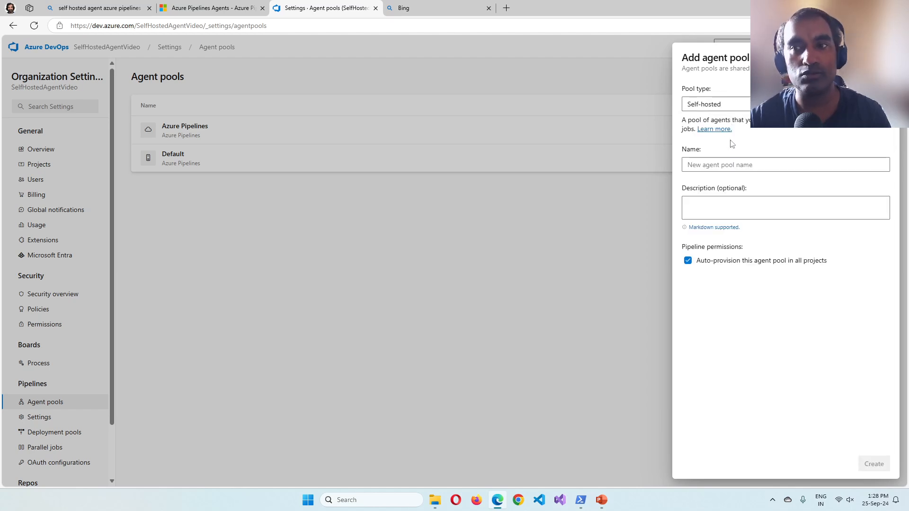
pyautogui.click(747, 110)
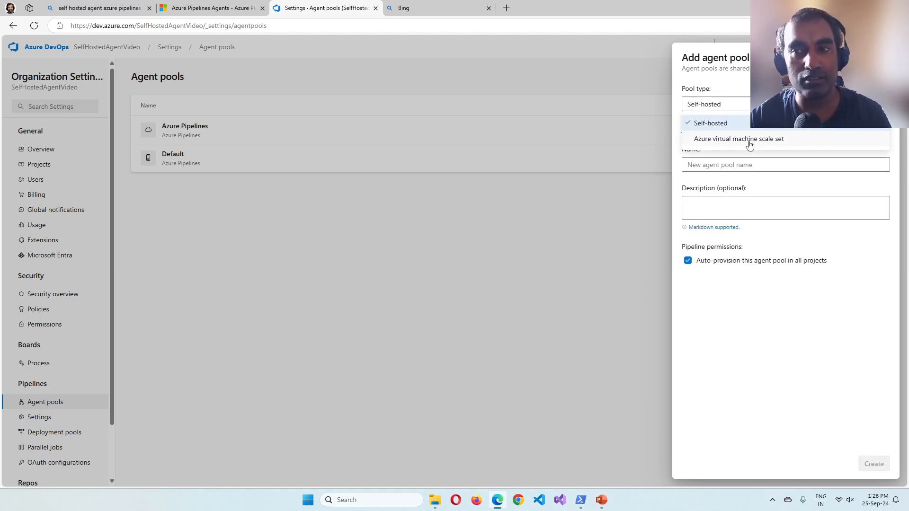
pyautogui.click(720, 119)
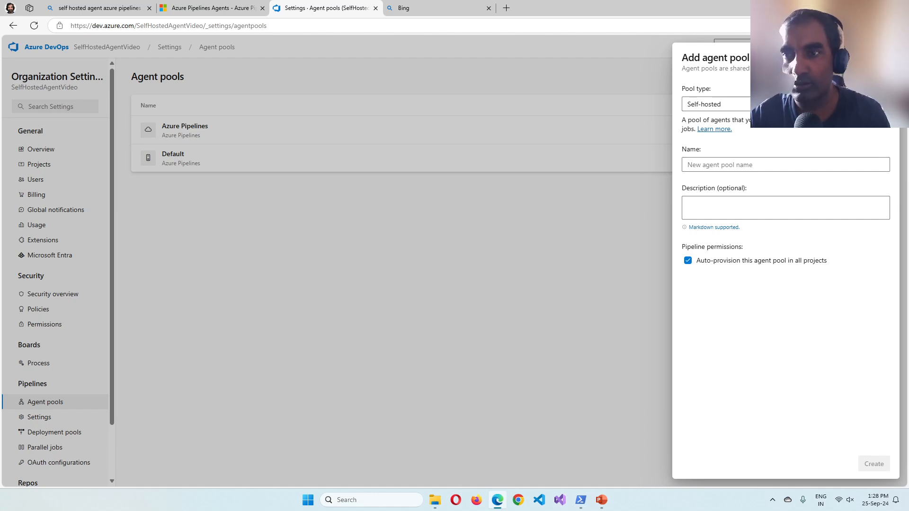
# Enter tutorial video pool as both the name and description of the agent pool and create it.
pyautogui.click(749, 165)
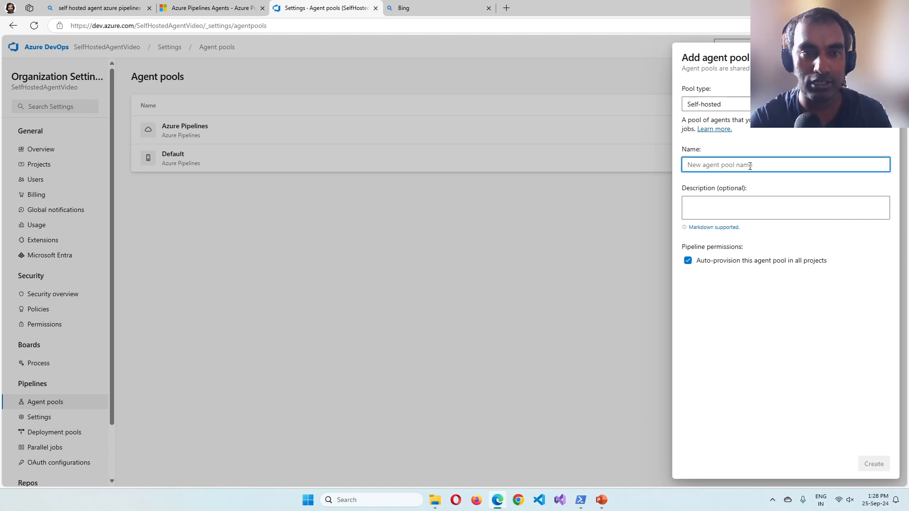
pyautogui.write('tutorial ')
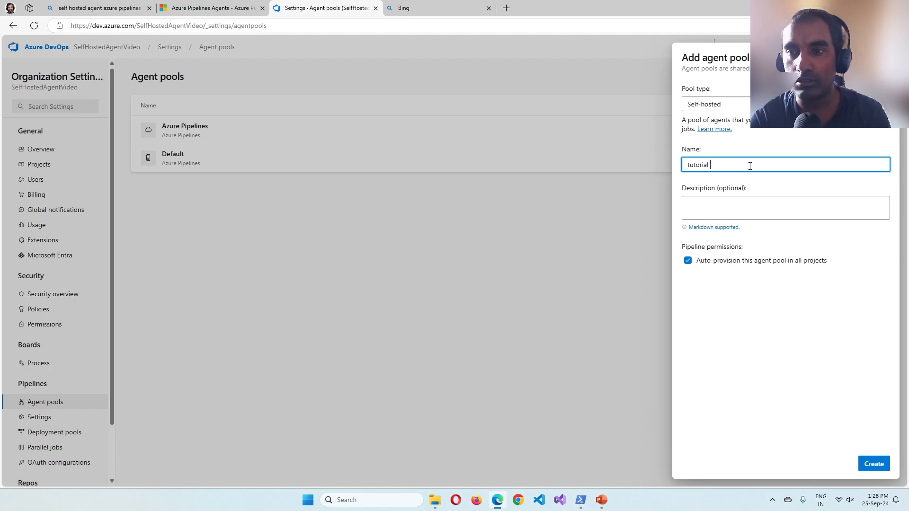
pyautogui.write('video pool')
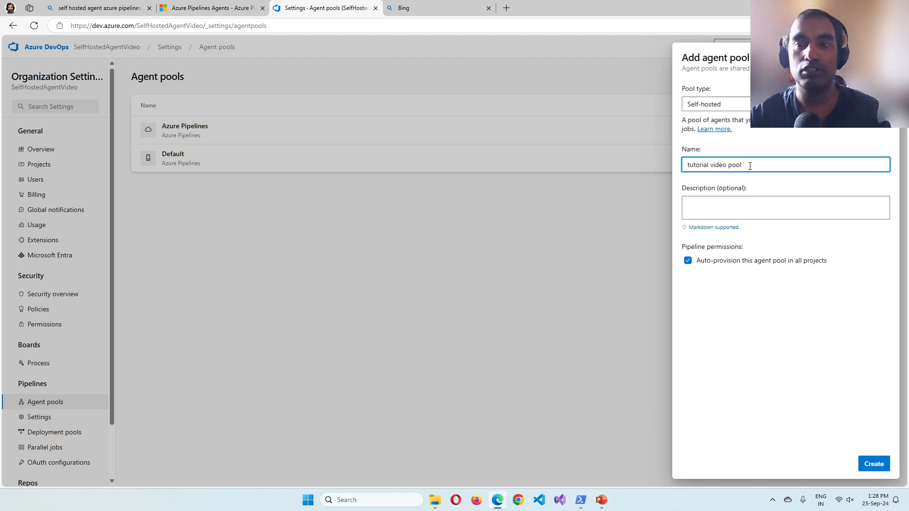
pyautogui.hotkey('ctrl', 'a')
pyautogui.hotkey('ctrl', 'c')
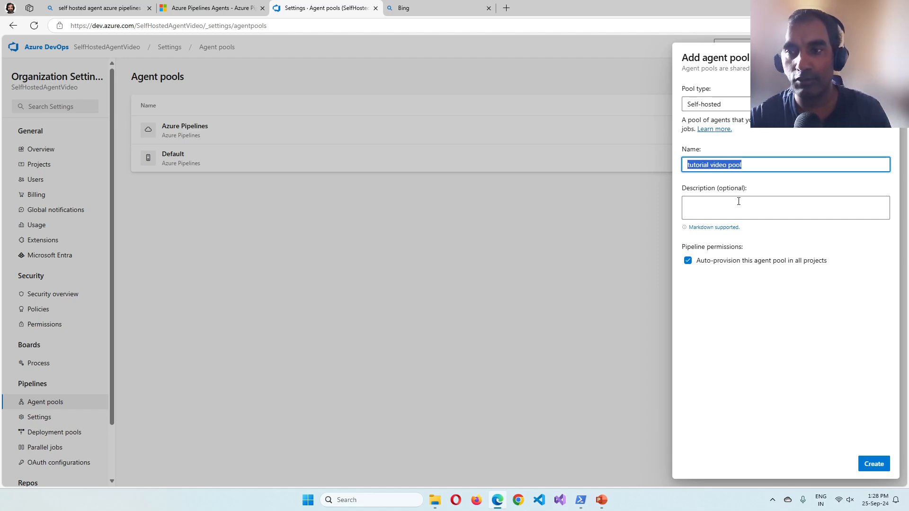
pyautogui.click(737, 203)
pyautogui.hotkey('ctrl', 'v')
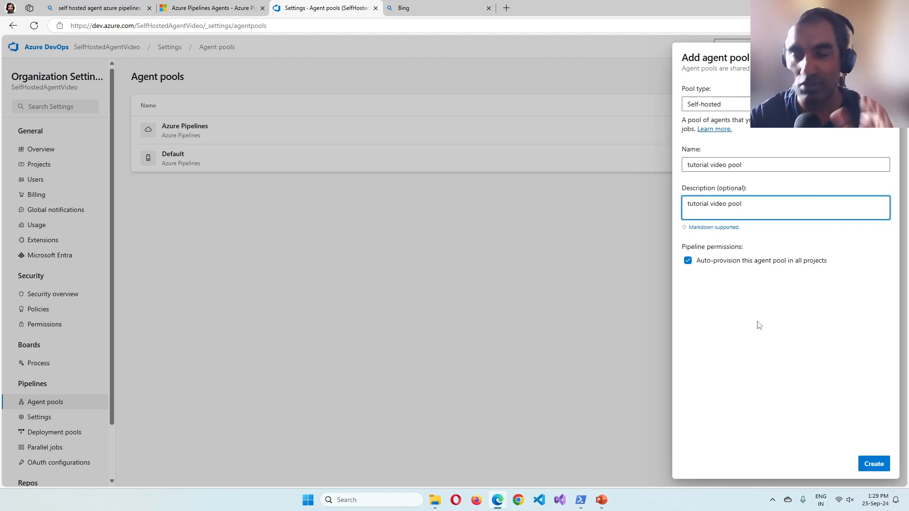
pyautogui.click(874, 463)
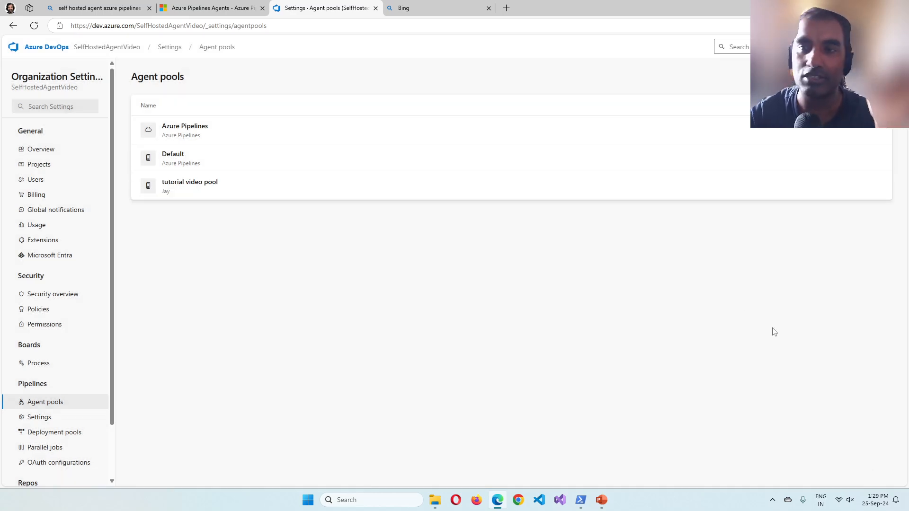
# Open tutorial video pool, compare the agent instructions for macOS, Linux and Windows, and download the Windows x64 agent.
pyautogui.click(203, 184)
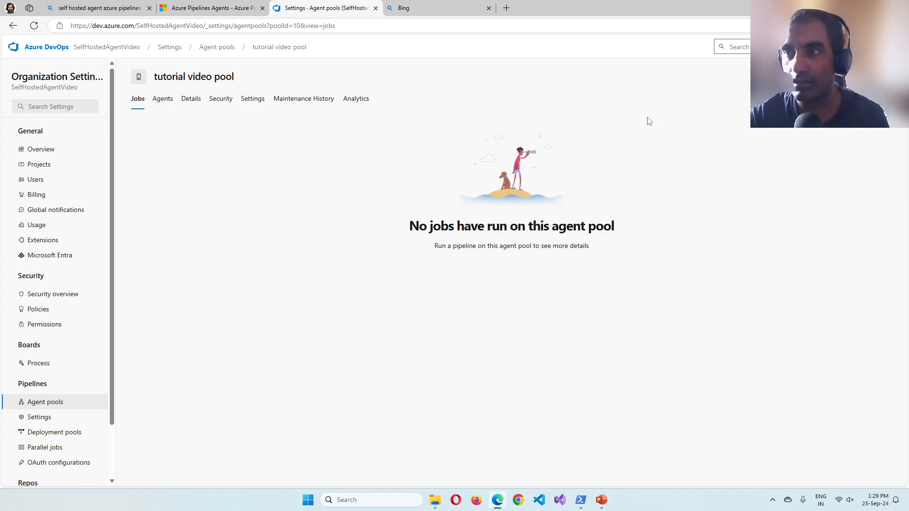
pyautogui.click(870, 77)
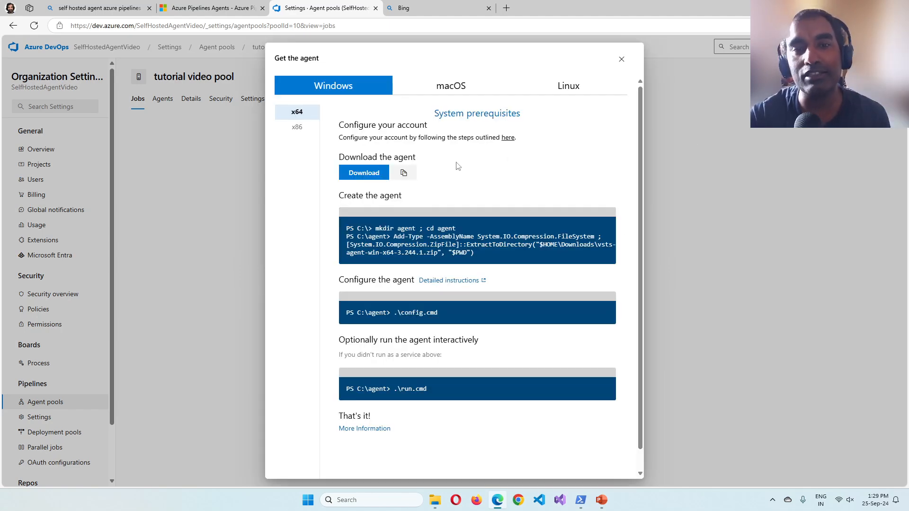
pyautogui.click(432, 91)
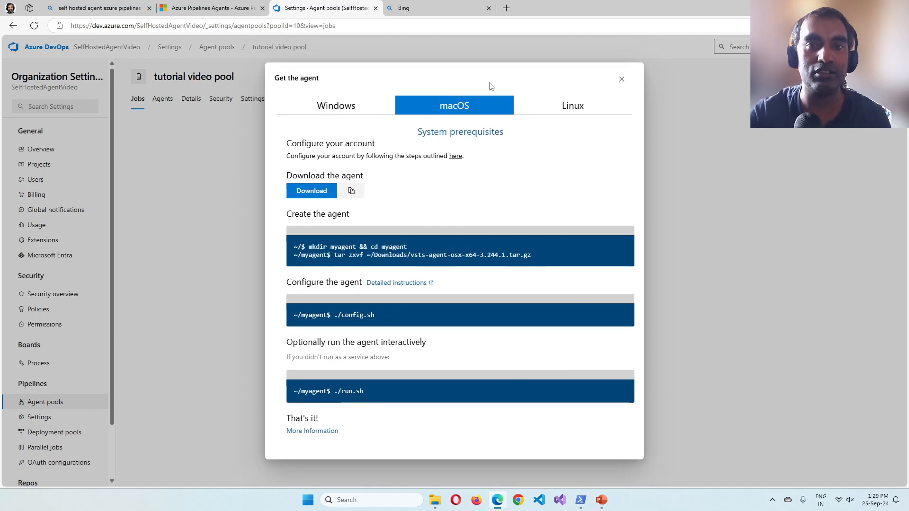
pyautogui.click(568, 102)
pyautogui.click(478, 99)
pyautogui.click(337, 104)
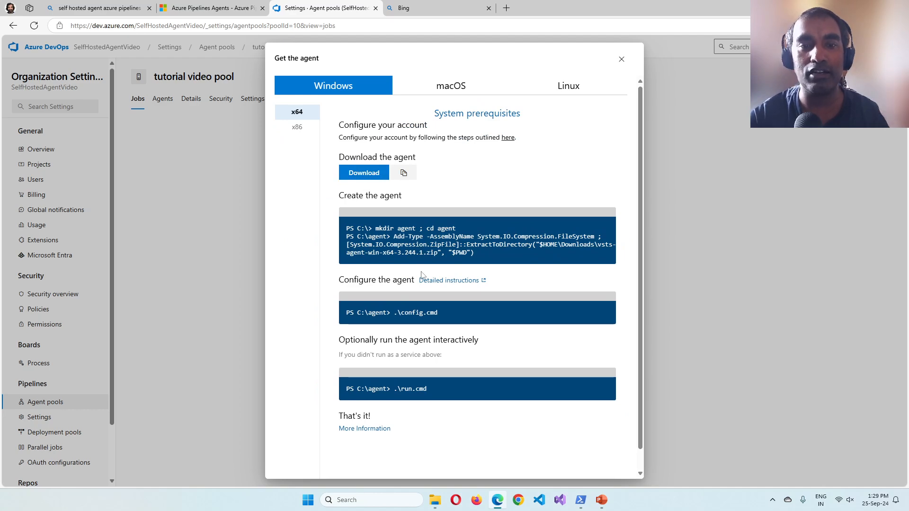
pyautogui.click(364, 173)
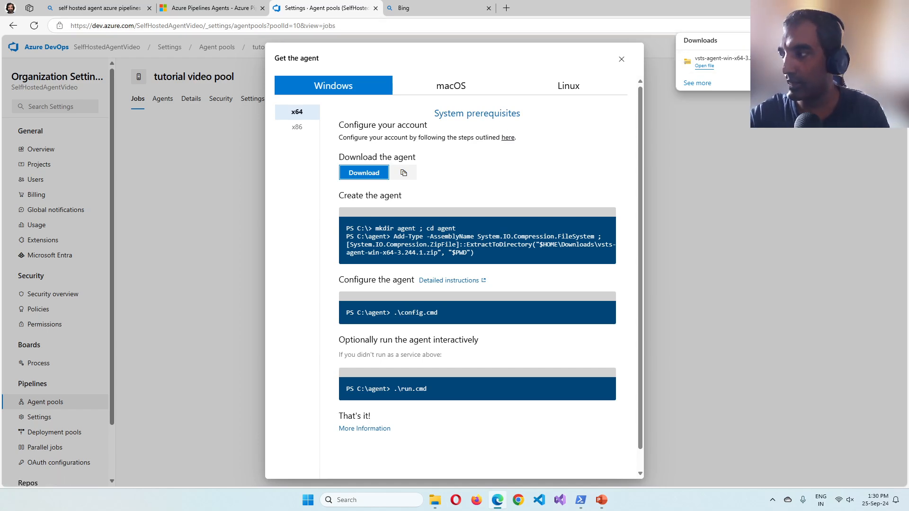
# Create a new folder named tutorialagent on the D: drive in File Explorer.
pyautogui.click(816, 61)
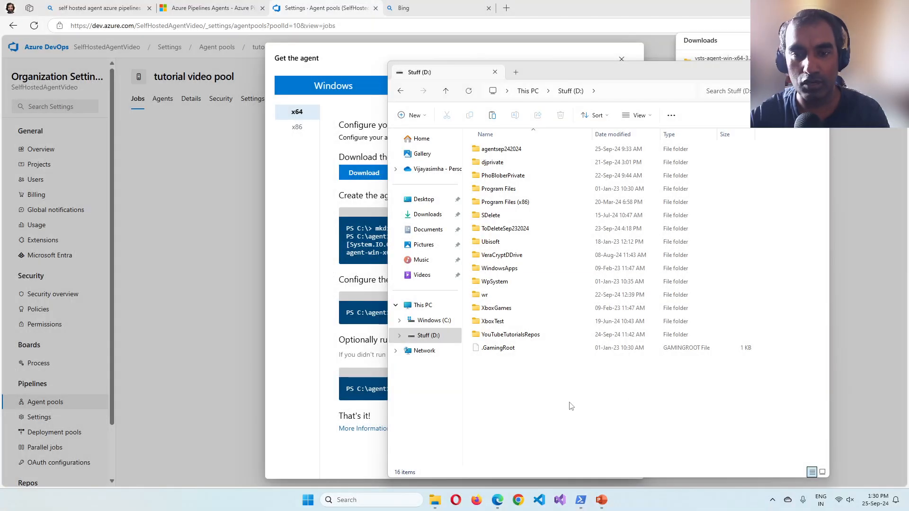
pyautogui.click(569, 405)
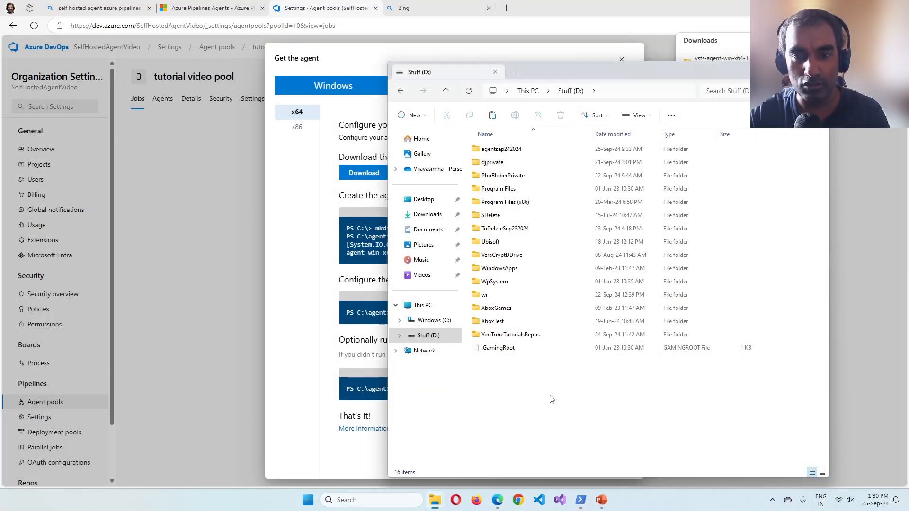
pyautogui.rightClick(528, 417)
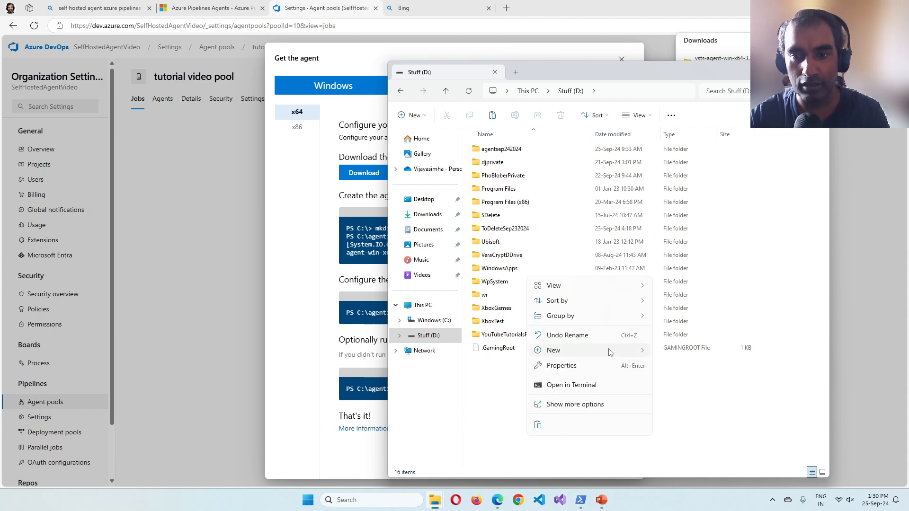
pyautogui.moveTo(616, 354)
pyautogui.click(682, 184)
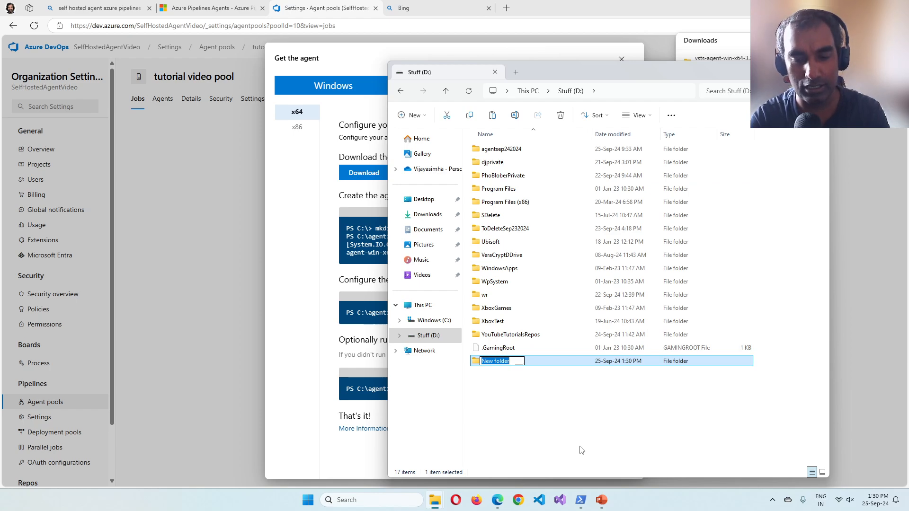
pyautogui.write('tuo')
pyautogui.press('BackSpace')
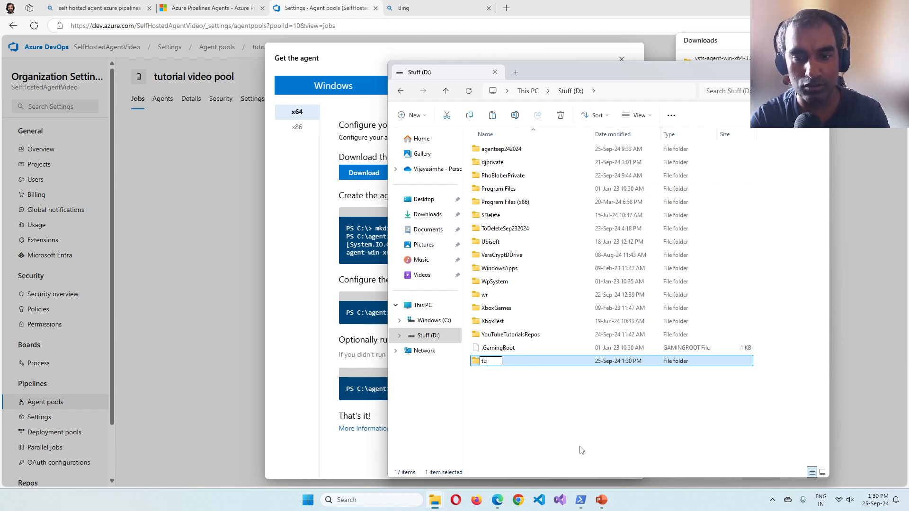
pyautogui.write('torialagent')
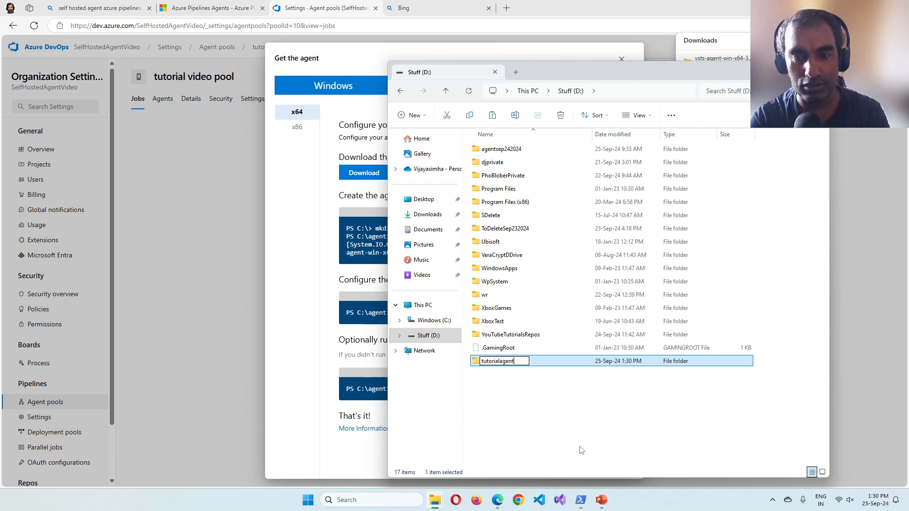
pyautogui.press('Return')
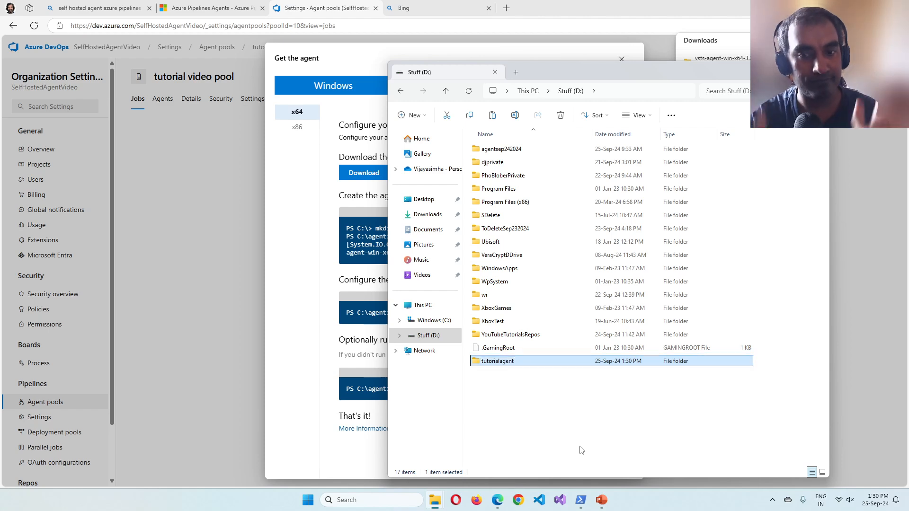
# Open the tutorialagent folder and paste the downloaded vsts-agent-win-x64-3.244.1.zip into it.
pyautogui.doubleClick(515, 363)
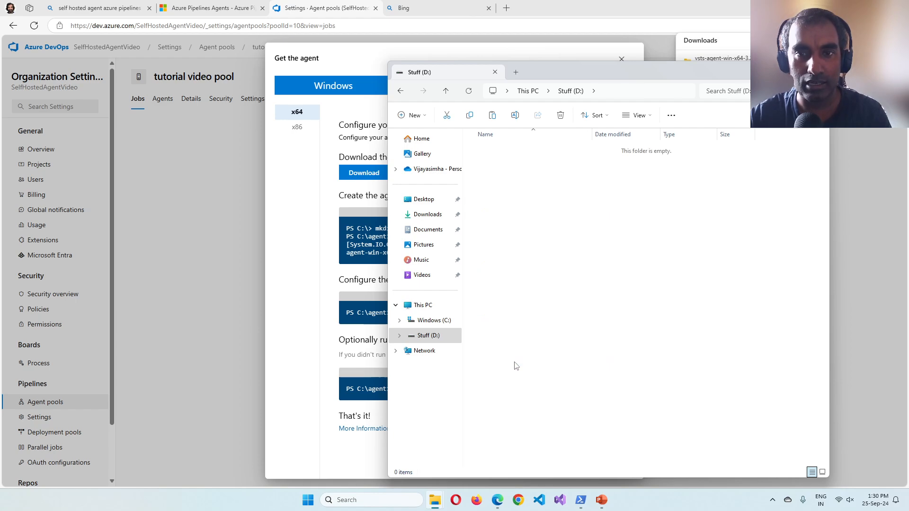
pyautogui.rightClick(532, 238)
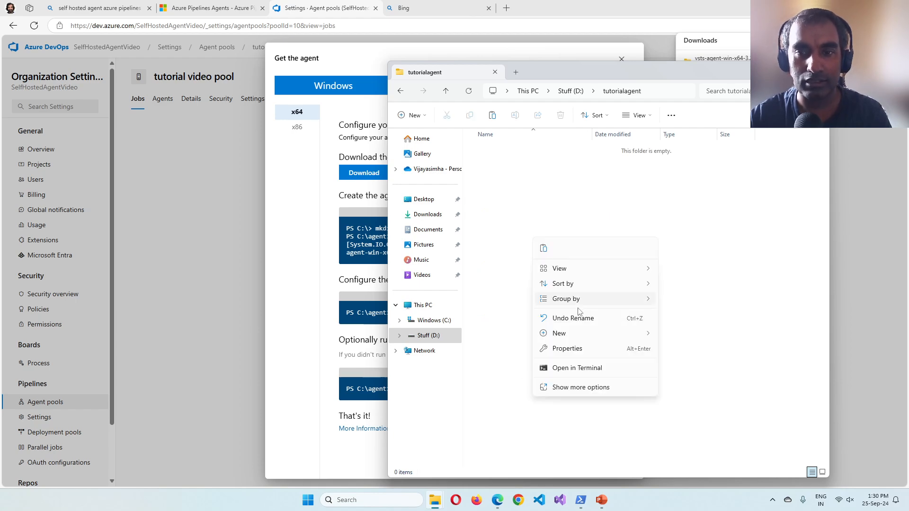
pyautogui.click(546, 245)
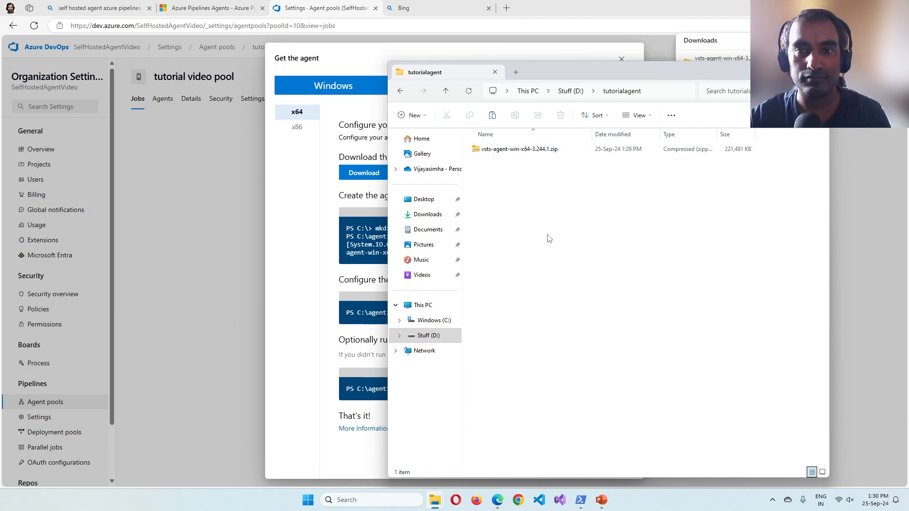
pyautogui.rightClick(535, 150)
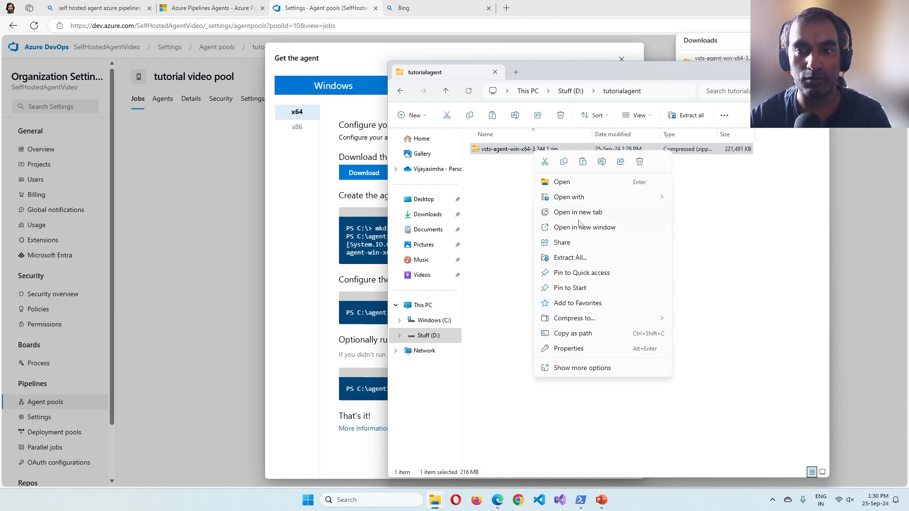
pyautogui.click(580, 257)
pyautogui.click(540, 340)
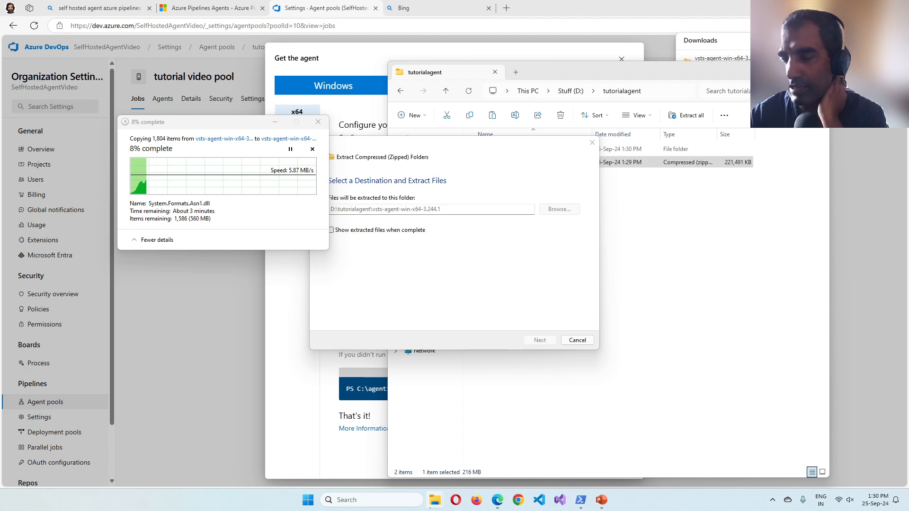
pyautogui.click(318, 122)
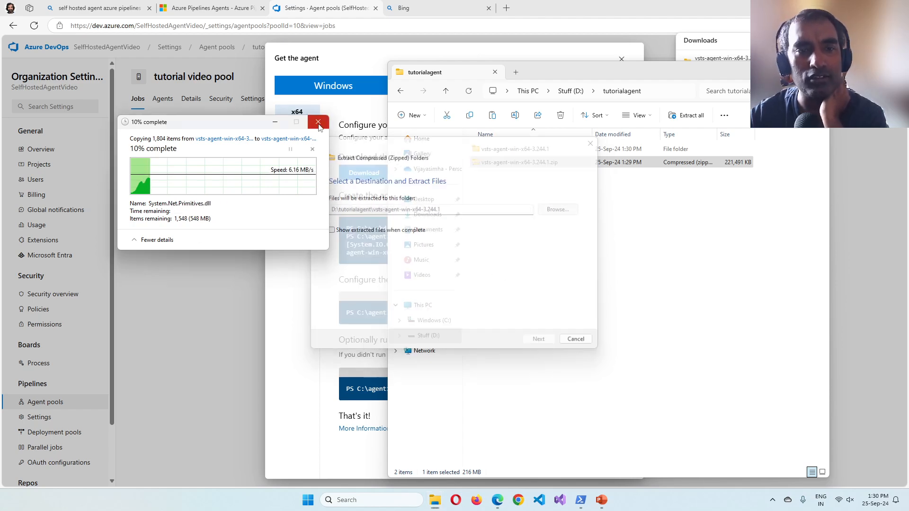
pyautogui.click(545, 218)
pyautogui.click(531, 151)
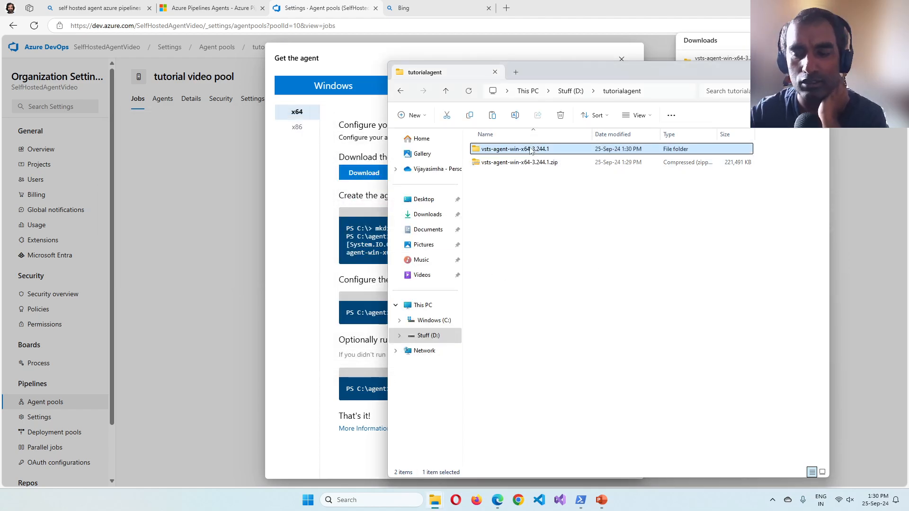
# Inspect the contents of the existing agentsep242024 folder on D:, and return to the tutorialagent folder.
pyautogui.click(445, 90)
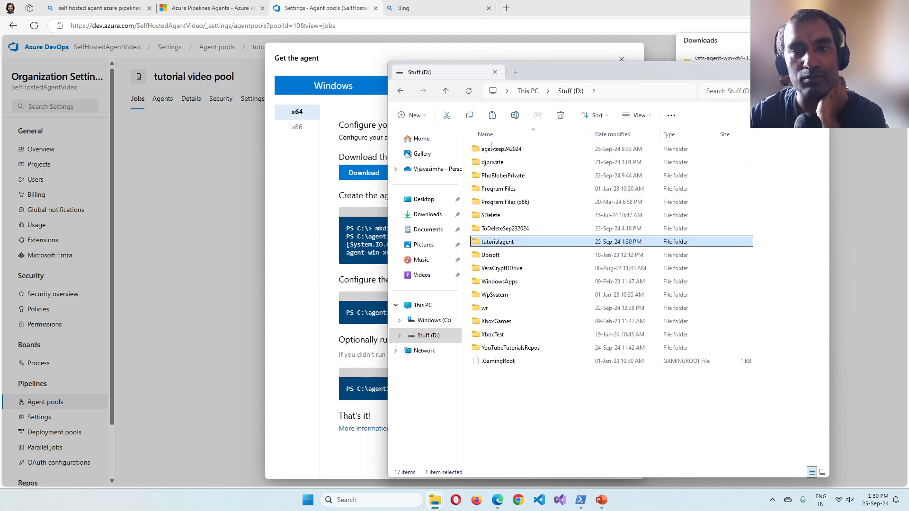
pyautogui.doubleClick(492, 148)
pyautogui.click(538, 282)
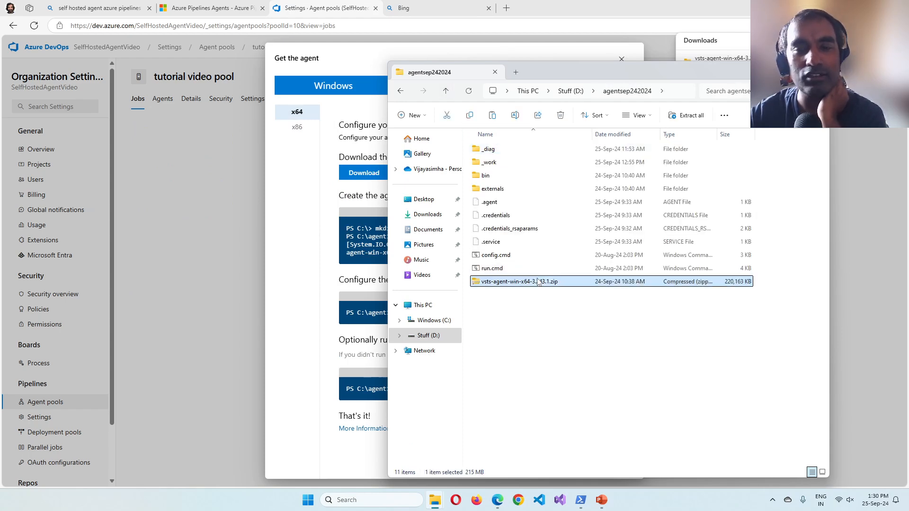
pyautogui.click(449, 93)
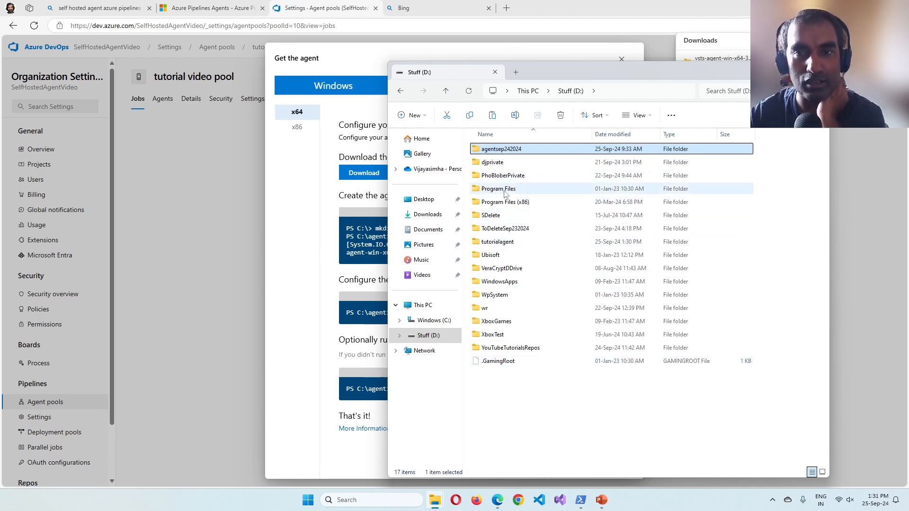
pyautogui.doubleClick(499, 242)
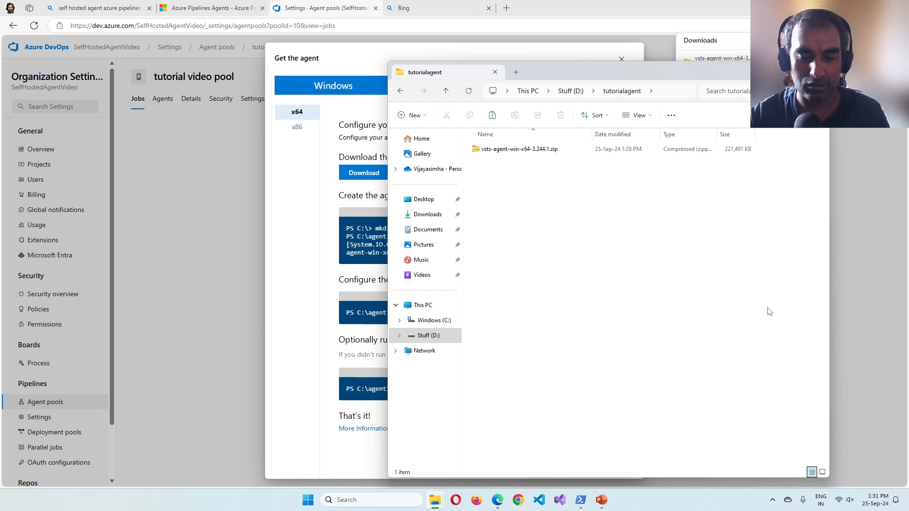
# Search for Windows PowerShell and run it as administrator.
pyautogui.press('super')
pyautogui.write('power')
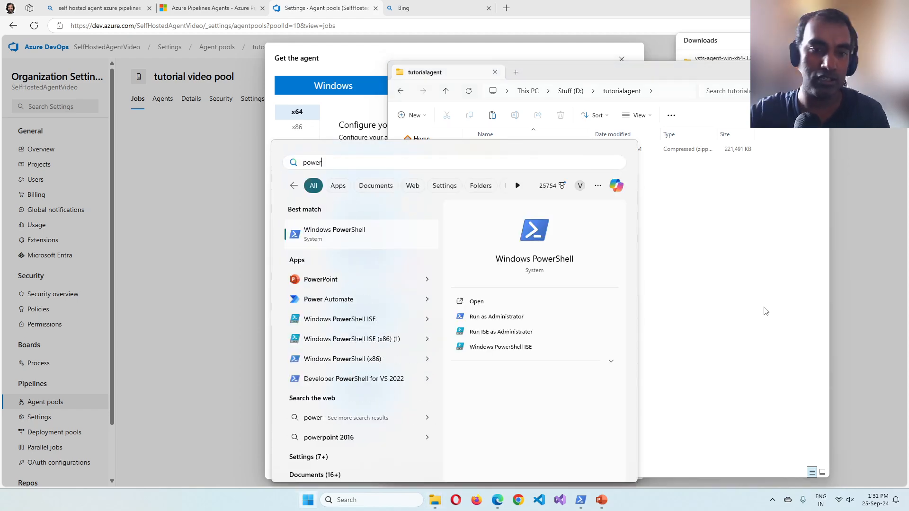
pyautogui.click(495, 317)
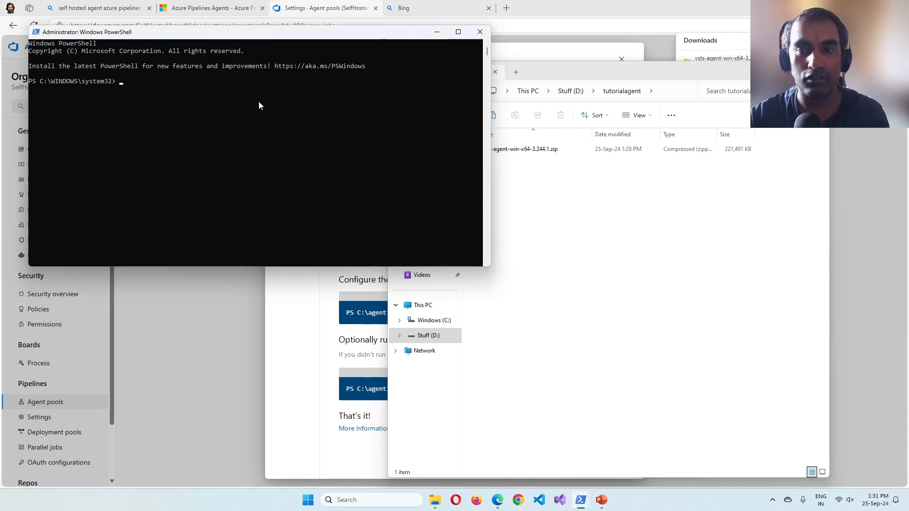
# Change the PowerShell location to the D: drive and list its contents.
pyautogui.click(227, 147)
pyautogui.write('cd D')
pyautogui.write(':')
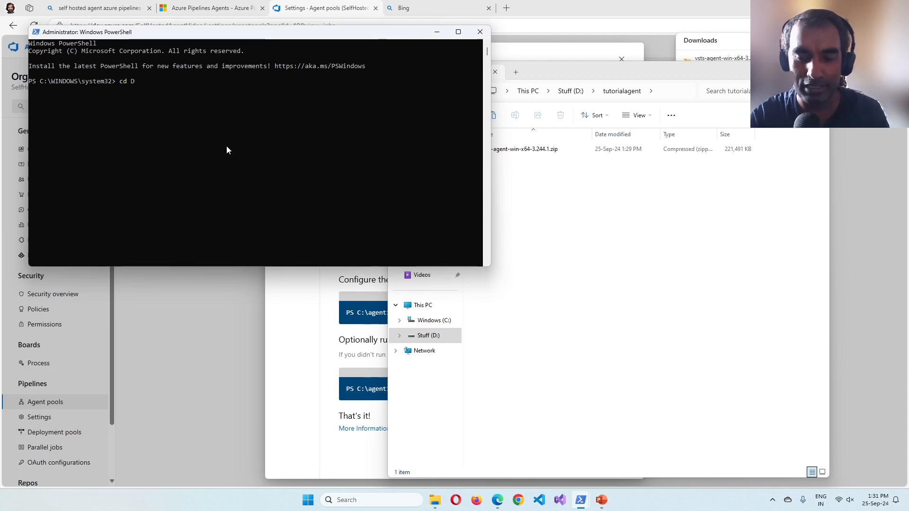
pyautogui.press('Return')
pyautogui.write('ls')
pyautogui.press('Return')
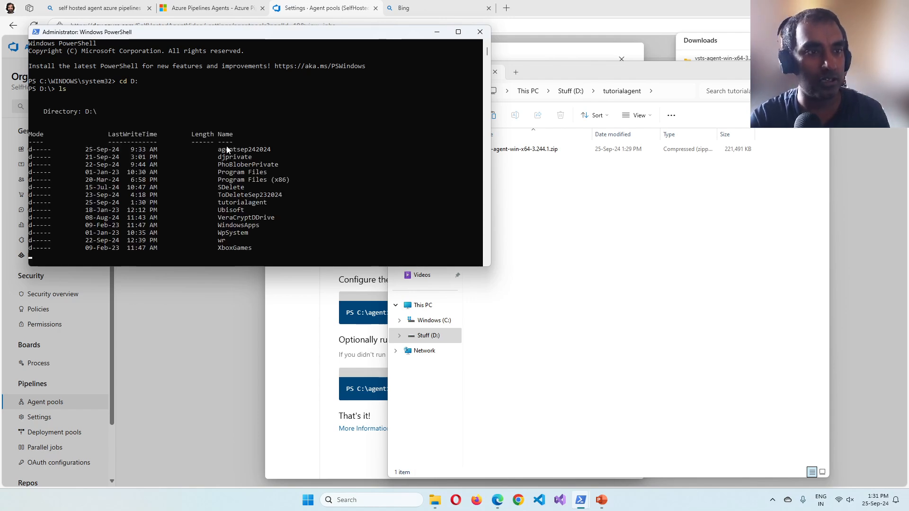
# Change into the tutorialagent folder with cd tutor* and list its contents.
pyautogui.write('cd')
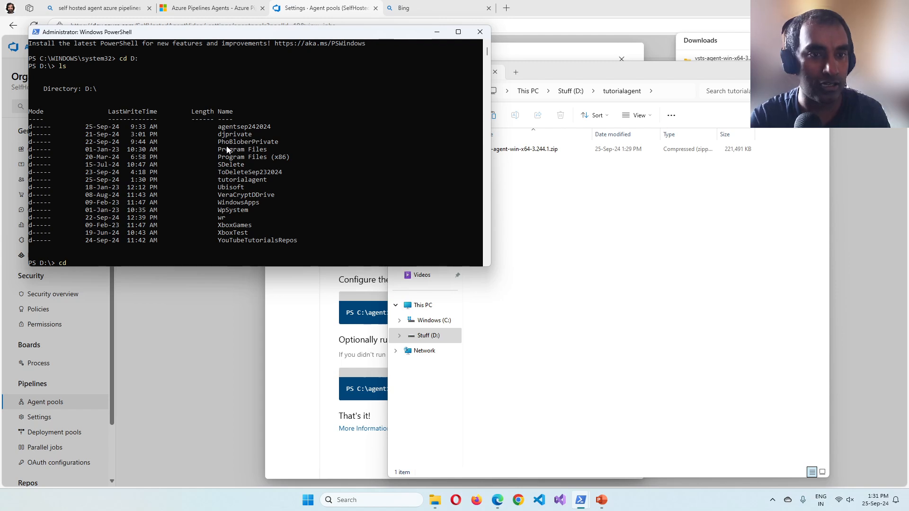
pyautogui.write(' tutor')
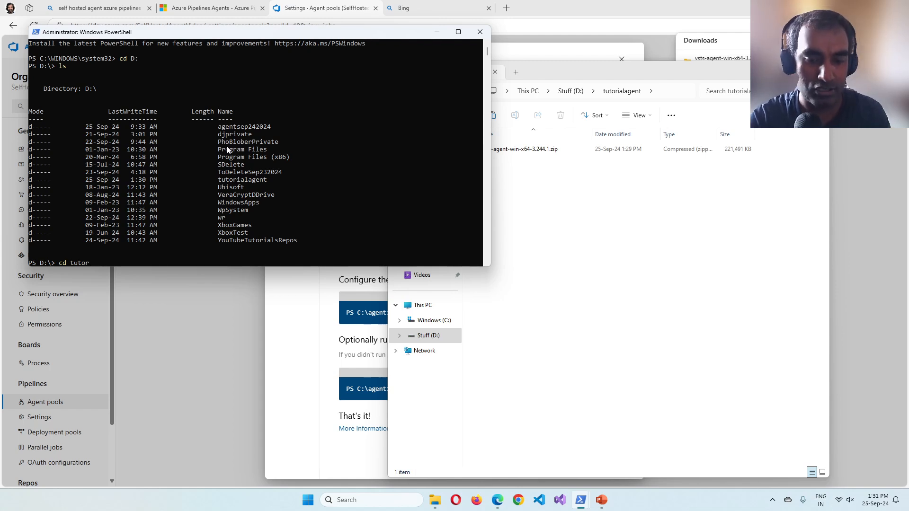
pyautogui.write('*')
pyautogui.press('Return')
pyautogui.write('ls')
pyautogui.press('Return')
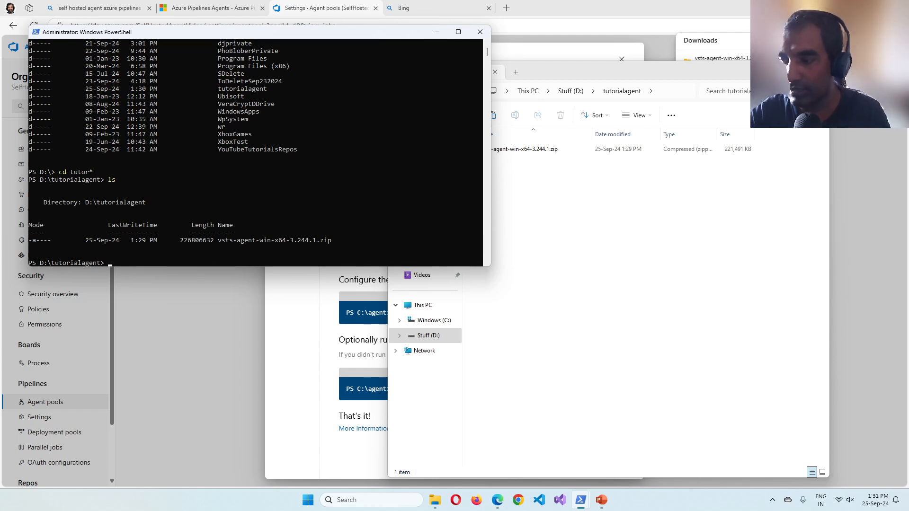
# Switch to PowerPoint, duplicate the Personal Access Token slide and replace its body with the copied PowerShell commands for extracting the agent zip.
pyautogui.hotkey('alt', 'Tab')
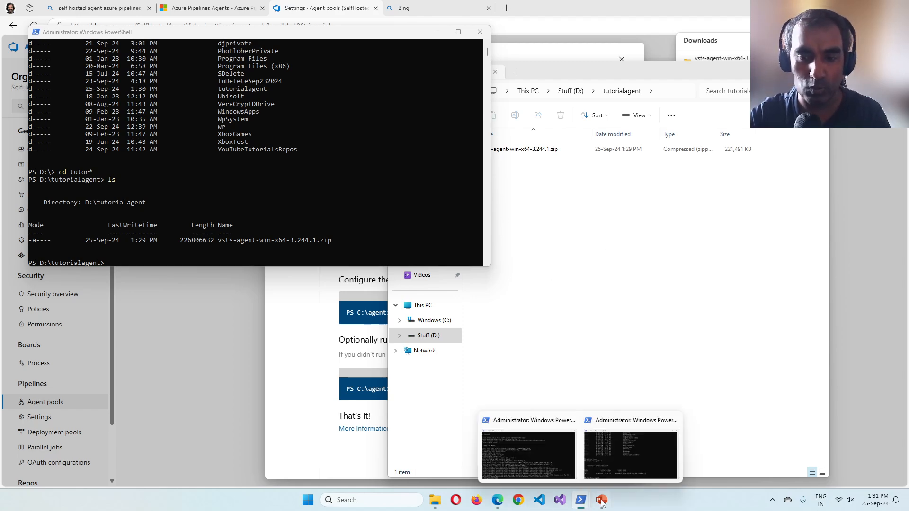
pyautogui.click(601, 500)
pyautogui.rightClick(98, 396)
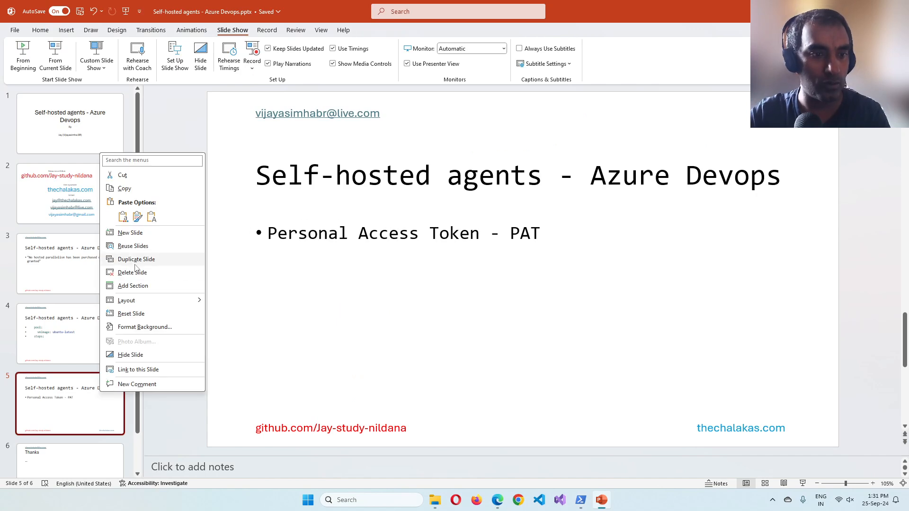
pyautogui.click(121, 233)
pyautogui.click(525, 230)
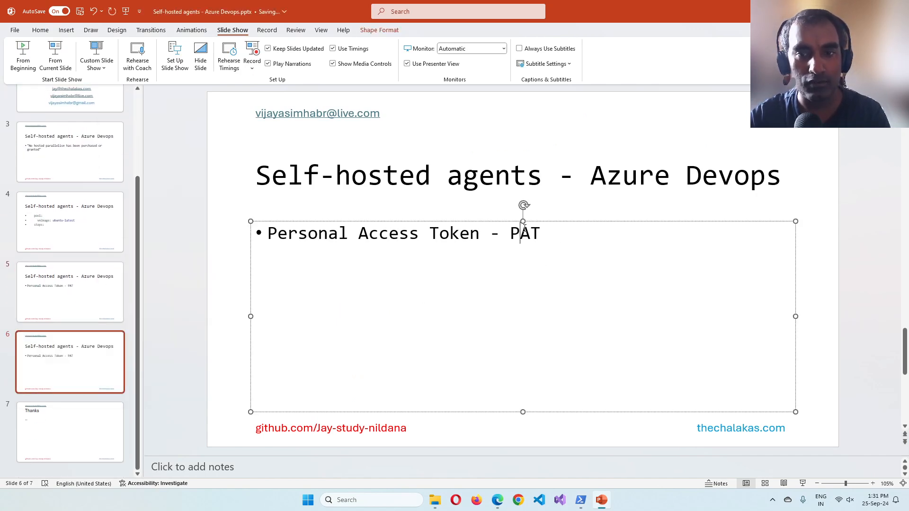
pyautogui.hotkey('ctrl', 'a')
pyautogui.hotkey('ctrl', 'v')
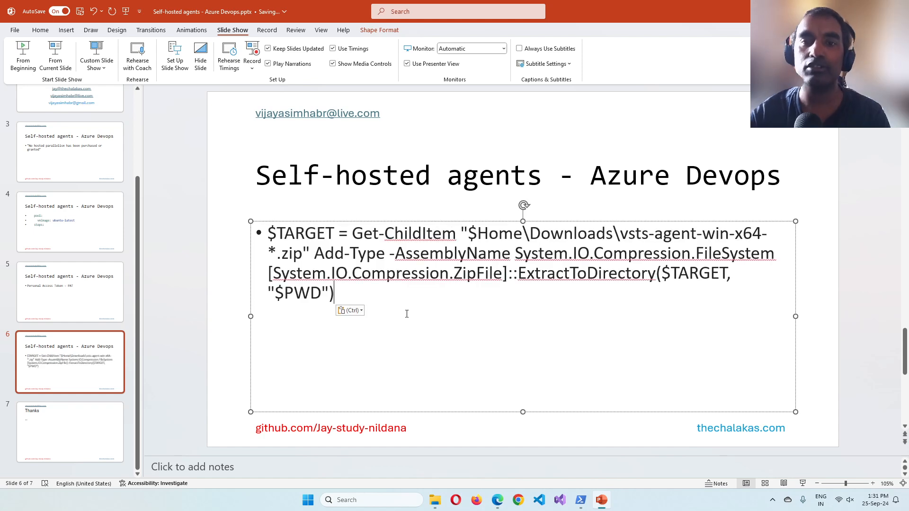
pyautogui.click(472, 232)
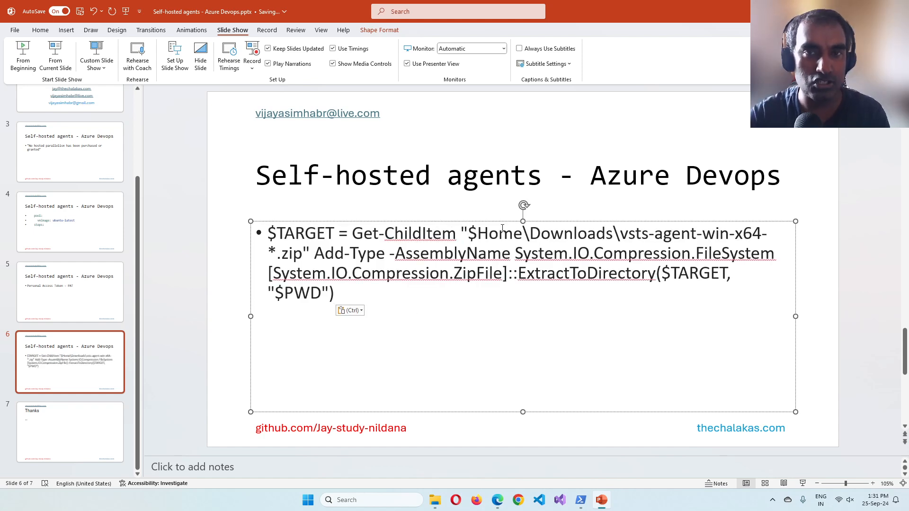
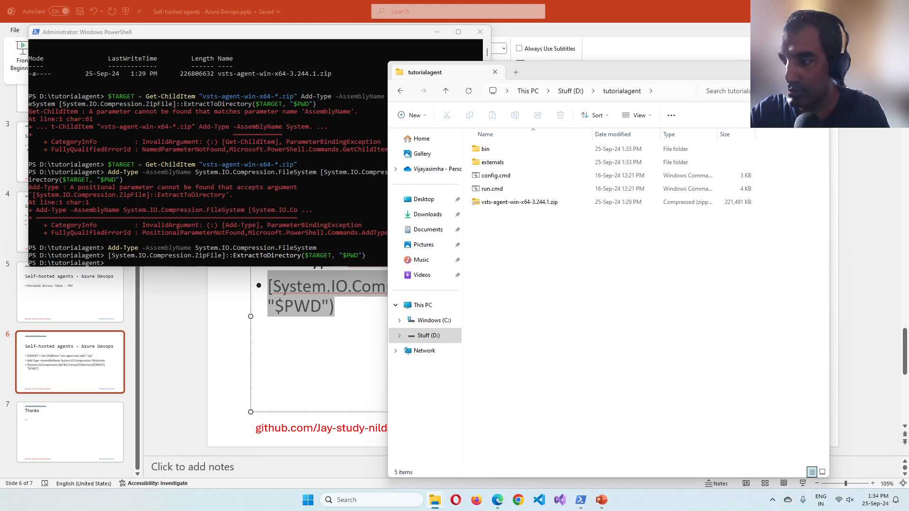
# In PowerPoint, duplicate the slide with the extraction commands and replace its body text with .\config.cmd.
pyautogui.click(601, 500)
pyautogui.rightClick(117, 363)
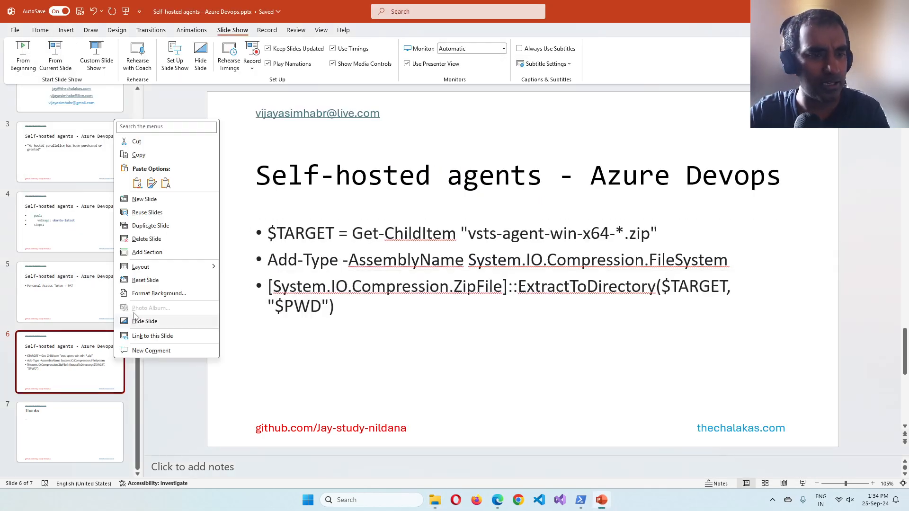
pyautogui.click(166, 227)
pyautogui.click(400, 287)
pyautogui.hotkey('ctrl', 'a')
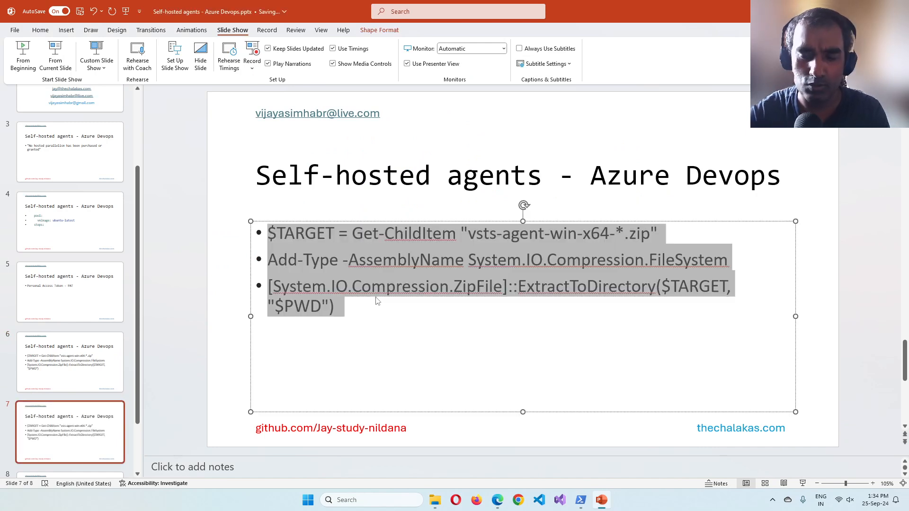
pyautogui.write('.\\config.cmd')
# Switch to the administrator PowerShell window and run .\config.cmd in the tutorialagent folder.
pyautogui.hotkey('alt', 'Tab')
pyautogui.hotkey('alt', 'Tab')
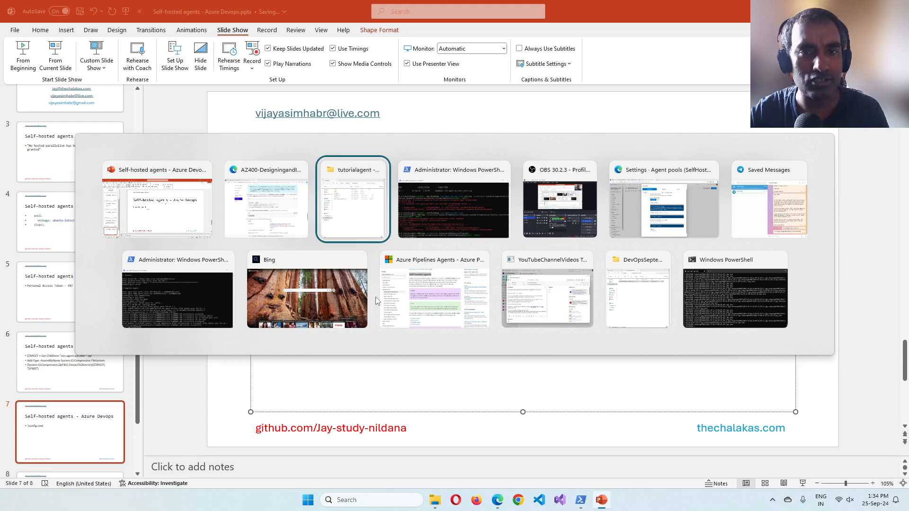
pyautogui.hotkey('alt', 'Tab')
pyautogui.write('.\\config.cmd')
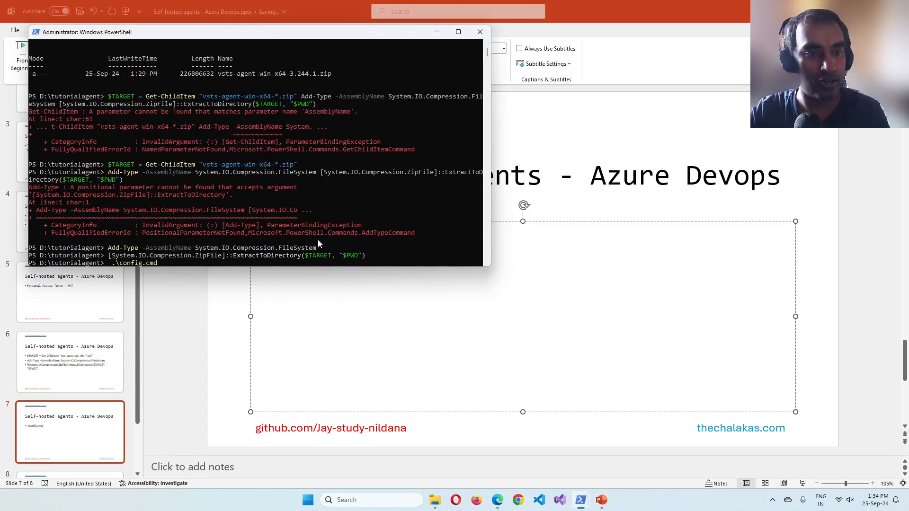
pyautogui.press('Return')
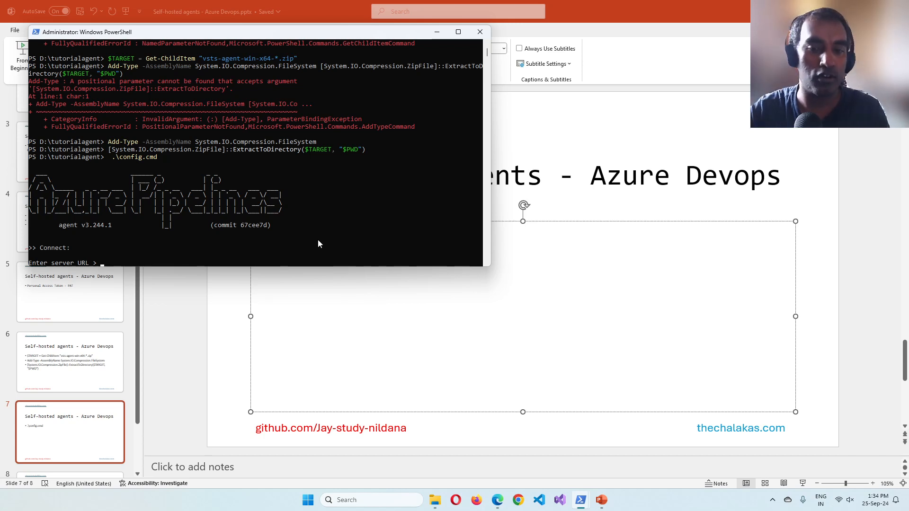
# Switch to Edge, close the agent download instructions and open the SelfHostedAgentVideo organization's home page.
pyautogui.moveTo(498, 502)
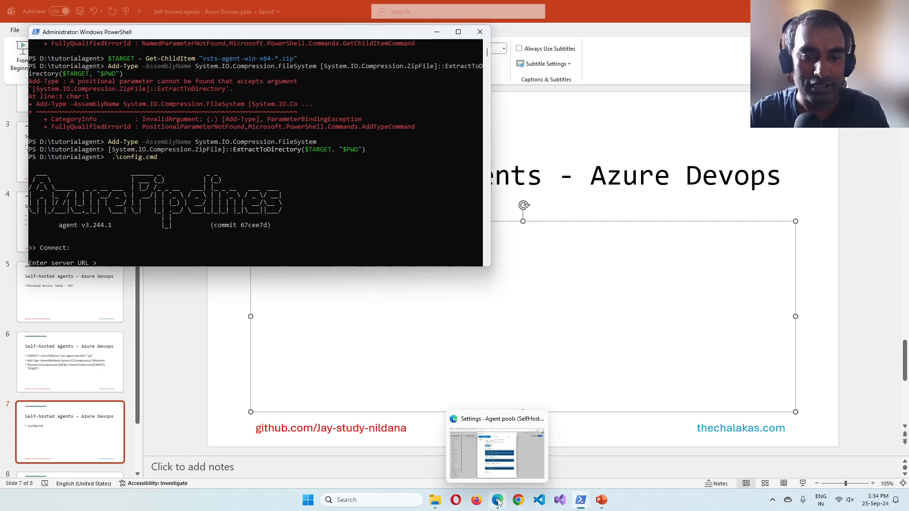
pyautogui.click(498, 501)
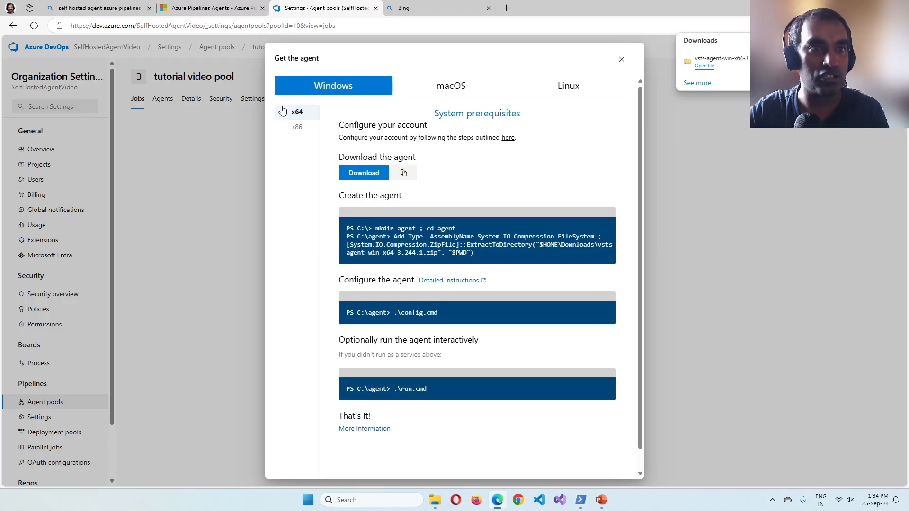
pyautogui.click(621, 60)
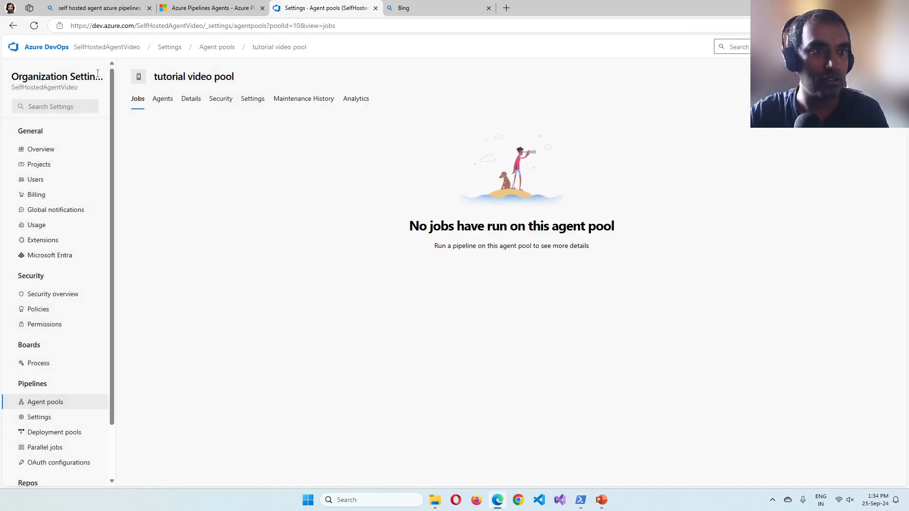
pyautogui.click(111, 50)
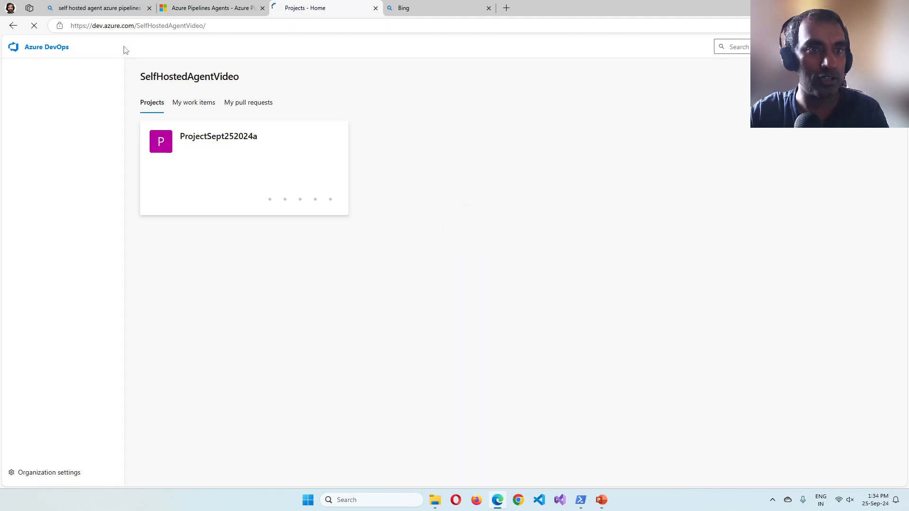
pyautogui.click(203, 27)
pyautogui.moveTo(206, 26); pyautogui.dragTo(70, 26)
pyautogui.hotkey('alt', 'Tab')
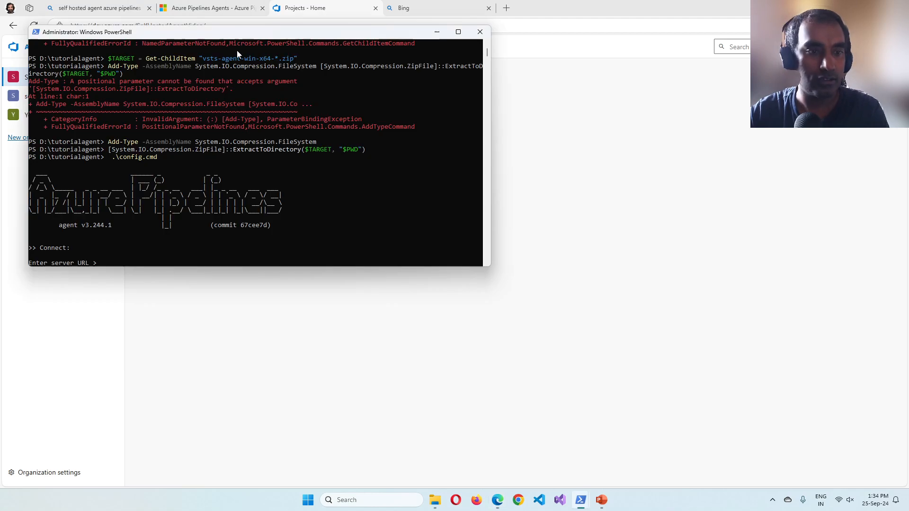
pyautogui.hotkey('alt', 'Tab')
pyautogui.click(206, 25)
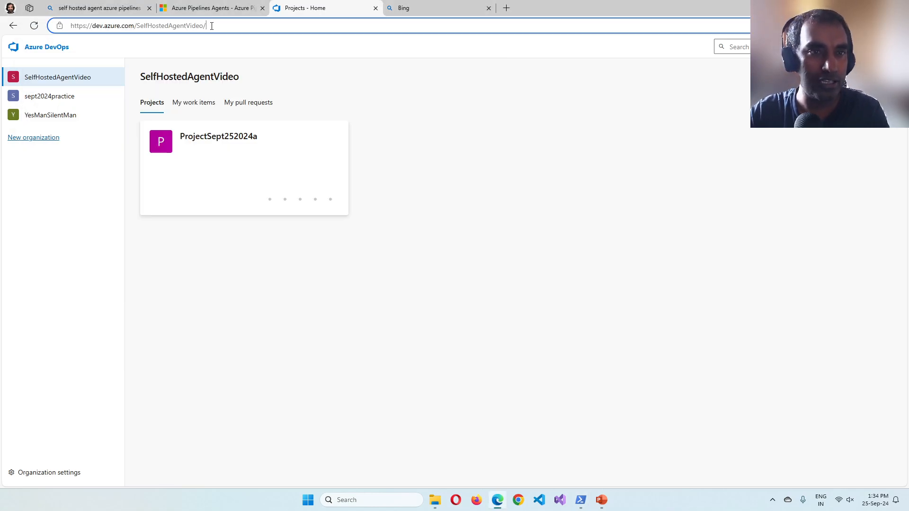
pyautogui.moveTo(206, 25); pyautogui.dragTo(69, 25)
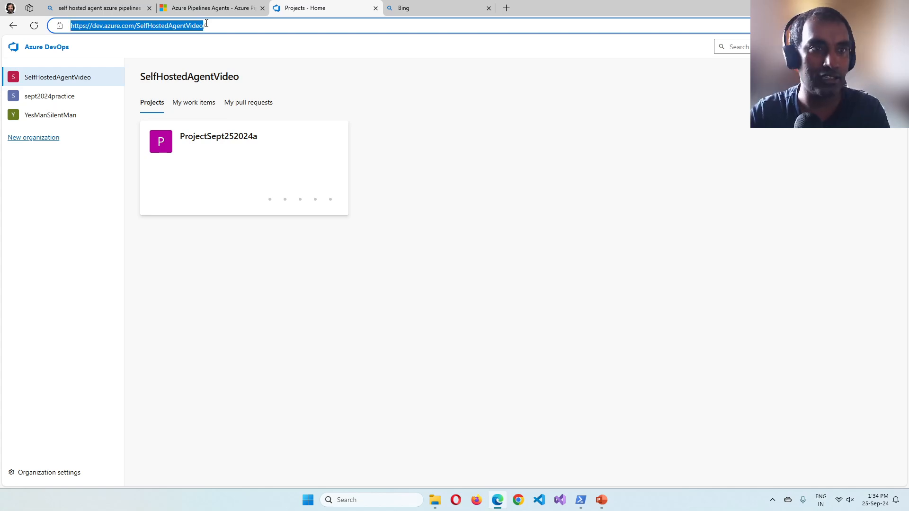
pyautogui.hotkey('alt', 'Tab')
pyautogui.rightClick(142, 260)
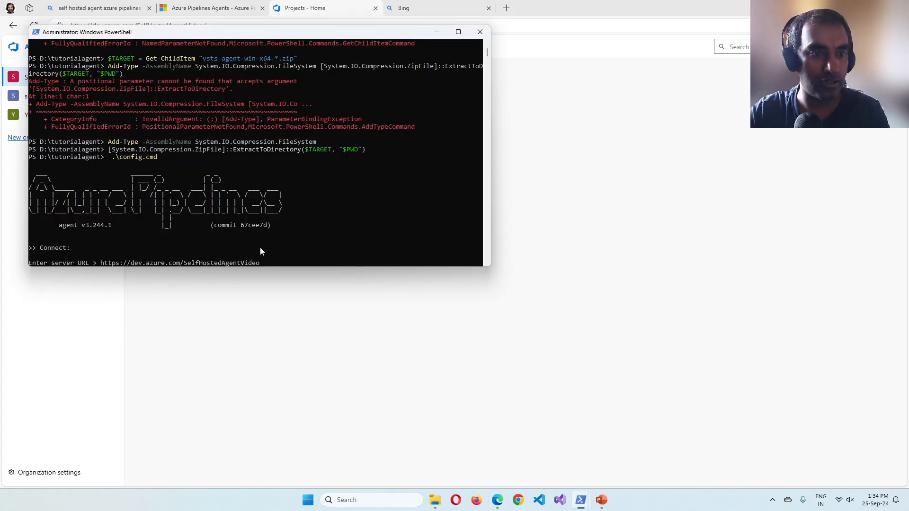
pyautogui.press('Return')
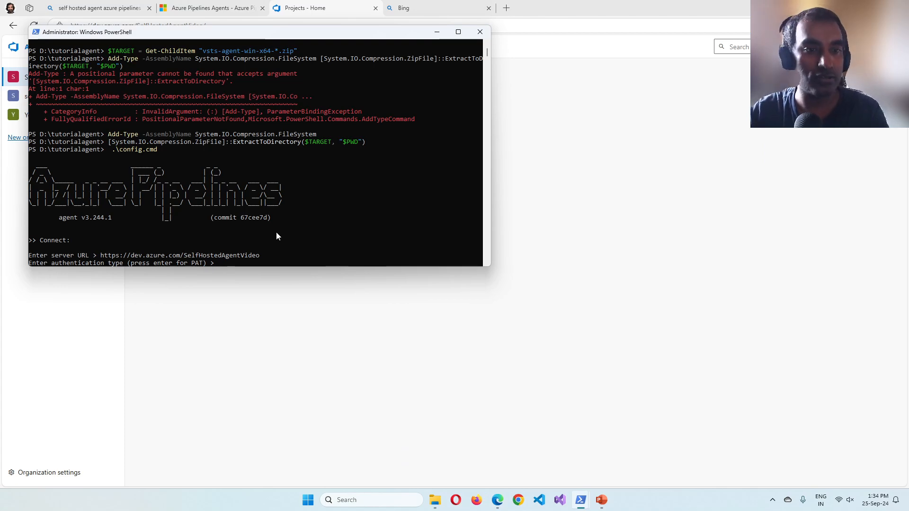
# Accept the default PAT authentication type and paste the personal access token to connect to the server.
pyautogui.press('Return')
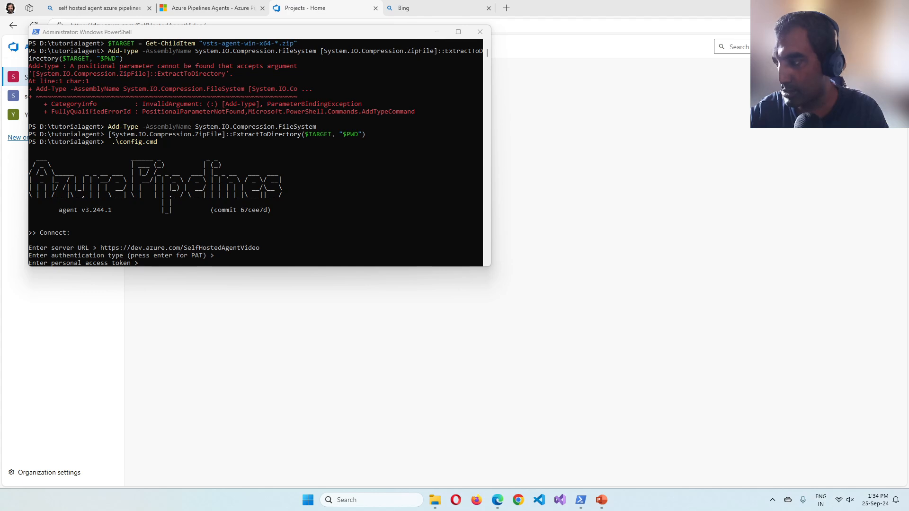
pyautogui.click(287, 260)
pyautogui.hotkey('ctrl', 'v')
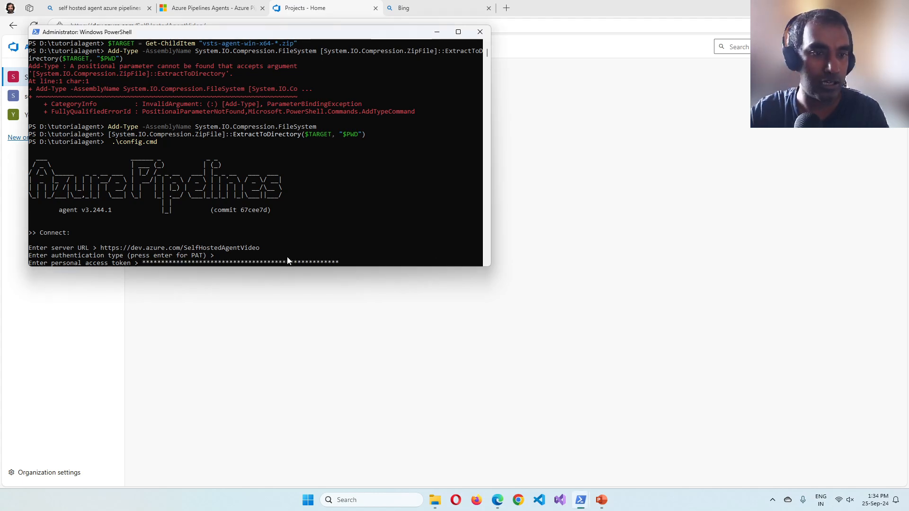
pyautogui.press('Return')
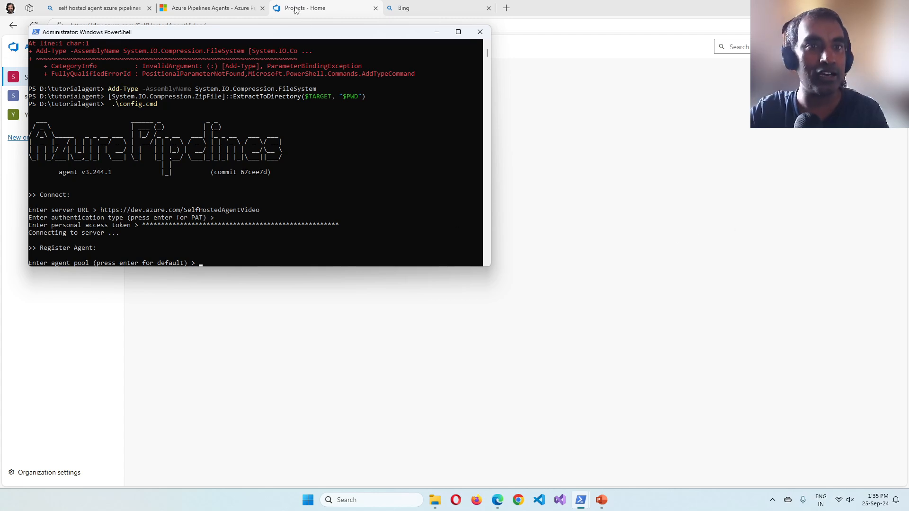
# Switch to Edge and open the tutorial video pool from the agent pools in the organization settings.
pyautogui.click(309, 9)
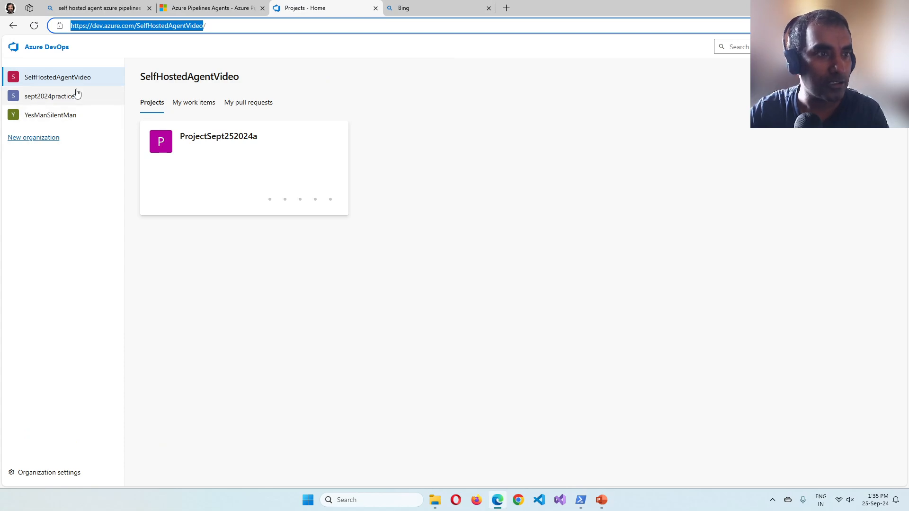
pyautogui.click(51, 472)
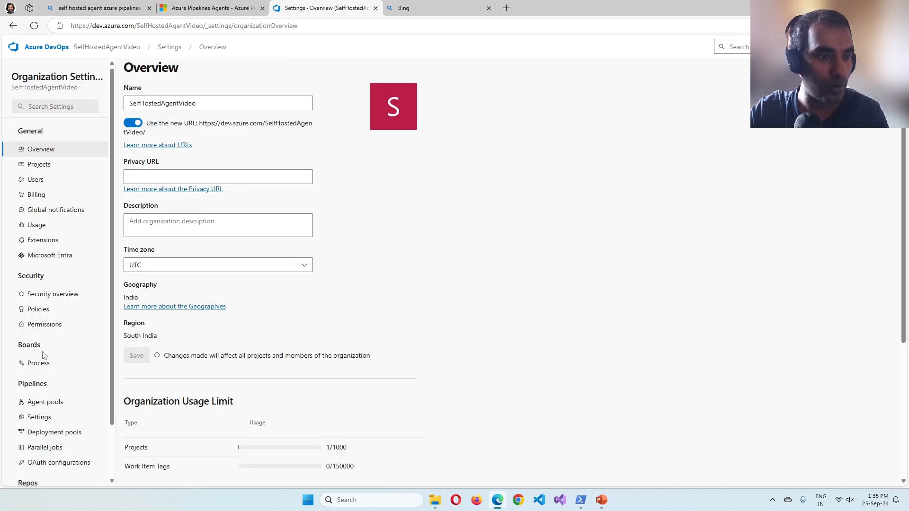
pyautogui.click(43, 406)
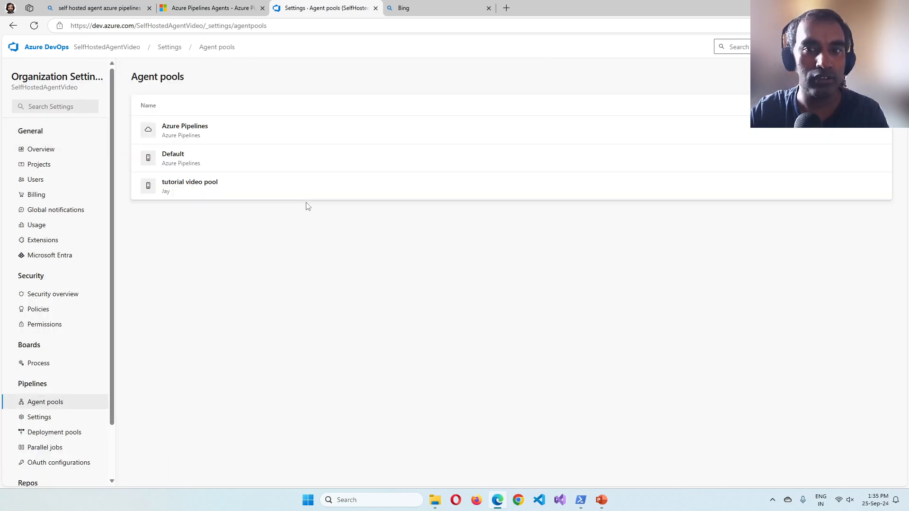
pyautogui.click(198, 188)
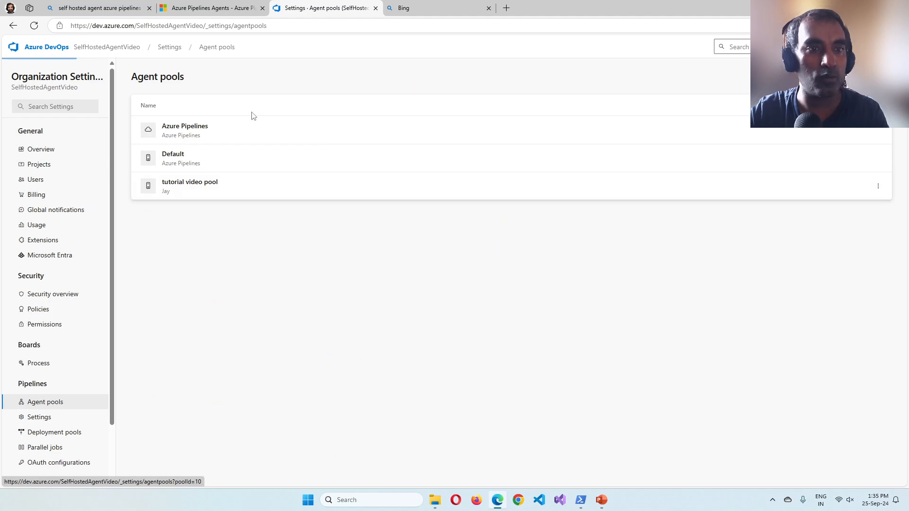
# Copy the pool name tutorial video pool and submit it as the agent pool in the PowerShell configuration.
pyautogui.moveTo(154, 76); pyautogui.dragTo(266, 83)
pyautogui.hotkey('ctrl', 'c')
pyautogui.hotkey('alt', 'Tab')
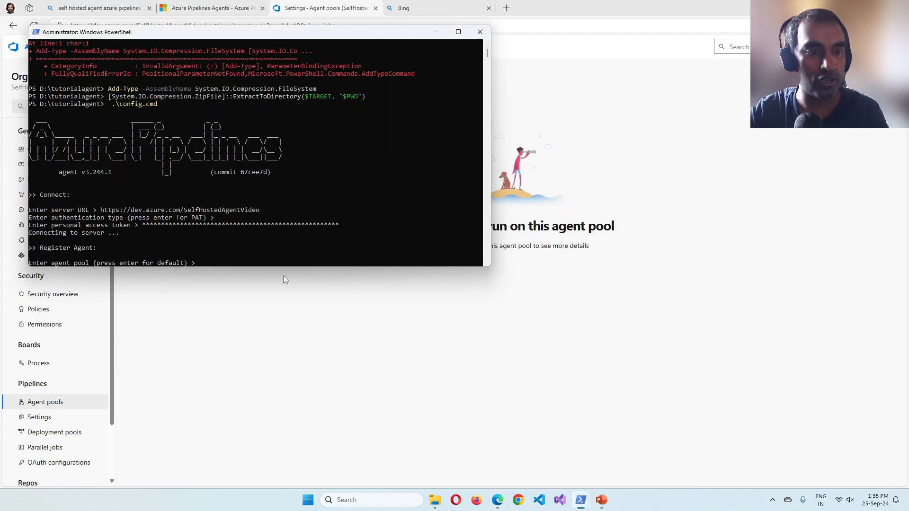
pyautogui.rightClick(368, 248)
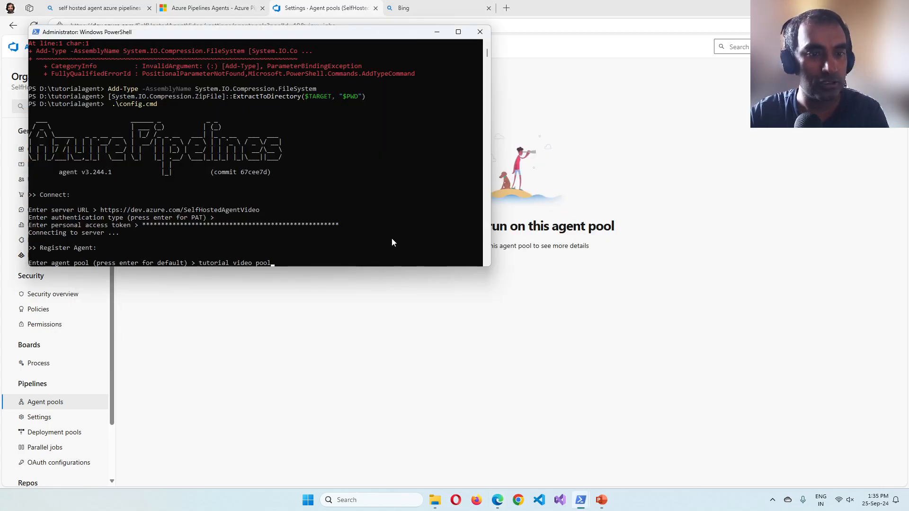
pyautogui.press('Return')
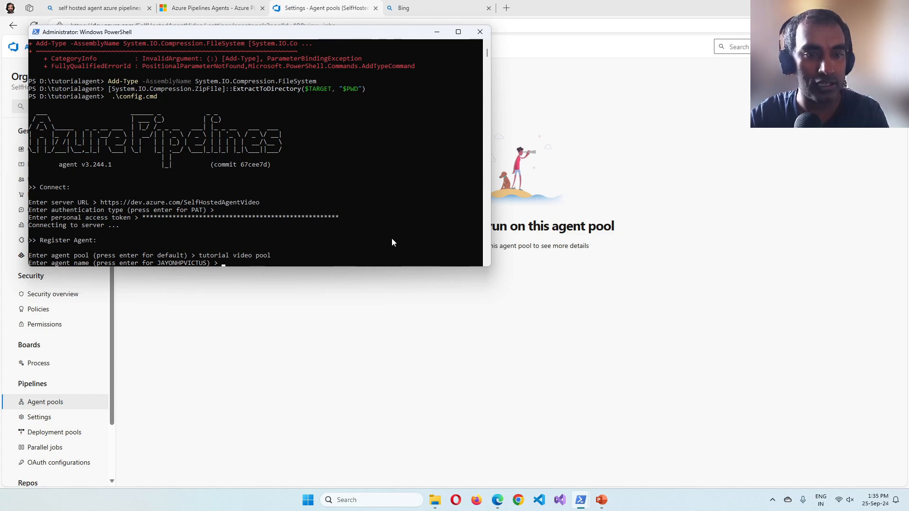
# Name the agent tutvidpoolagent and accept the default _work folder.
pyautogui.press('BackSpace')
pyautogui.write('tuto')
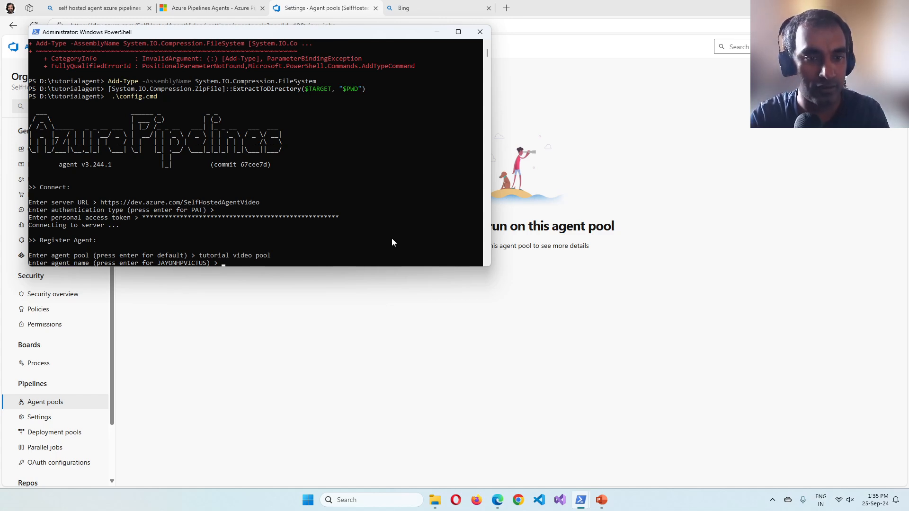
pyautogui.write('vidpool')
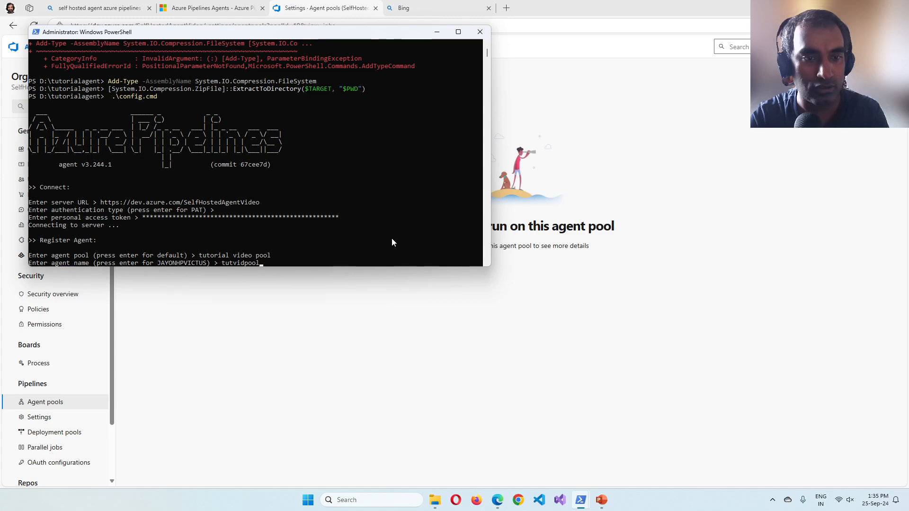
pyautogui.write('agen')
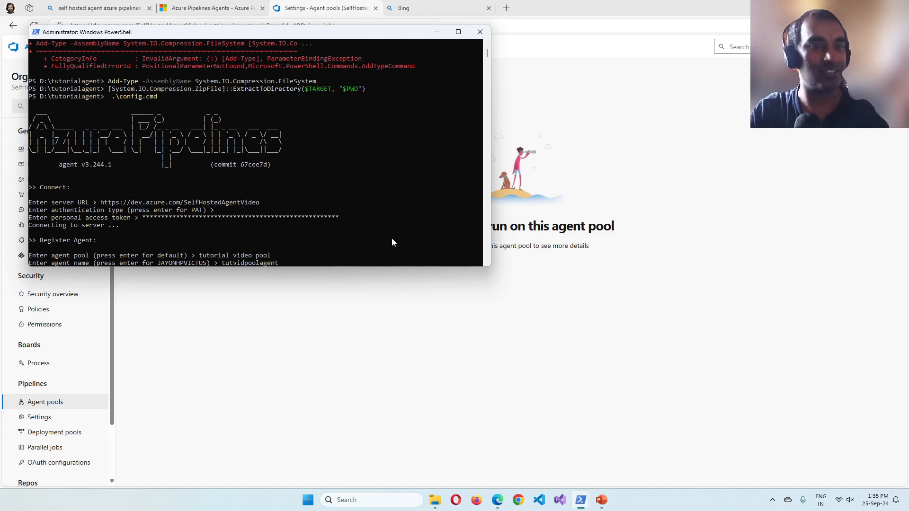
pyautogui.write('t')
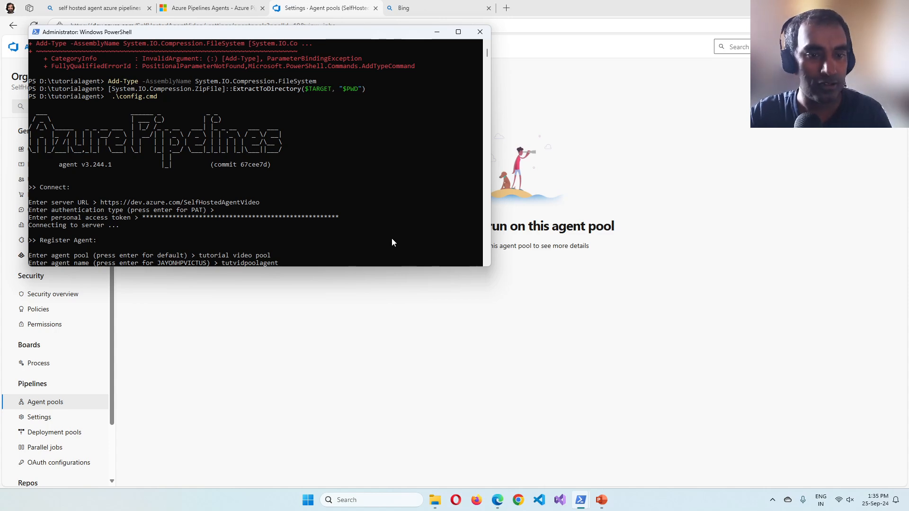
pyautogui.press('Return')
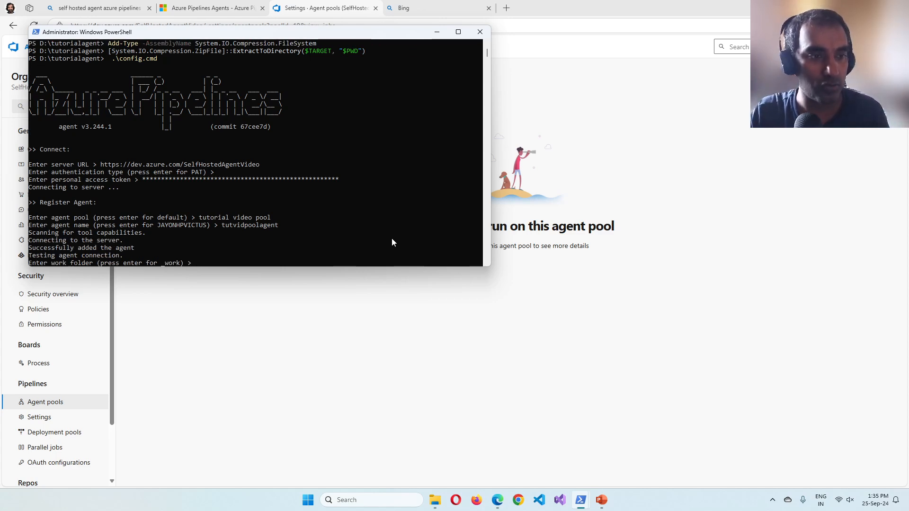
pyautogui.press('Return')
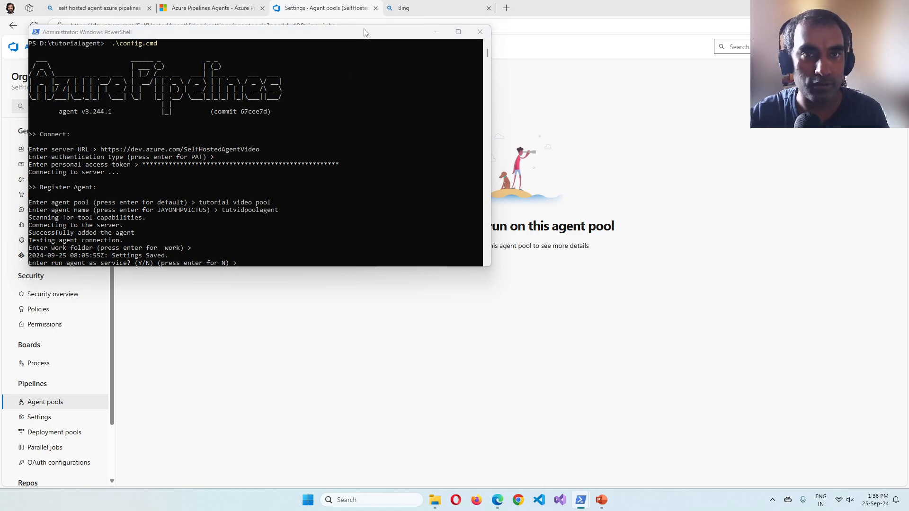
# Answer y to running the agent as a service and y to enabling SERVICE_SID_TYPE_UNRESTRICTED.
pyautogui.click(360, 141)
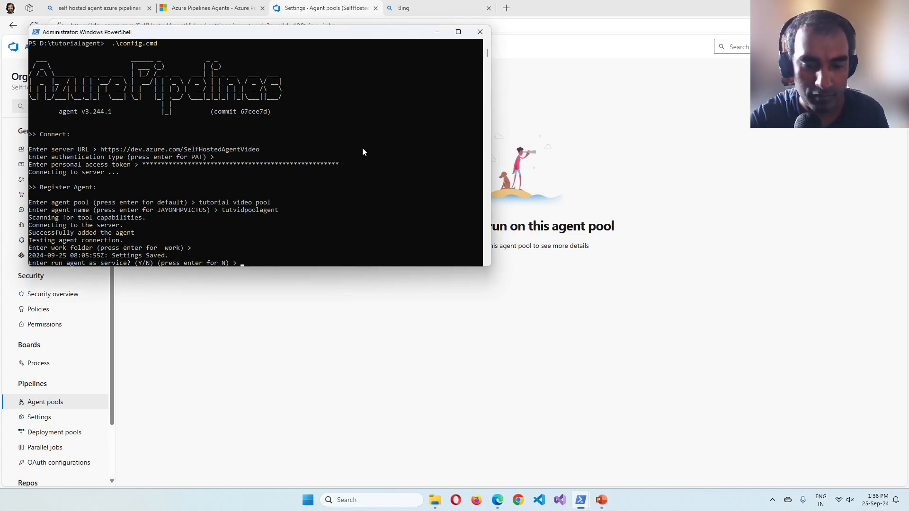
pyautogui.write('y')
pyautogui.press('Return')
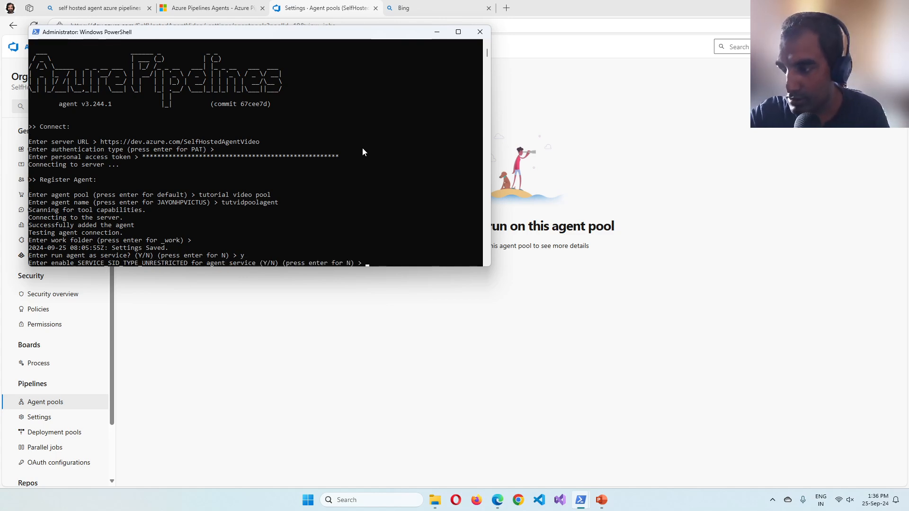
pyautogui.write('y')
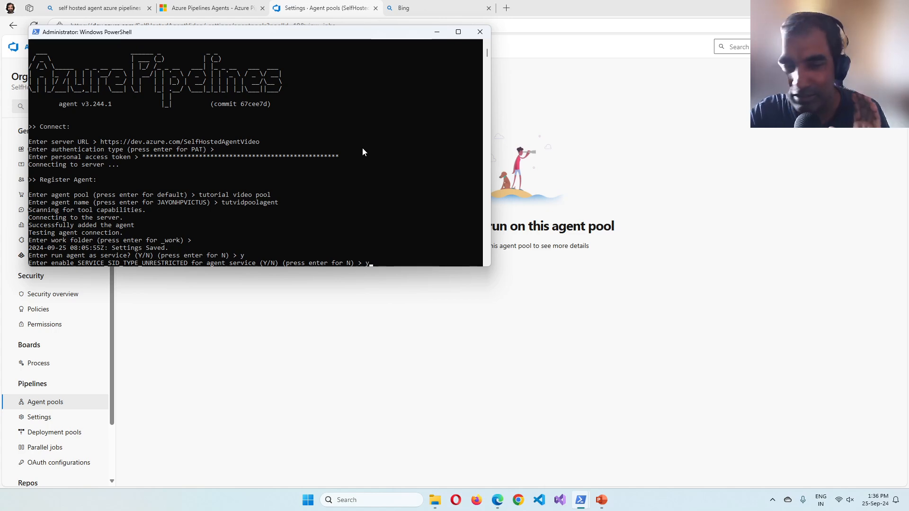
pyautogui.press('Return')
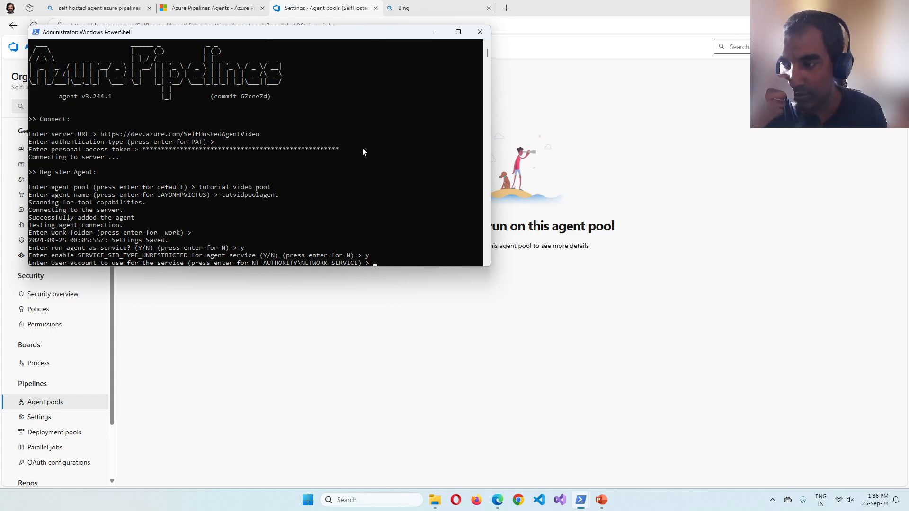
# Accept the default NT AUTHORITY\NETWORK SERVICE account and the default N so the service starts immediately after configuration.
pyautogui.press('Return')
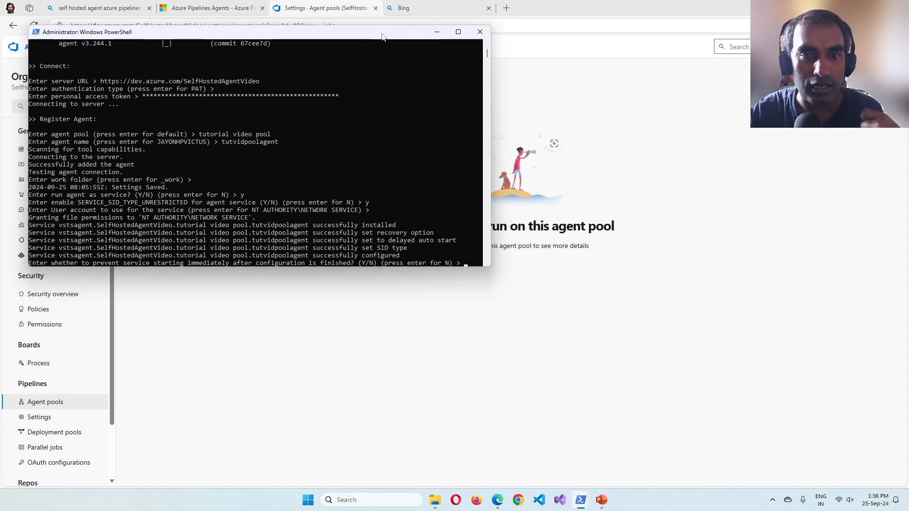
pyautogui.press('Return')
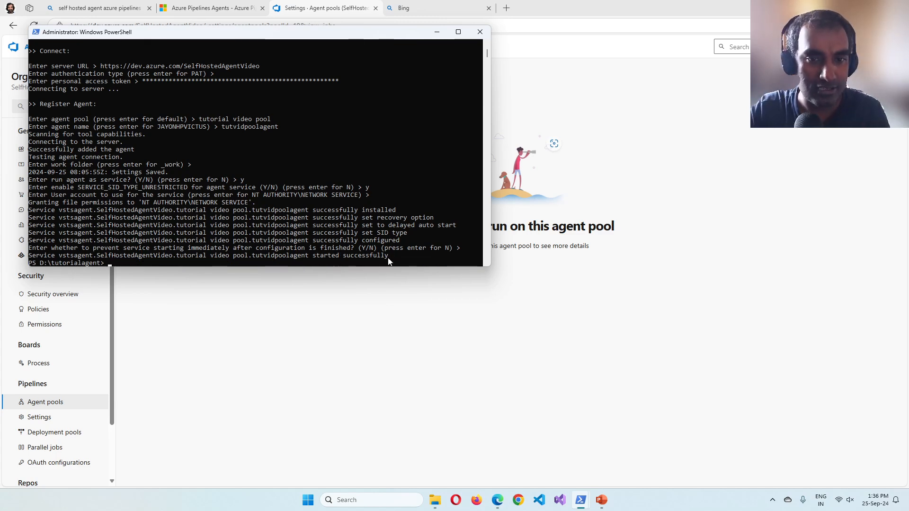
pyautogui.moveTo(389, 260); pyautogui.dragTo(36, 257)
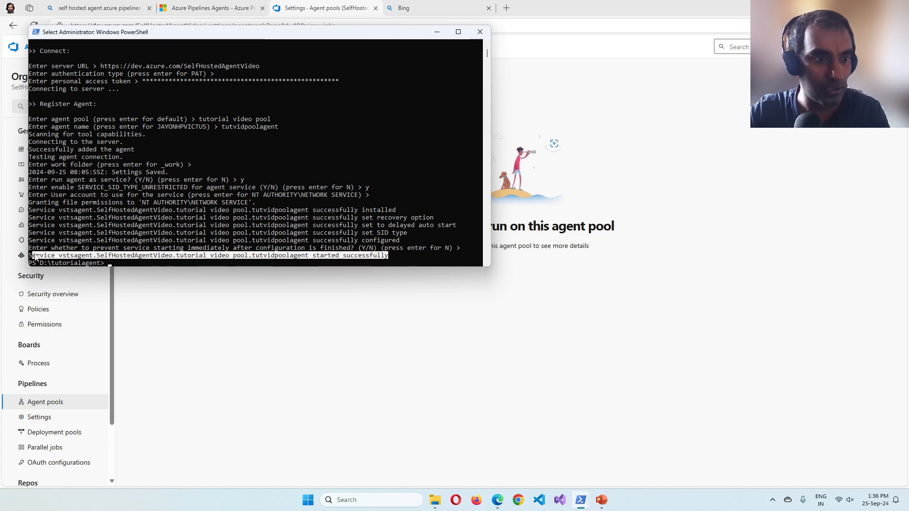
# Copy the PowerShell line reporting the tutvidpoolagent service started successfully and add it as a bullet below .\config.cmd on PowerPoint slide 7.
pyautogui.rightClick(37, 257)
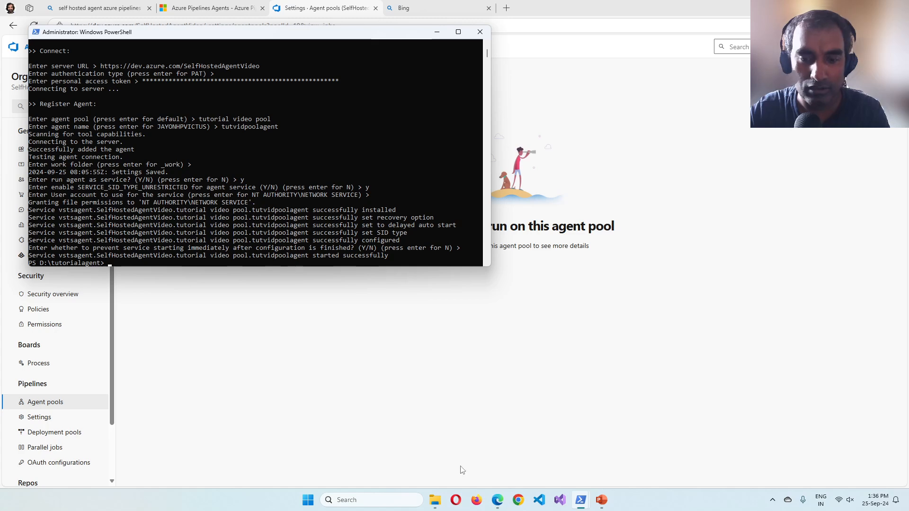
pyautogui.click(601, 500)
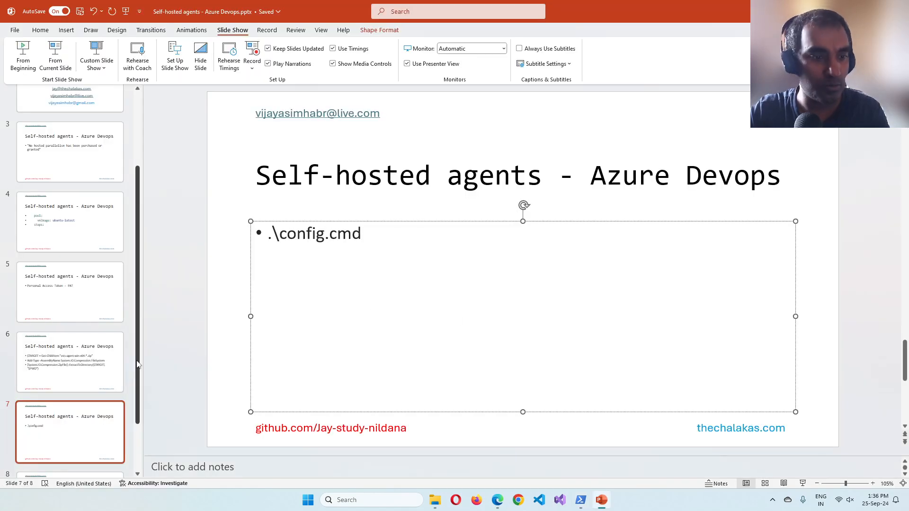
pyautogui.rightClick(101, 413)
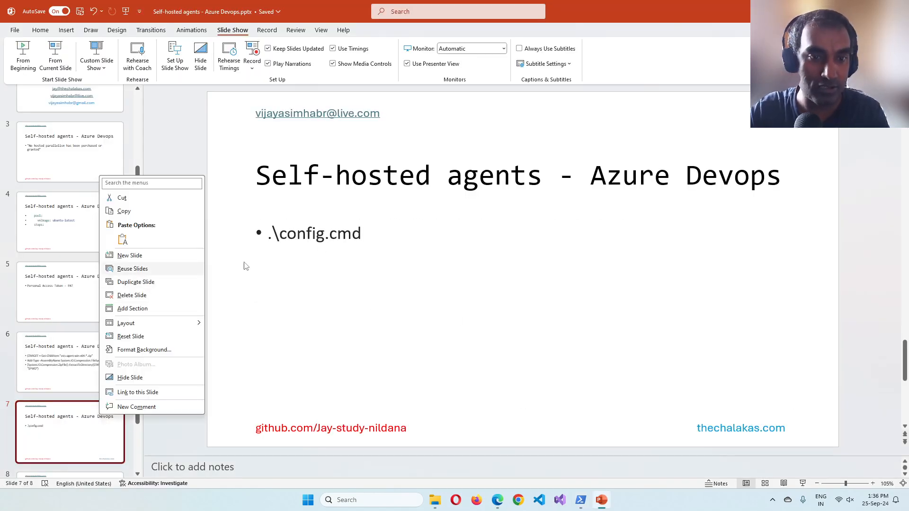
pyautogui.press('Escape')
pyautogui.click(362, 234)
pyautogui.press('Return')
pyautogui.write('Service vstsagent.SelfHostedAgentVideo.tutorial video pool.tutvidpoolagent started successfully')
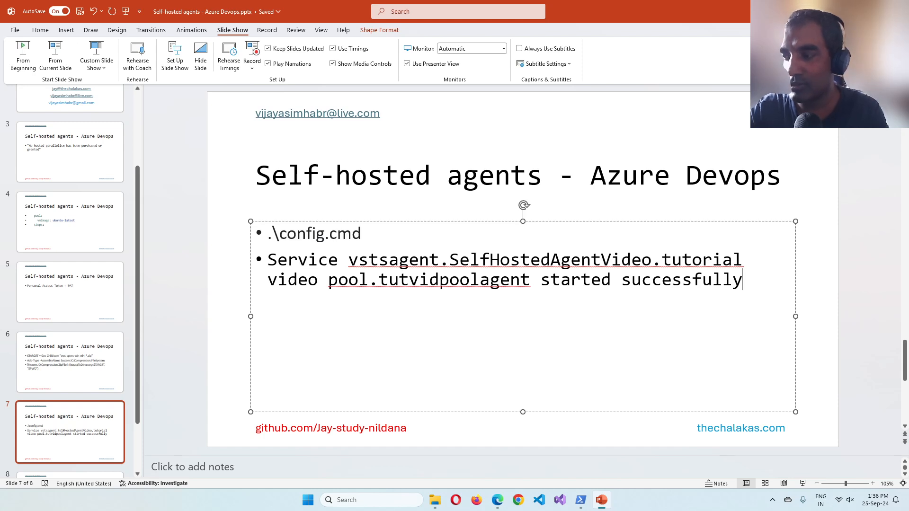
# Switch to Edge and check the status of the agents registered in the tutorial video pool.
pyautogui.click(505, 499)
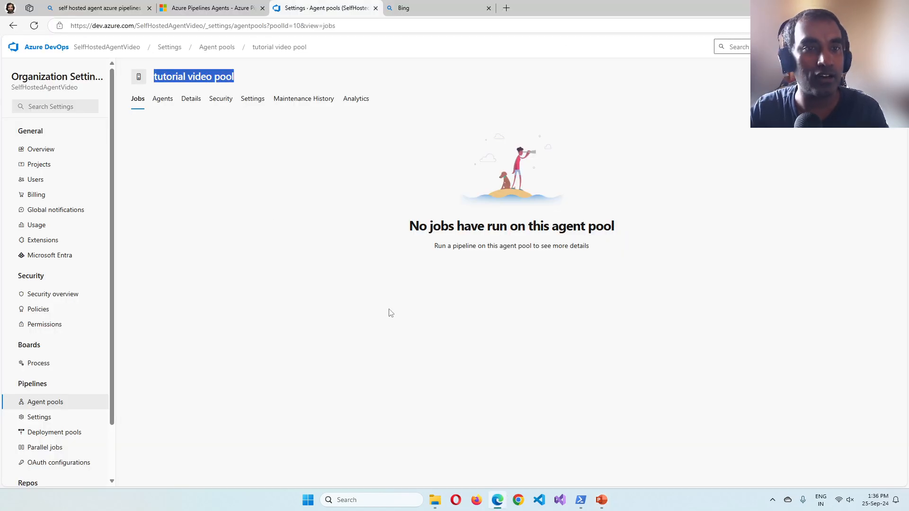
pyautogui.click(202, 146)
pyautogui.click(153, 104)
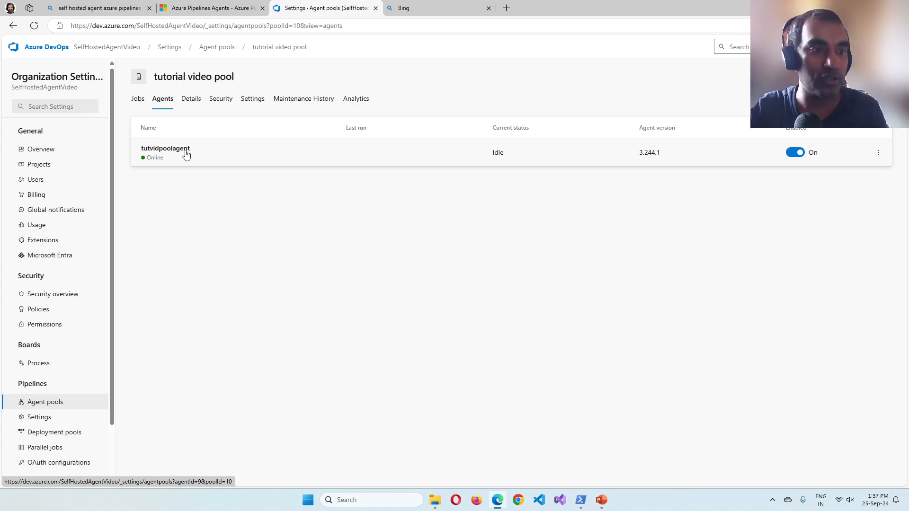
# Open the Build job log of run #20240925.1 in ProjectSept252024a and review its error message.
pyautogui.click(73, 51)
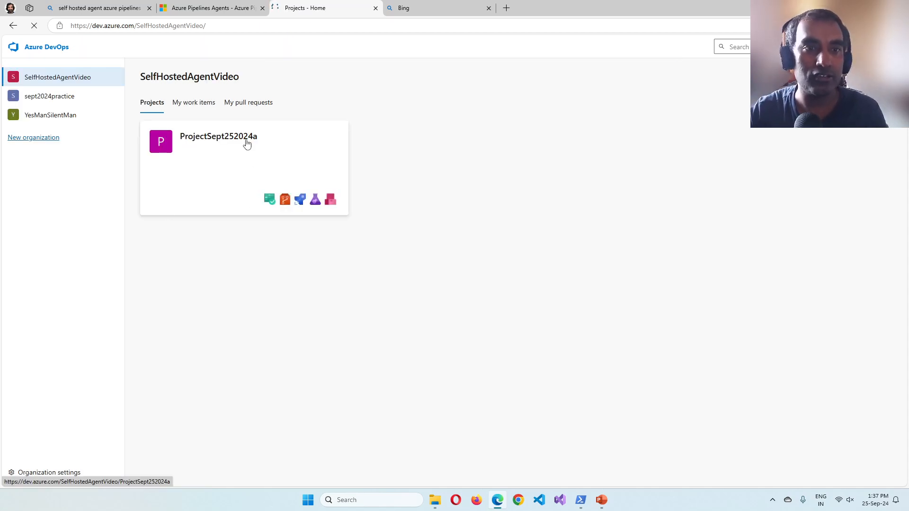
pyautogui.click(247, 144)
pyautogui.moveTo(24, 219)
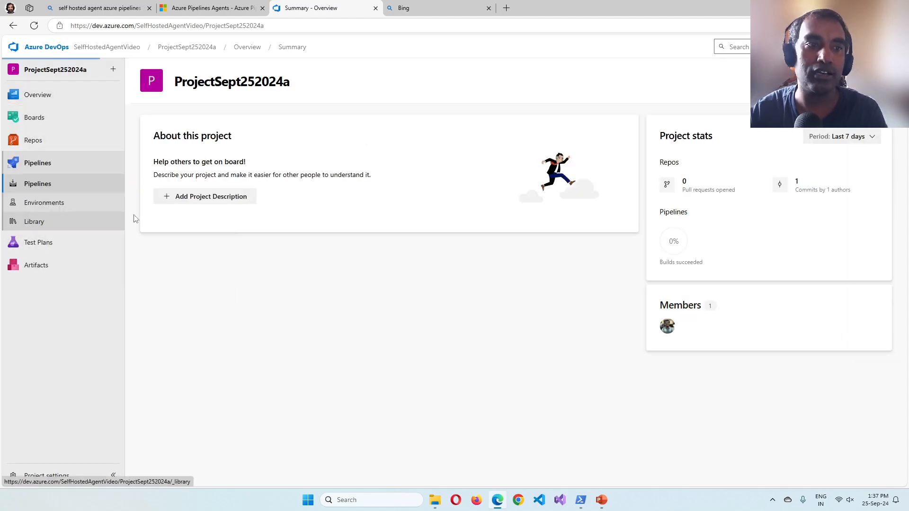
pyautogui.click(365, 175)
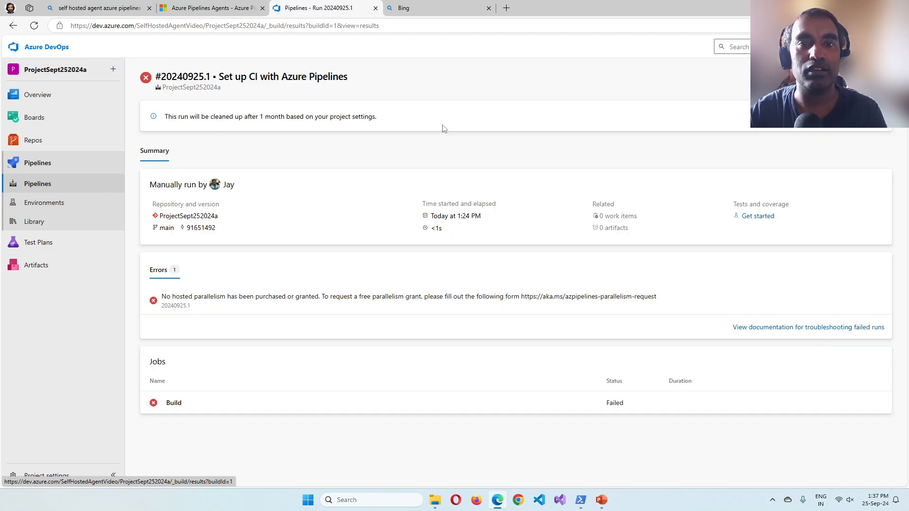
pyautogui.click(174, 408)
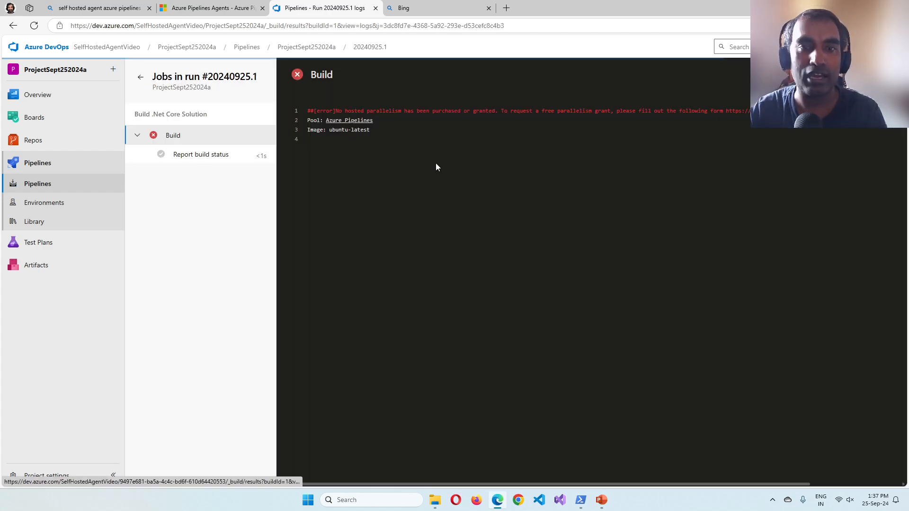
pyautogui.moveTo(418, 111); pyautogui.dragTo(574, 111)
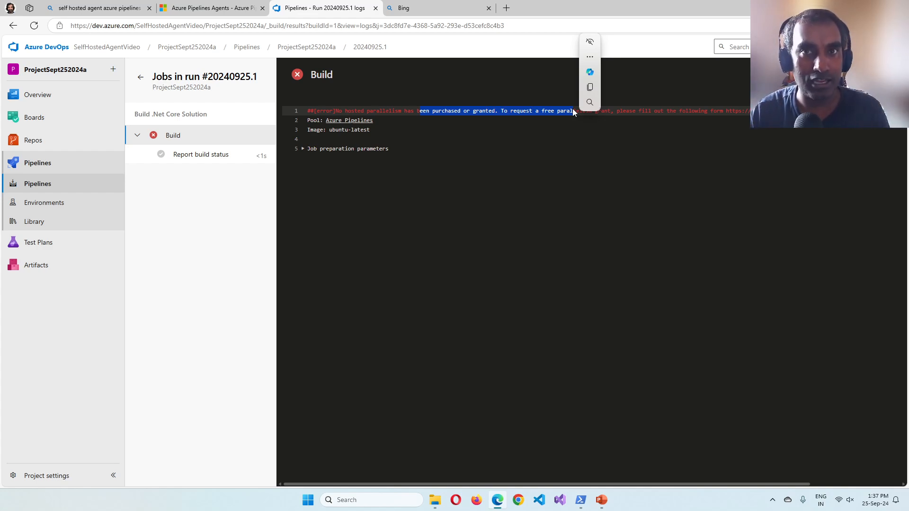
# Open eshoponweb-ci.yml from the repository's .ado folder, sorted by latest change, and locate the Build job's vmImage setting.
pyautogui.click(29, 144)
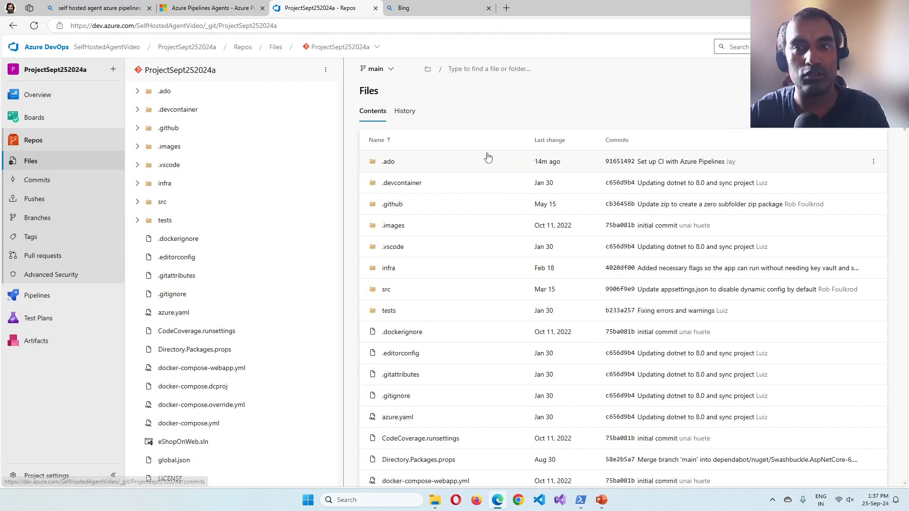
pyautogui.click(389, 163)
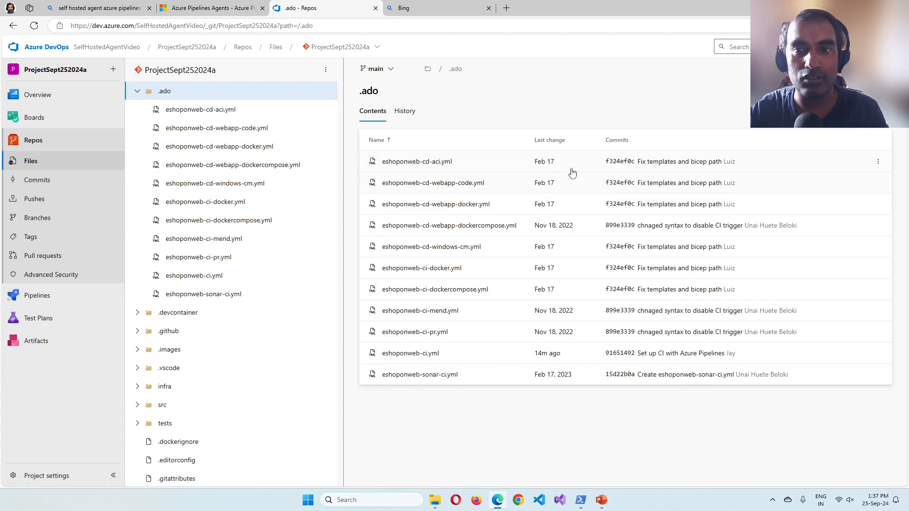
pyautogui.click(548, 141)
pyautogui.click(548, 141)
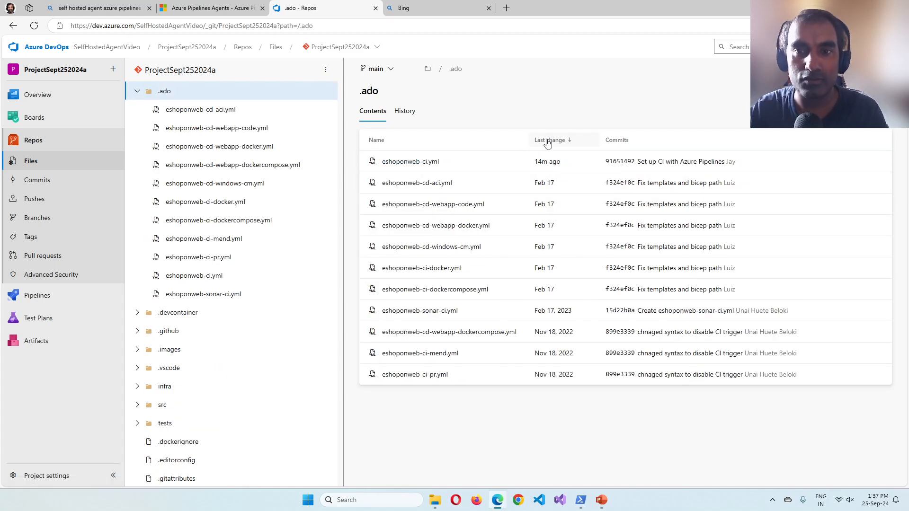
pyautogui.click(415, 162)
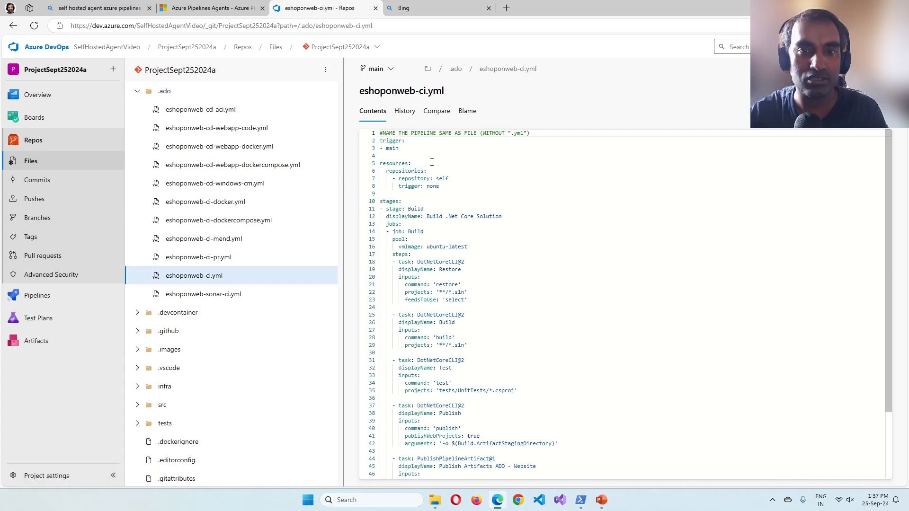
pyautogui.moveTo(412, 254); pyautogui.dragTo(357, 244)
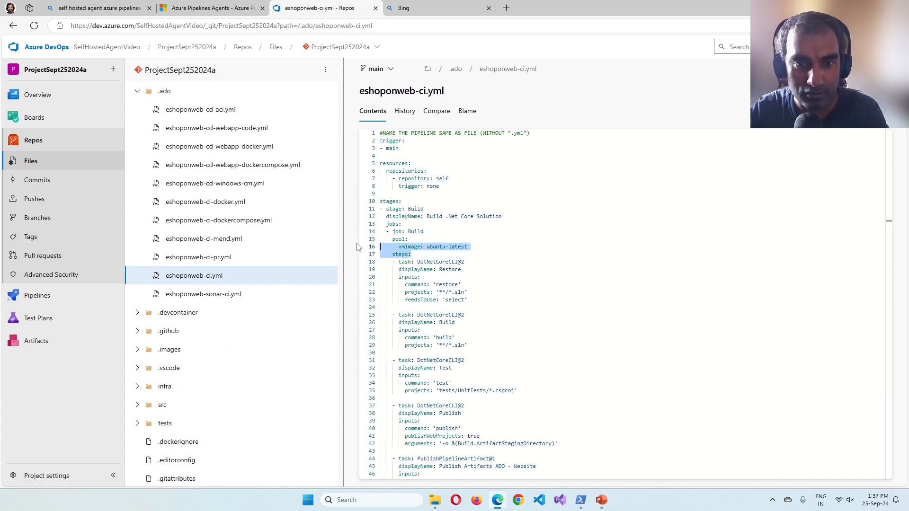
# Switch to PowerPoint and review the vmImage: ubuntu-latest line in the pool snippet on slide 4.
pyautogui.click(601, 499)
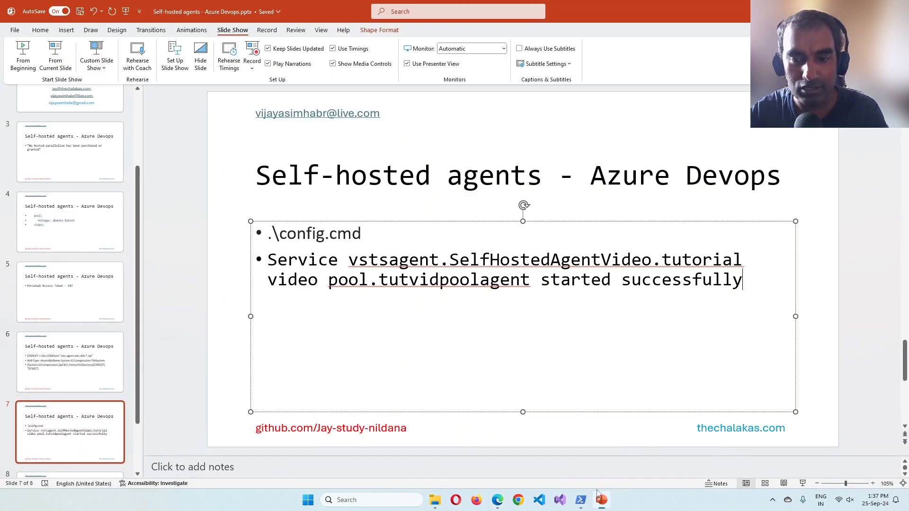
pyautogui.click(74, 223)
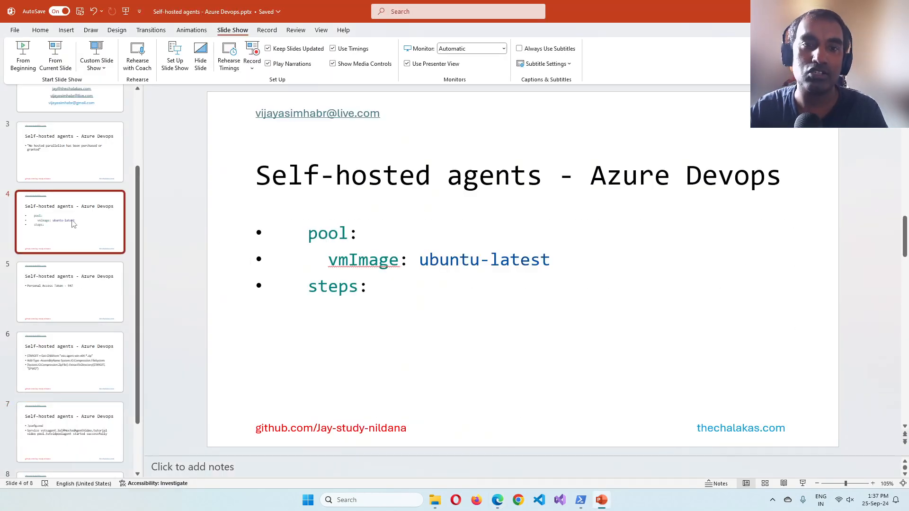
pyautogui.click(329, 260)
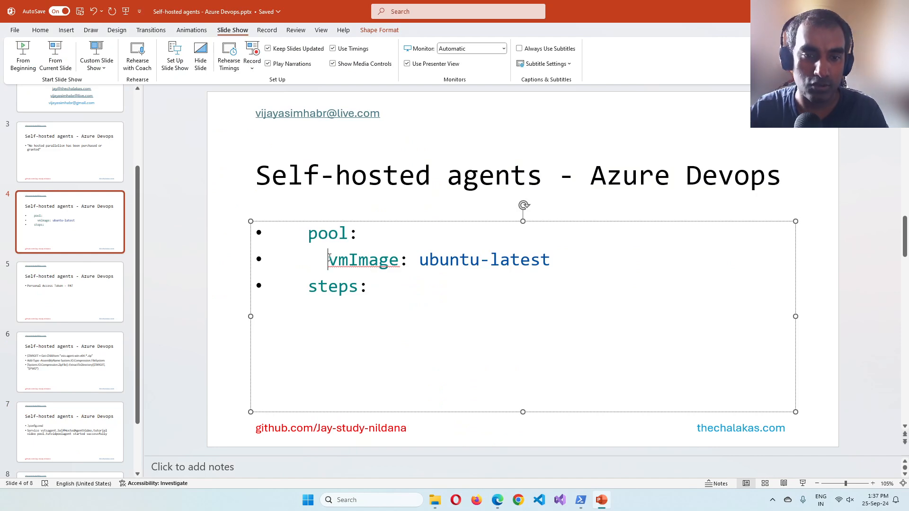
pyautogui.tripleClick(330, 260)
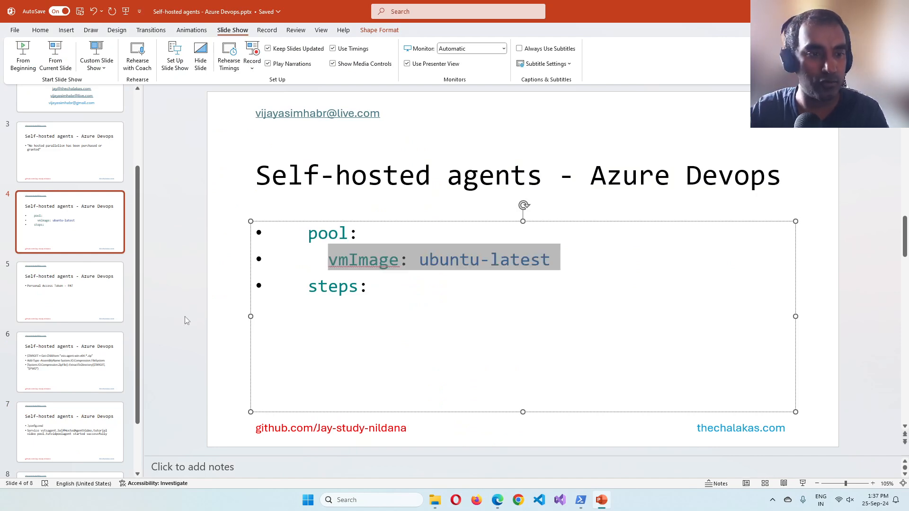
# Duplicate slide 7, which holds the config.cmd notes, and place the cursor in the copy's body text.
pyautogui.scroll(-2, 92, 375)
pyautogui.click(91, 375)
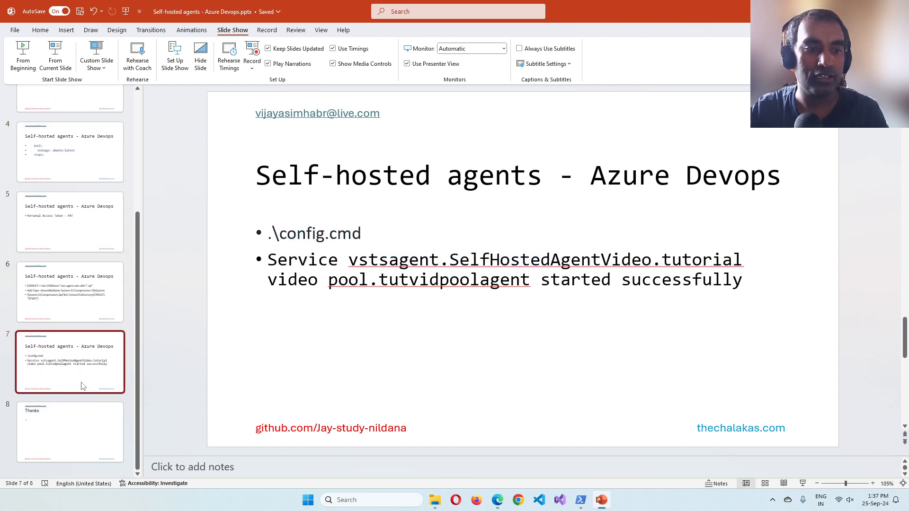
pyautogui.rightClick(91, 375)
pyautogui.click(118, 252)
pyautogui.click(421, 339)
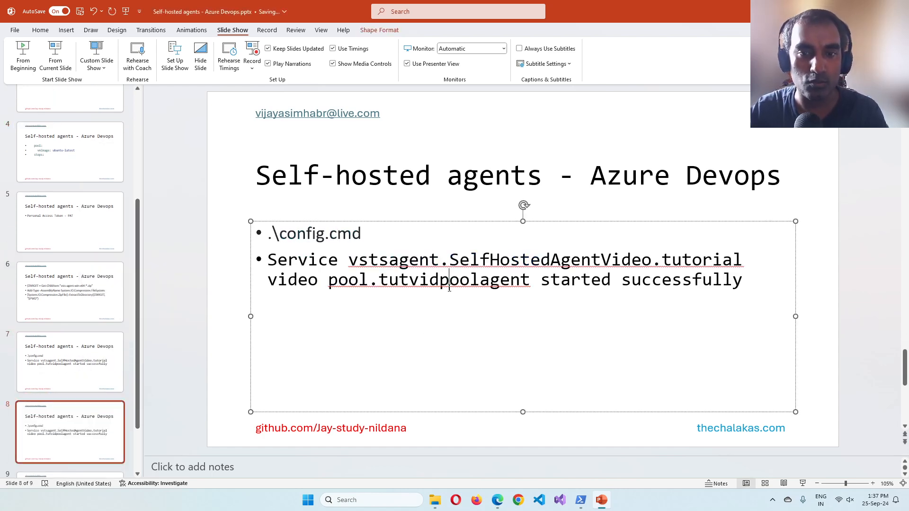
# Switch to Edge, edit eshoponweb-ci.yml and replace vmImage: ubuntu-latest under the Build job's pool with name:.
pyautogui.hotkey('alt', 'Tab')
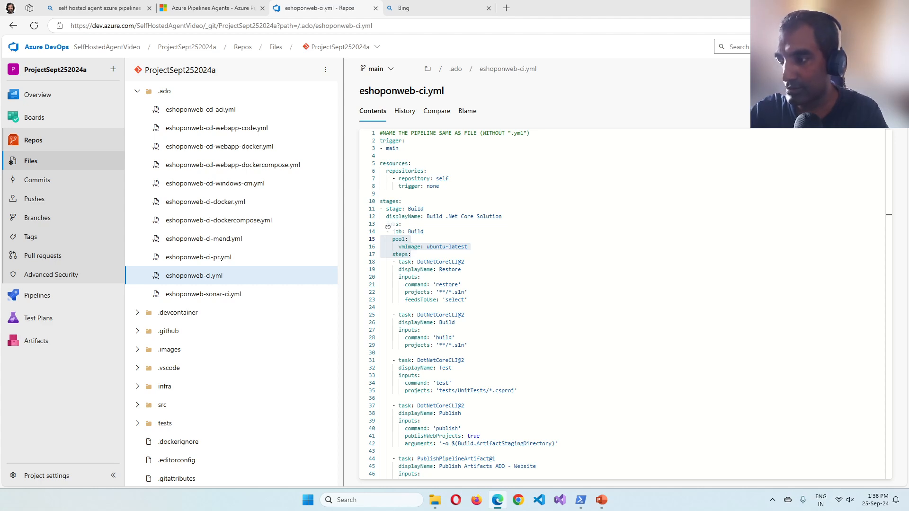
pyautogui.click(461, 247)
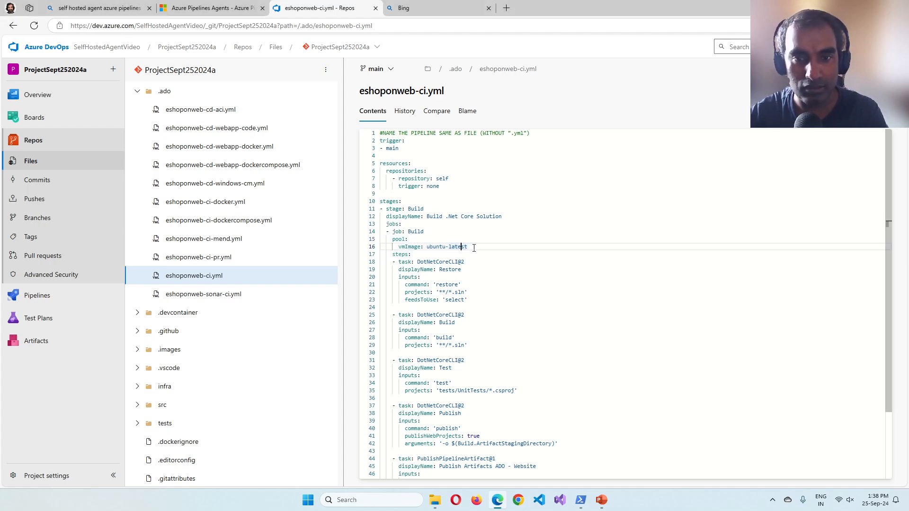
pyautogui.hotkey('shift', 'Home')
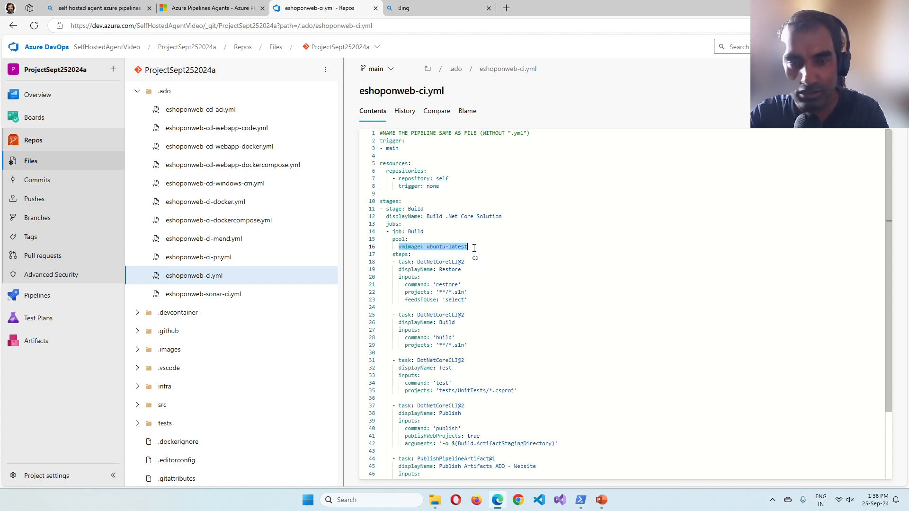
pyautogui.press('BackSpace')
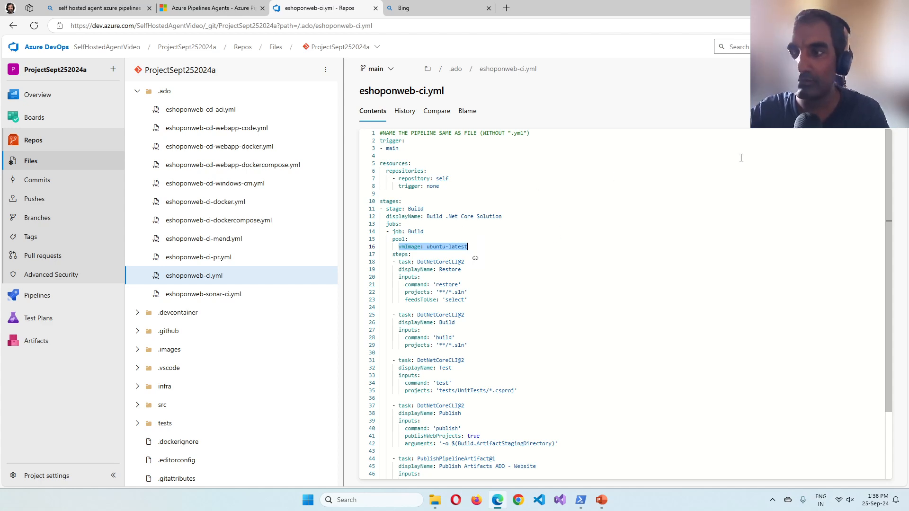
pyautogui.click(854, 91)
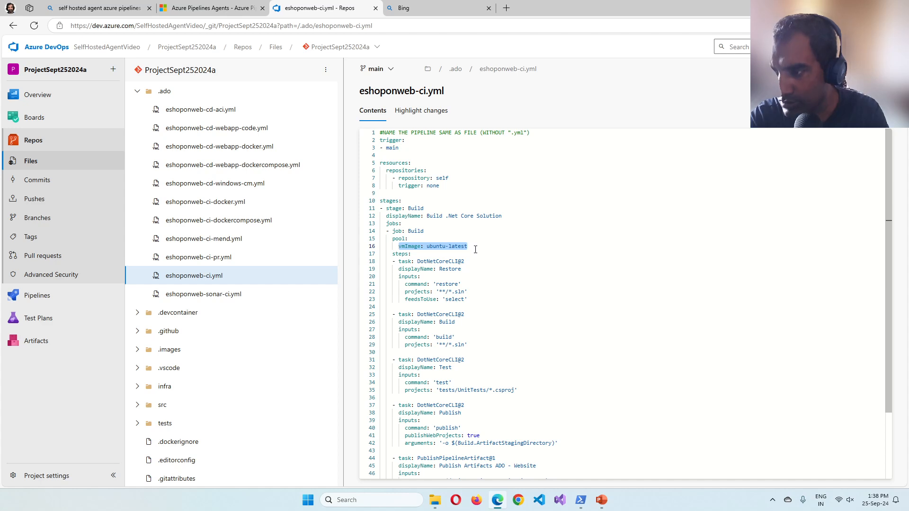
pyautogui.write('name:')
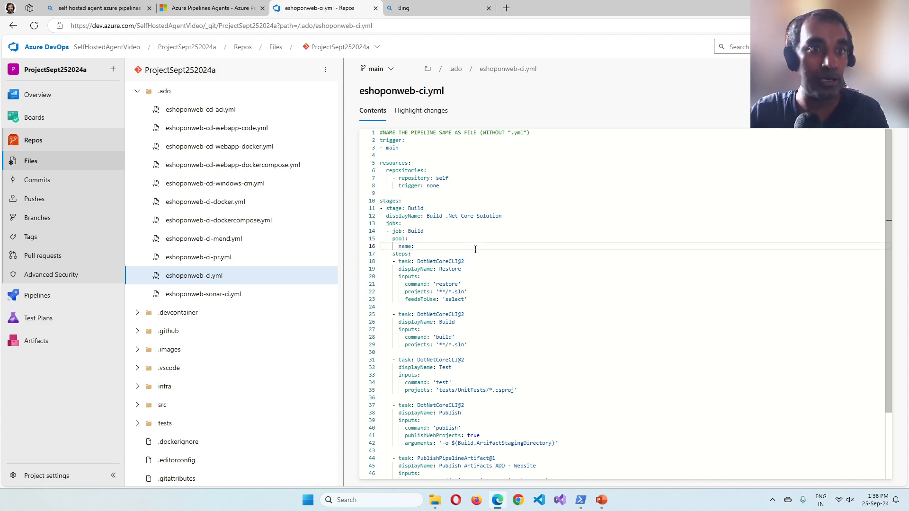
# Open the SelfHostedAgentVideo organization home in a new browser tab, keeping the YAML edit open.
pyautogui.rightClick(92, 52)
pyautogui.click(124, 57)
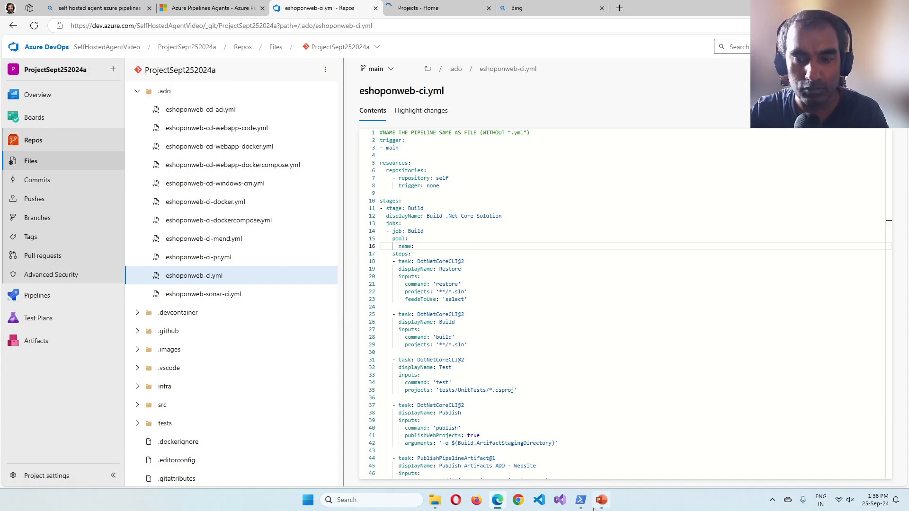
pyautogui.moveTo(599, 503)
pyautogui.click(589, 428)
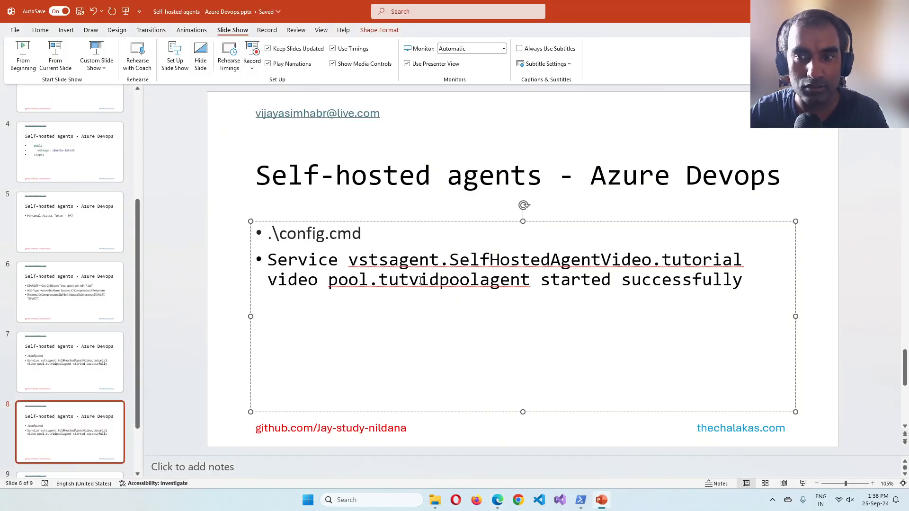
pyautogui.click(503, 500)
pyautogui.click(406, 14)
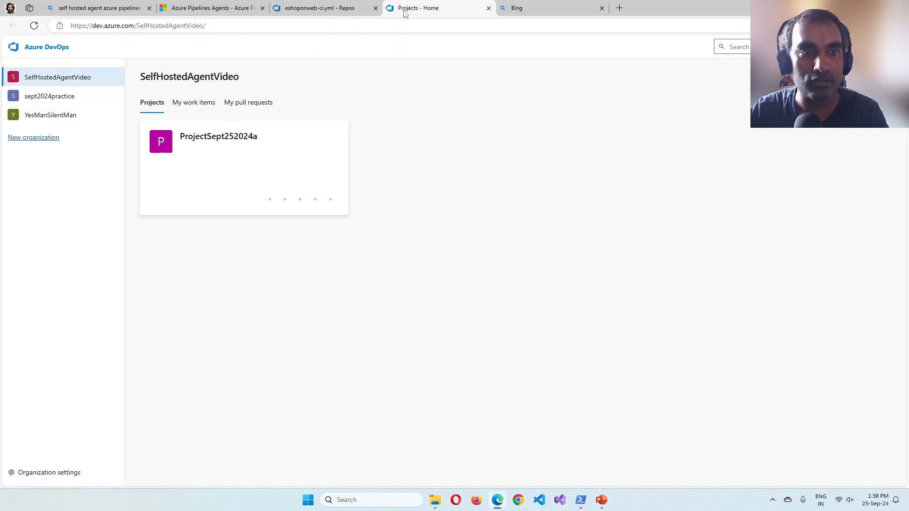
# Open the tutorial video pool from the organization's agent pools and copy its name.
pyautogui.click(53, 476)
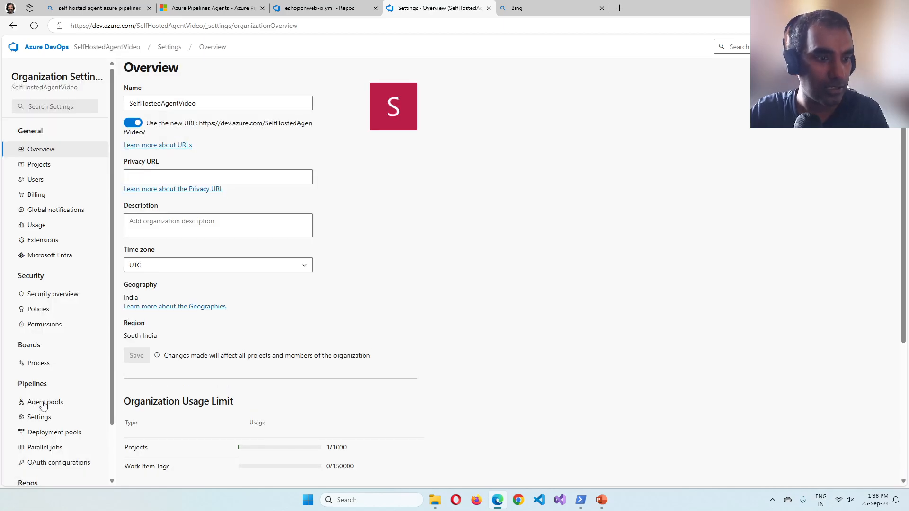
pyautogui.click(43, 403)
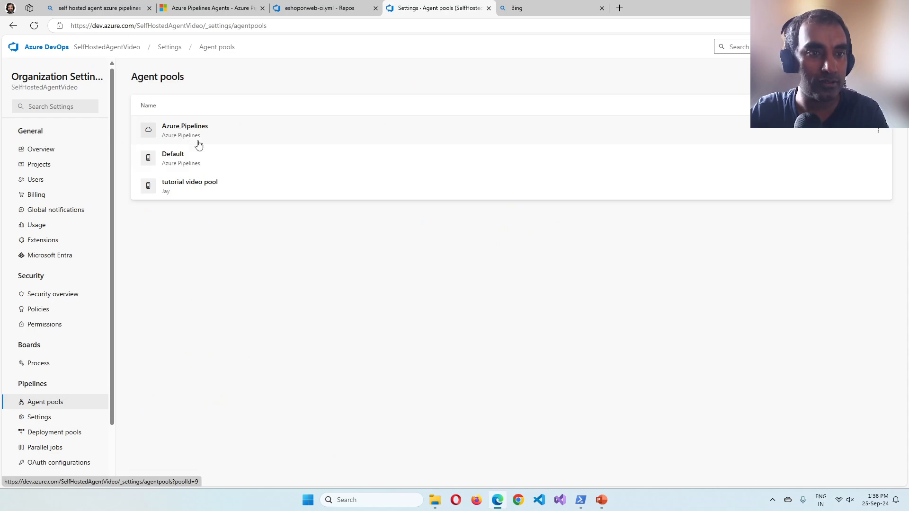
pyautogui.click(191, 190)
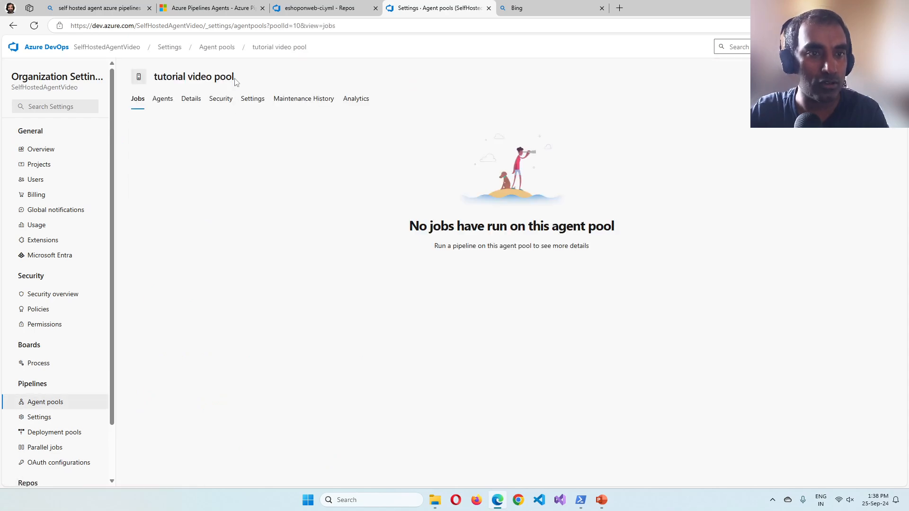
pyautogui.moveTo(235, 80); pyautogui.dragTo(154, 77)
pyautogui.hotkey('ctrl', 'c')
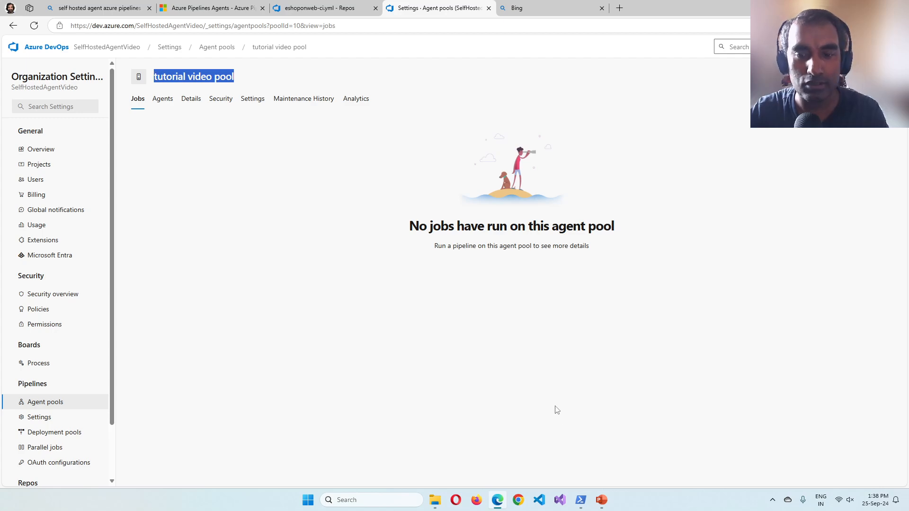
# In eshoponweb-ci.yml, set the Build job's pool name to tutorial video pool and begin a demands entry "- Agent.Name -equals".
pyautogui.click(324, 10)
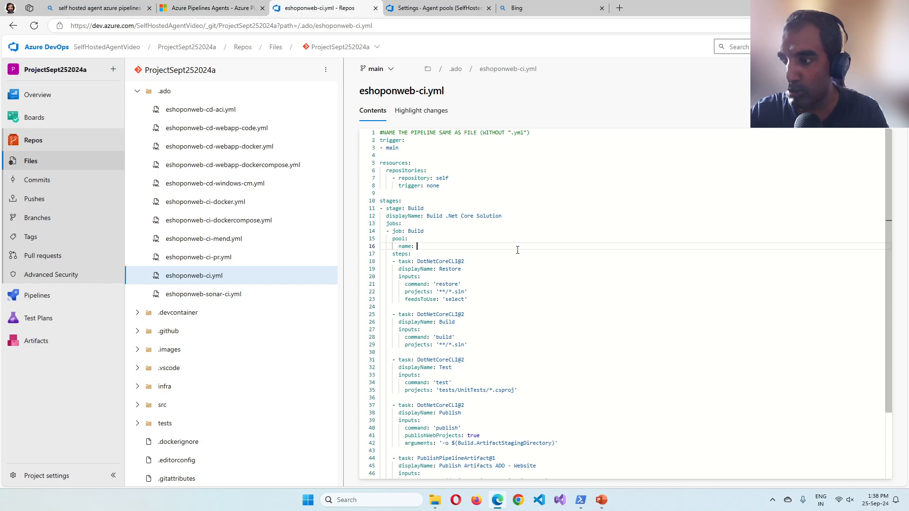
pyautogui.hotkey('ctrl', 'v')
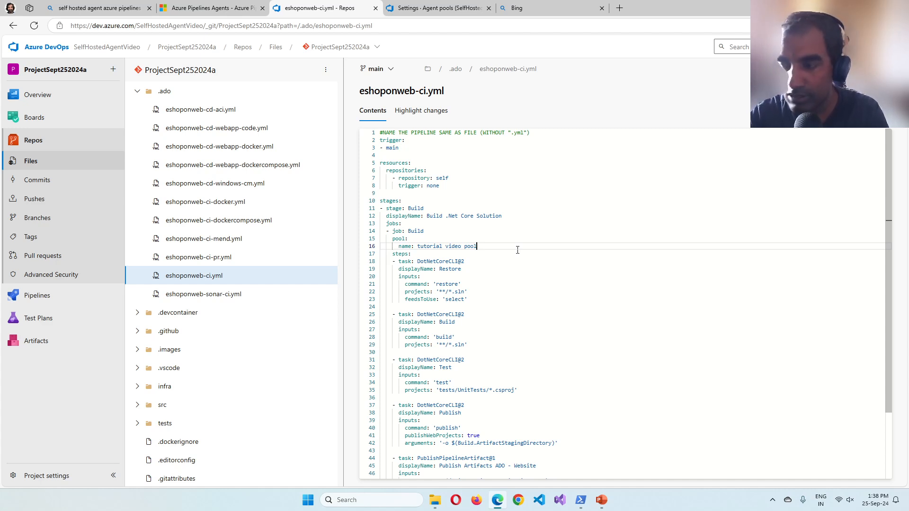
pyautogui.press('Return')
pyautogui.write('d')
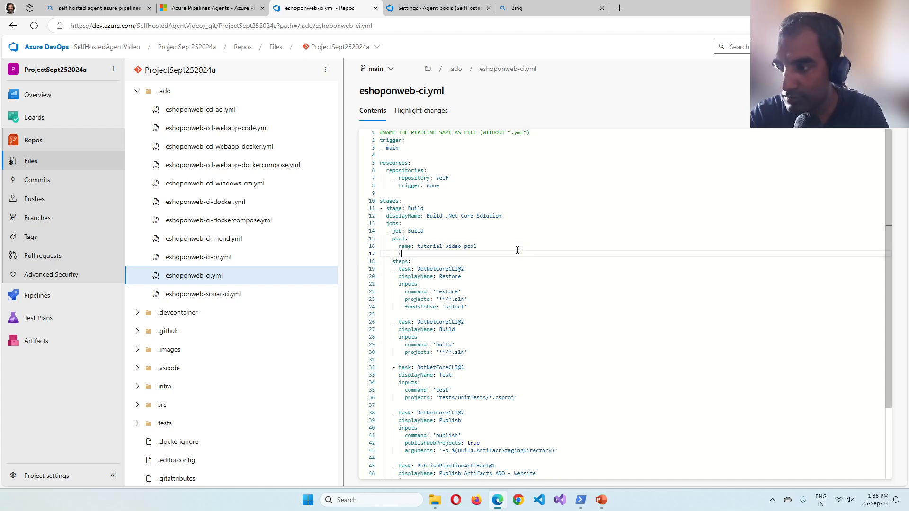
pyautogui.write('emands:')
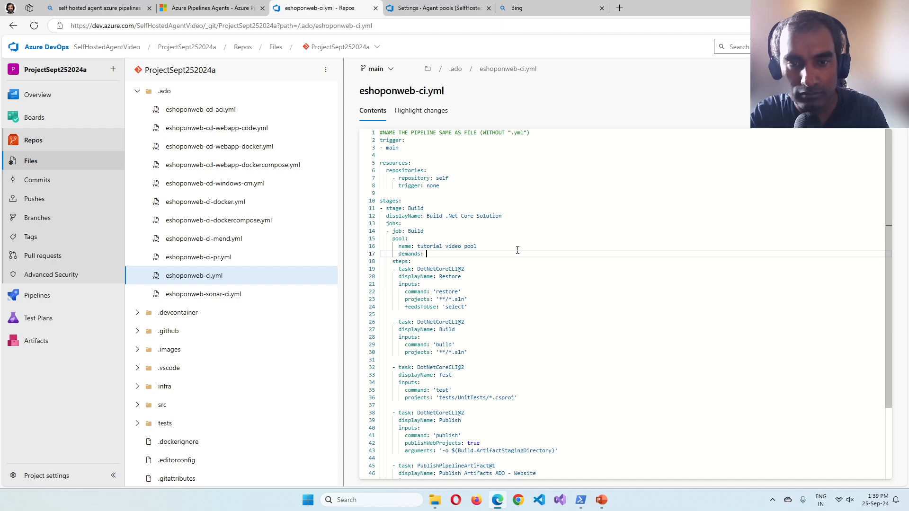
pyautogui.press('Return')
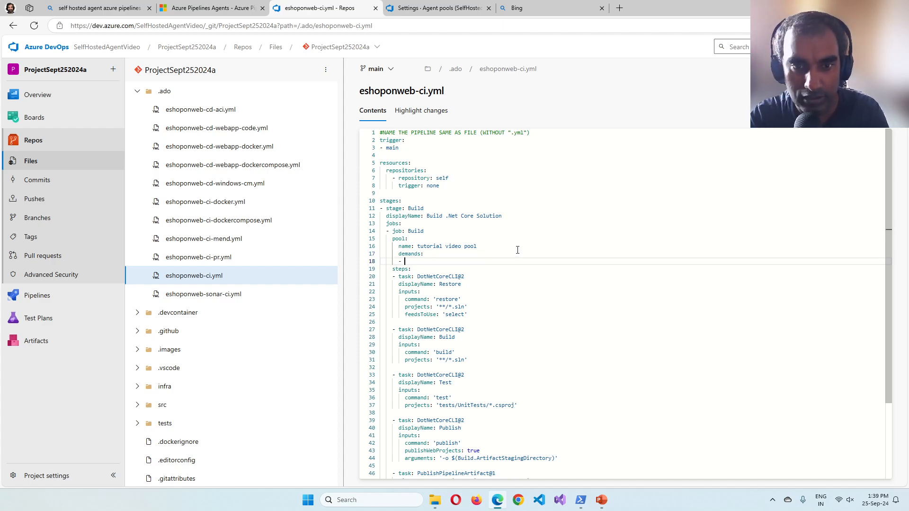
pyautogui.write('- Agent.Name')
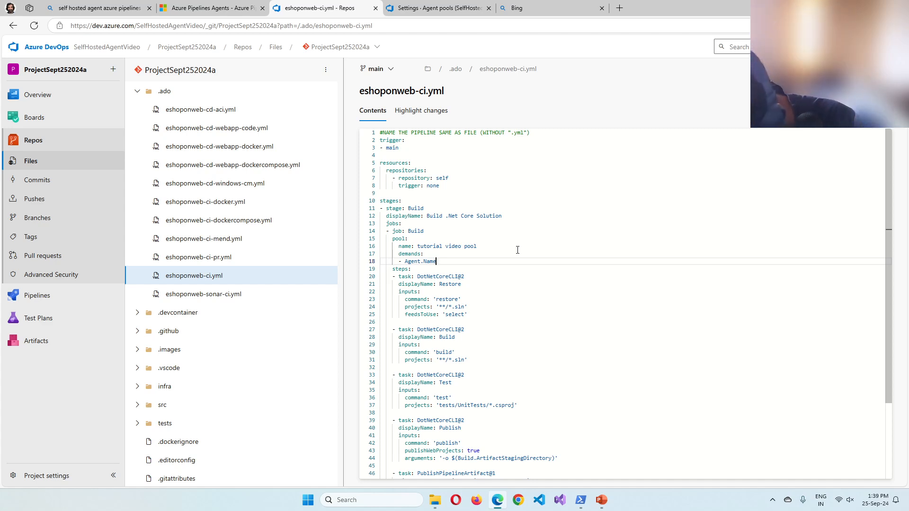
pyautogui.write('-equals')
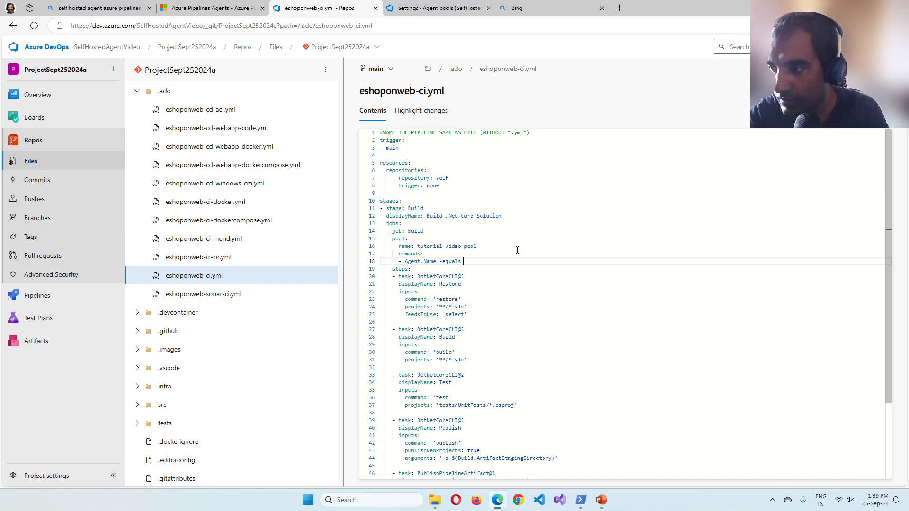
# Complete the demand with the agent name tutvidpoolagent copied from the pool's agents, and commit eshoponweb-ci.yml to main.
pyautogui.click(438, 8)
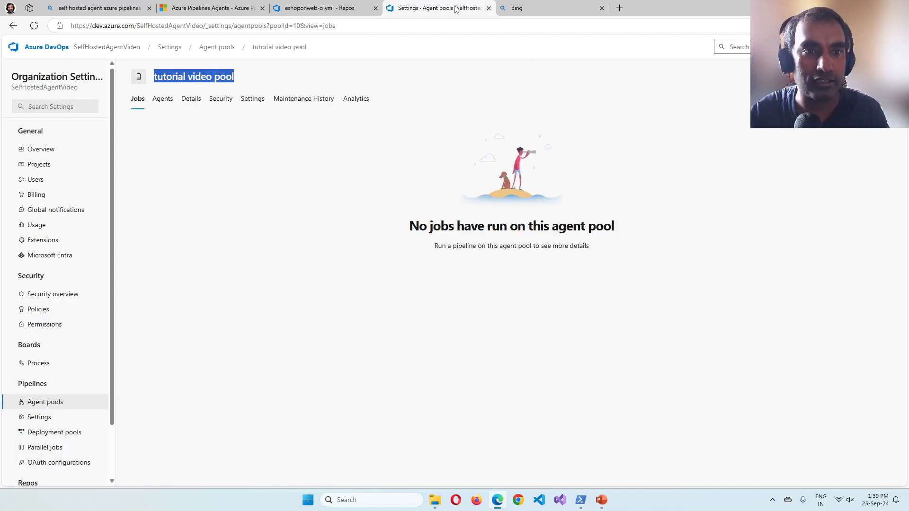
pyautogui.click(166, 103)
pyautogui.click(173, 150)
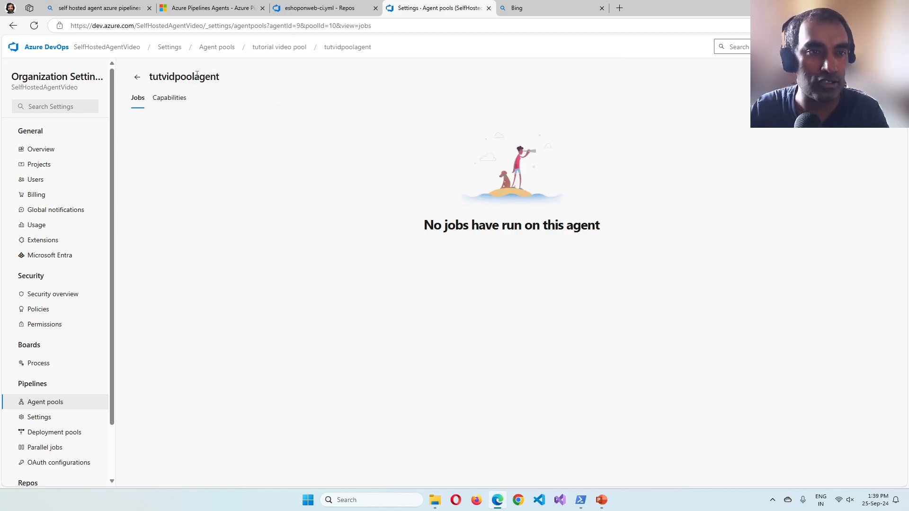
pyautogui.doubleClick(193, 76)
pyautogui.hotkey('ctrl', 'c')
pyautogui.click(320, 8)
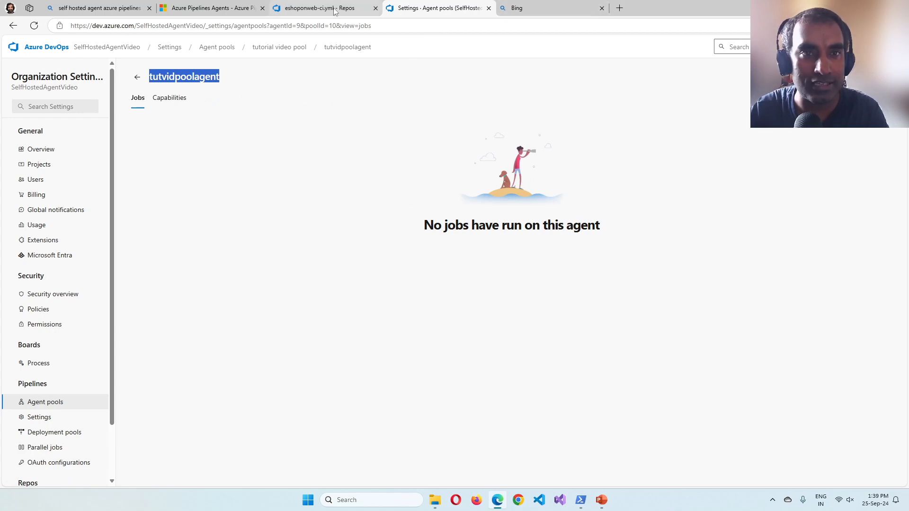
pyautogui.hotkey('ctrl', 'v')
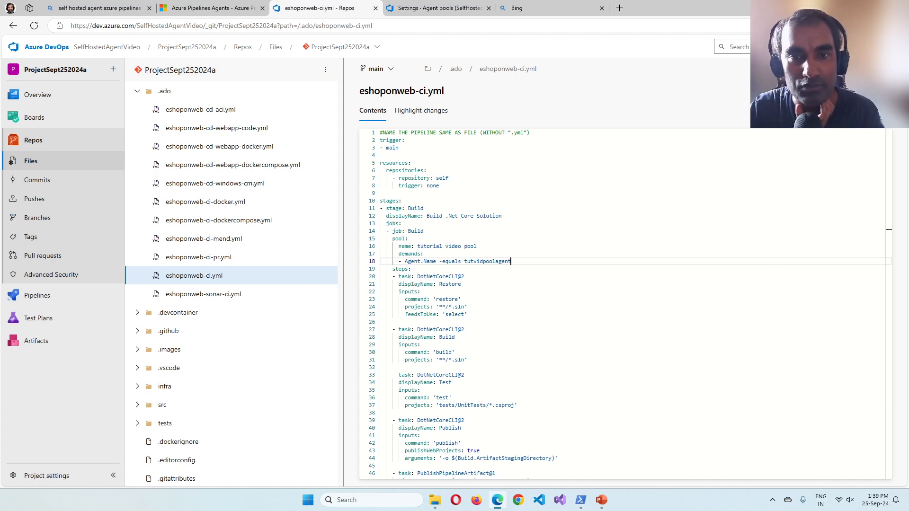
pyautogui.click(874, 68)
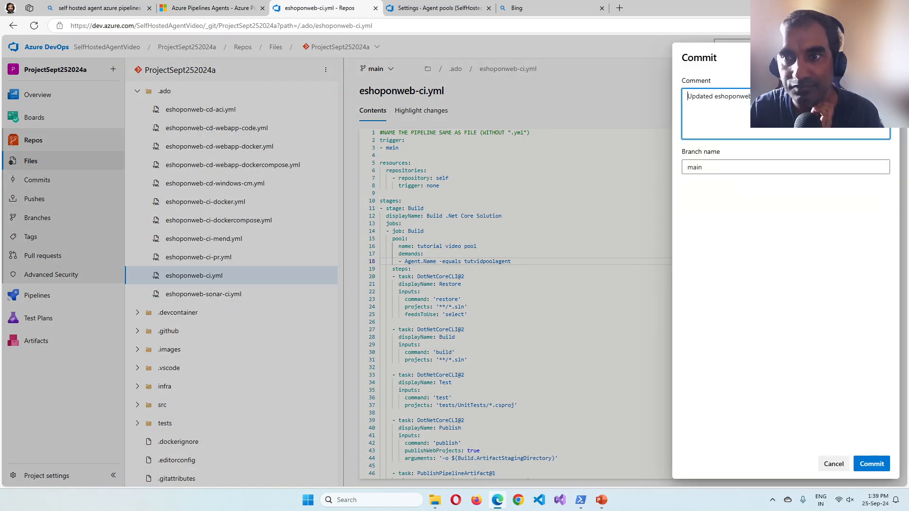
pyautogui.click(872, 464)
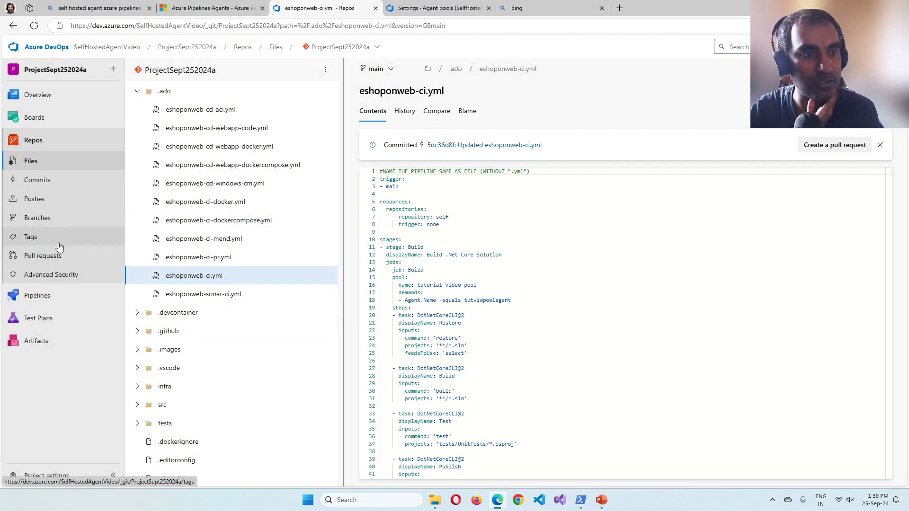
# Reopen eshoponweb-ci.yml from the .ado folder and review the committed pool name and demands lines.
pyautogui.click(42, 143)
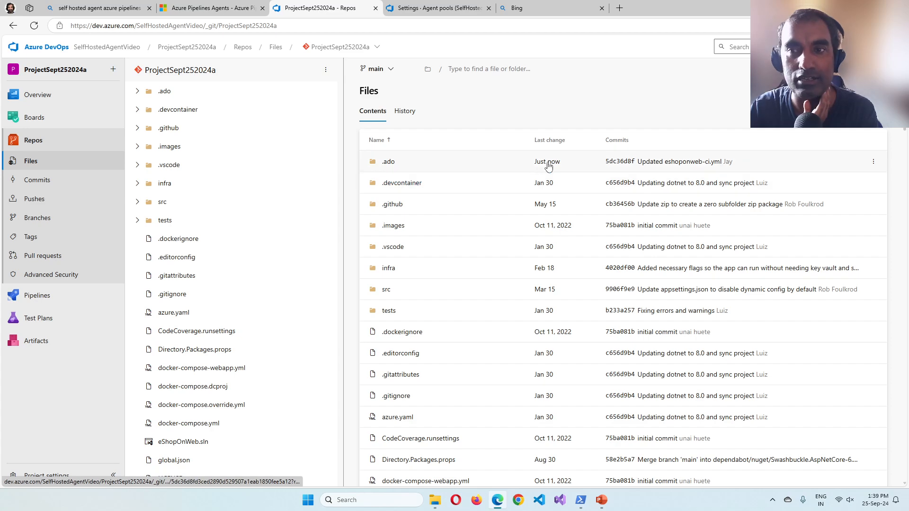
pyautogui.click(389, 161)
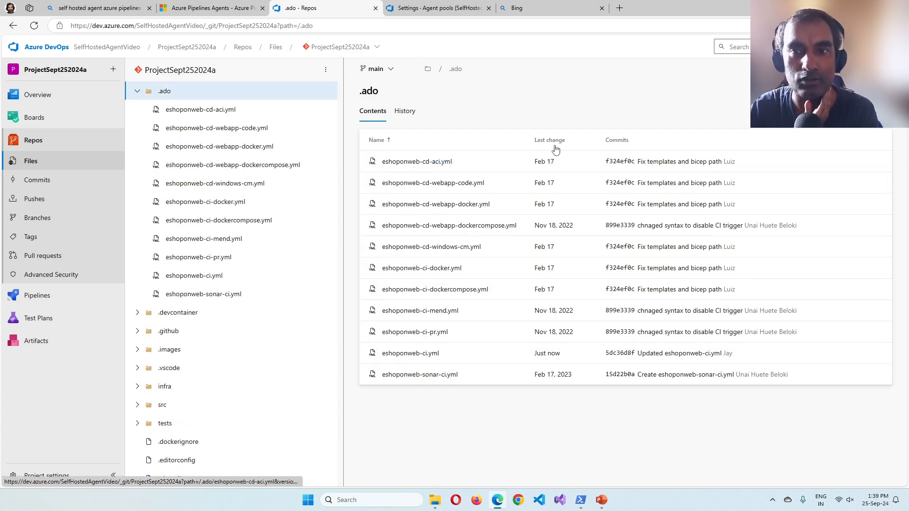
pyautogui.click(542, 140)
pyautogui.click(543, 140)
pyautogui.click(436, 163)
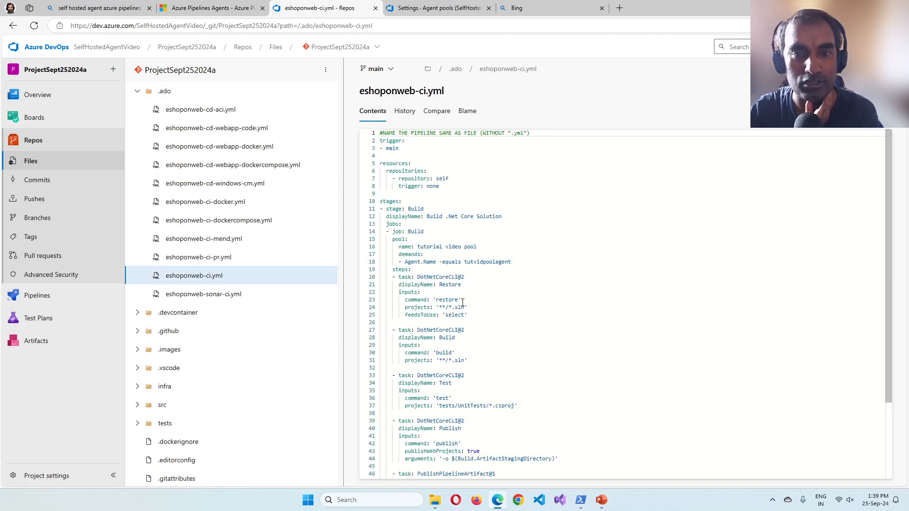
pyautogui.moveTo(511, 263); pyautogui.dragTo(365, 246)
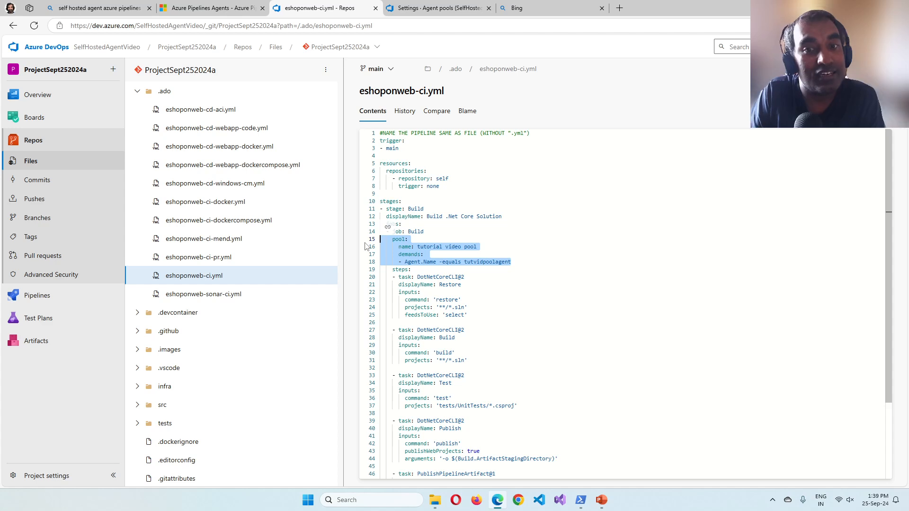
pyautogui.click(479, 248)
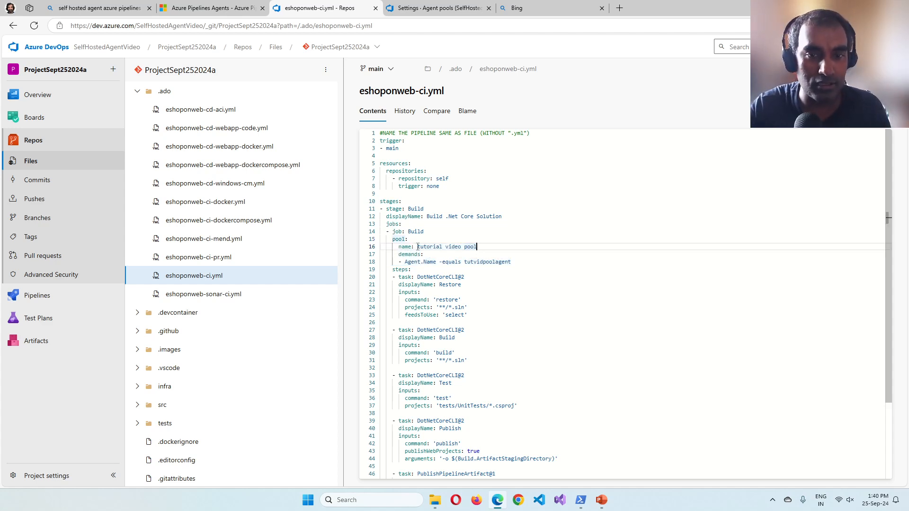
pyautogui.moveTo(417, 247); pyautogui.dragTo(481, 245)
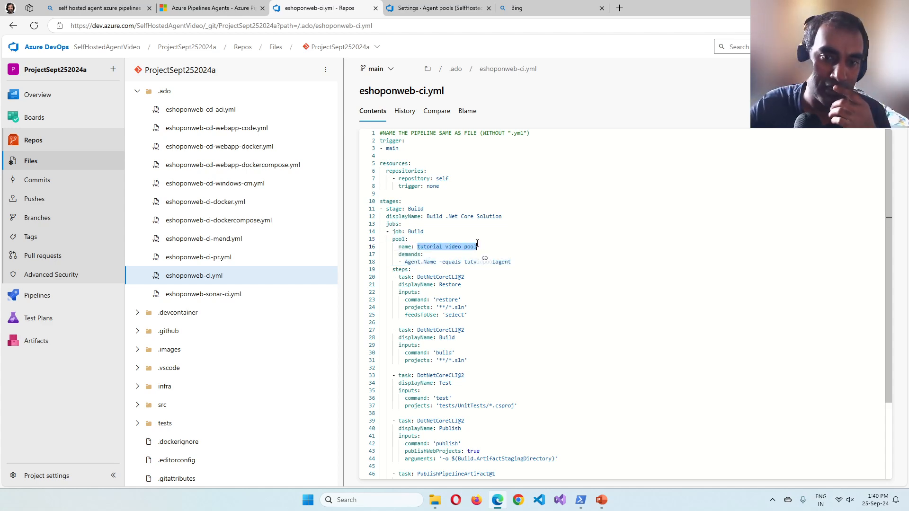
# Copy the permission warning from the Build job of the latest pipeline run and switch to PowerPoint.
pyautogui.moveTo(46, 298)
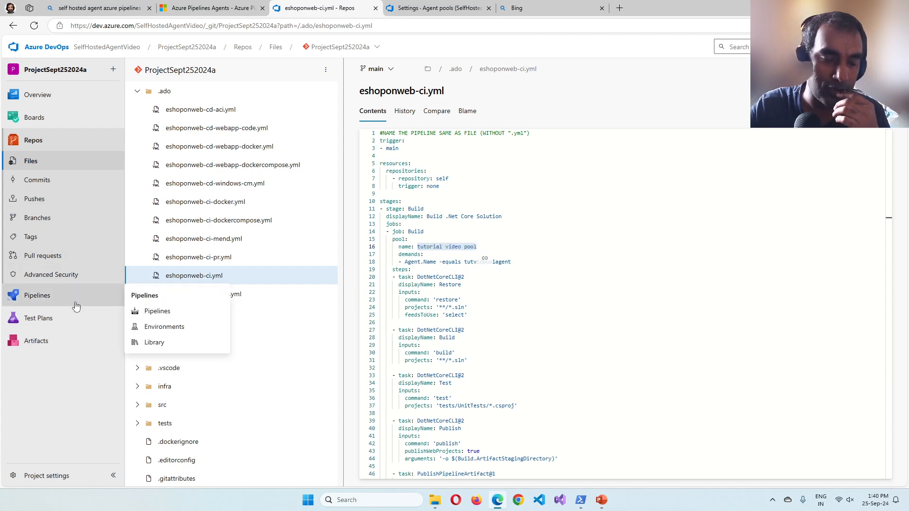
pyautogui.click(44, 299)
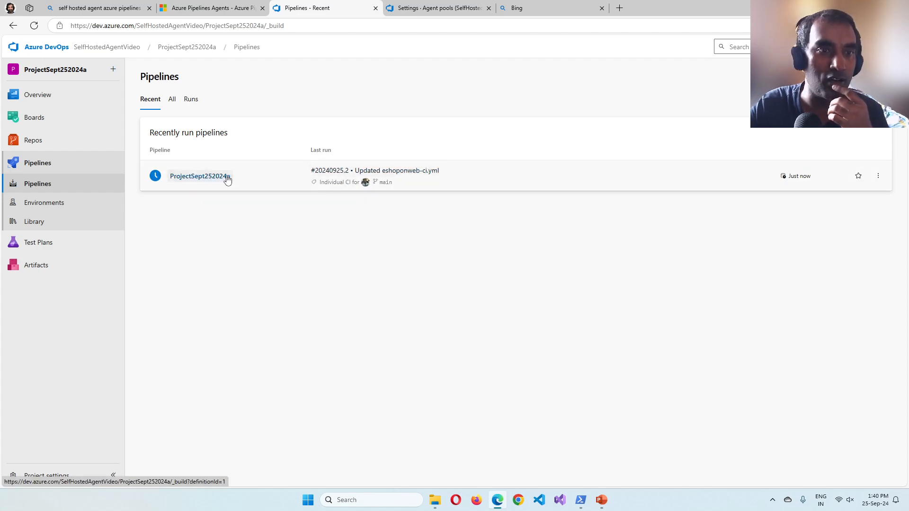
pyautogui.click(405, 176)
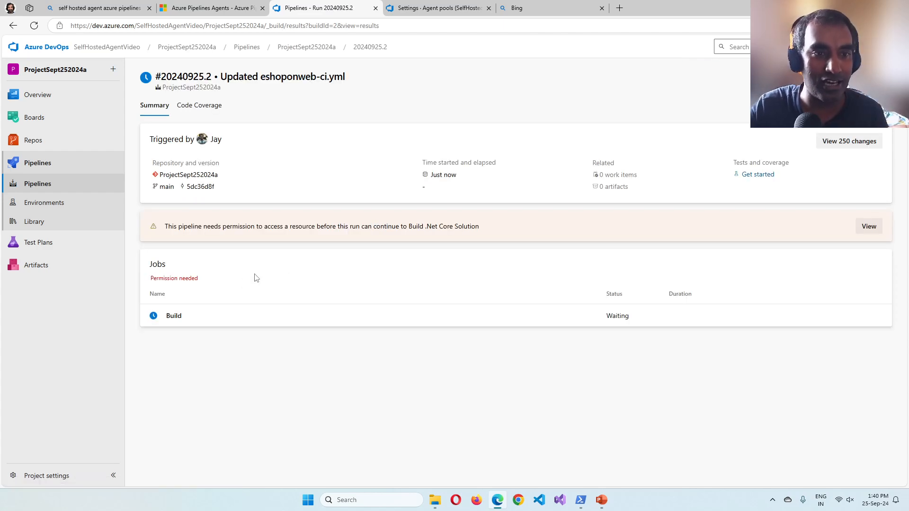
pyautogui.click(174, 316)
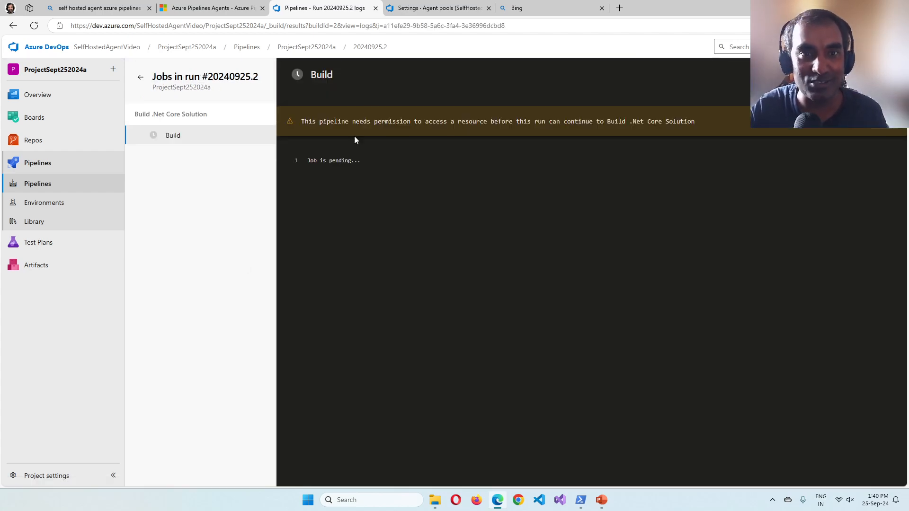
pyautogui.moveTo(301, 122); pyautogui.dragTo(718, 119)
pyautogui.hotkey('ctrl', 'c')
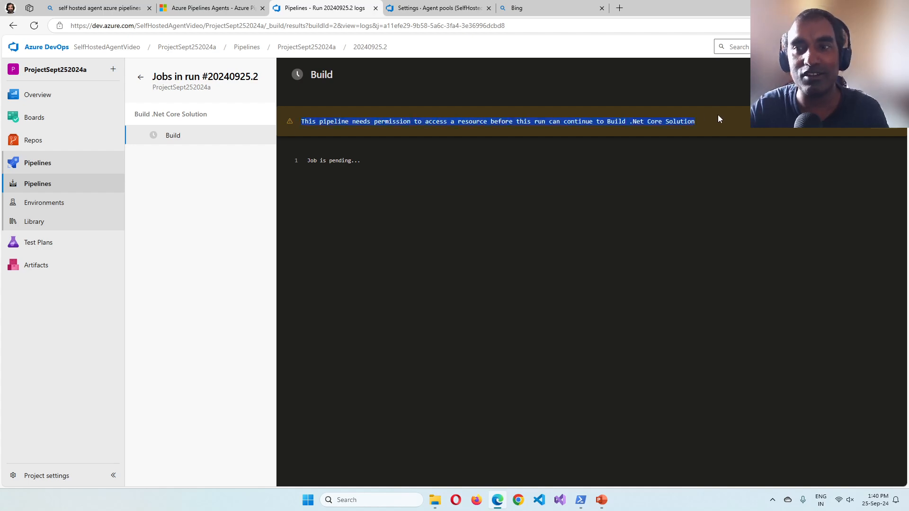
pyautogui.click(601, 500)
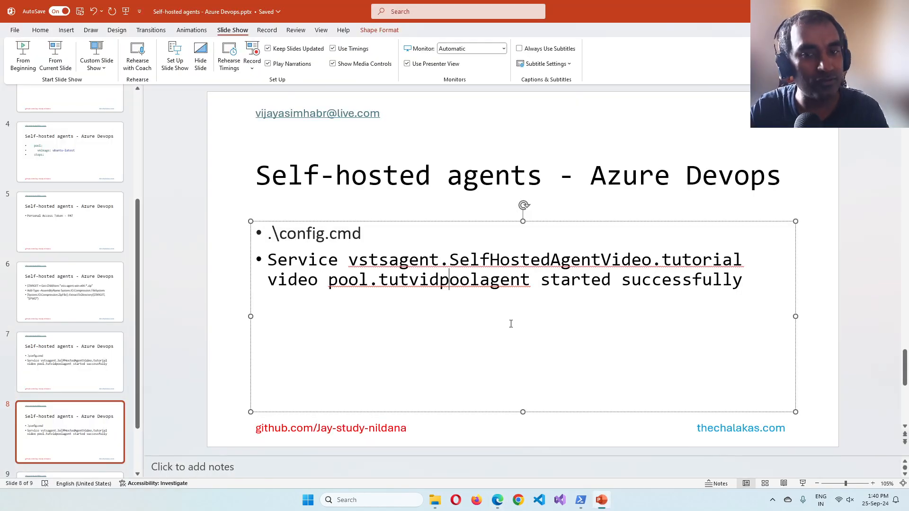
pyautogui.rightClick(76, 412)
pyautogui.click(106, 253)
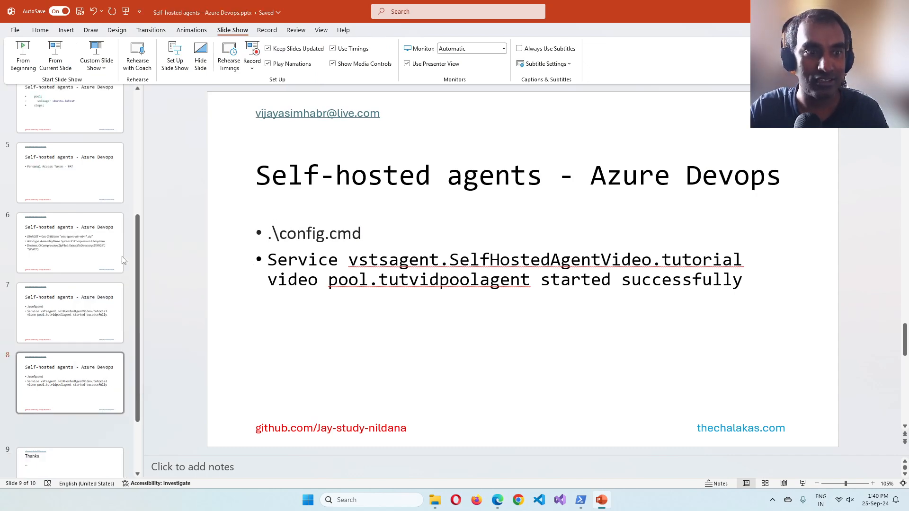
pyautogui.click(85, 348)
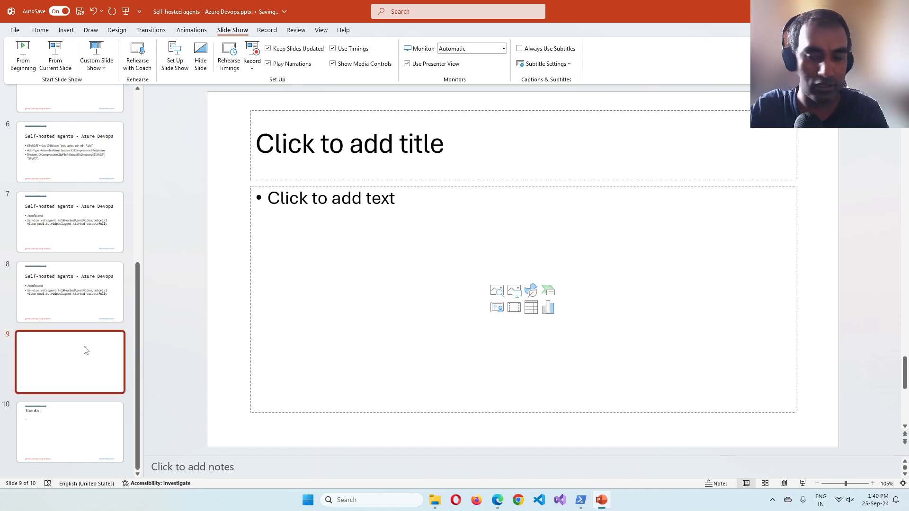
pyautogui.press('Delete')
# Duplicate slide 8 and replace the copy's body with the copied pipeline permission message, keeping text only.
pyautogui.rightClick(85, 349)
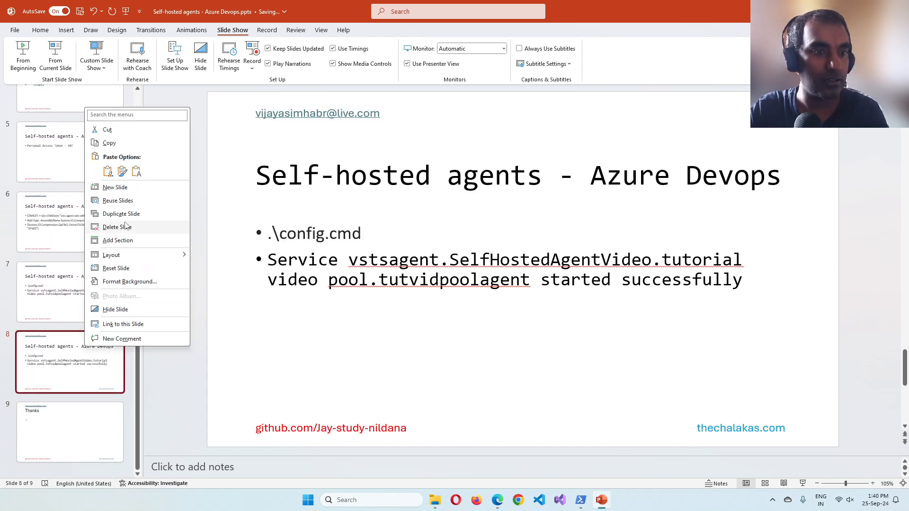
pyautogui.click(110, 213)
pyautogui.click(345, 300)
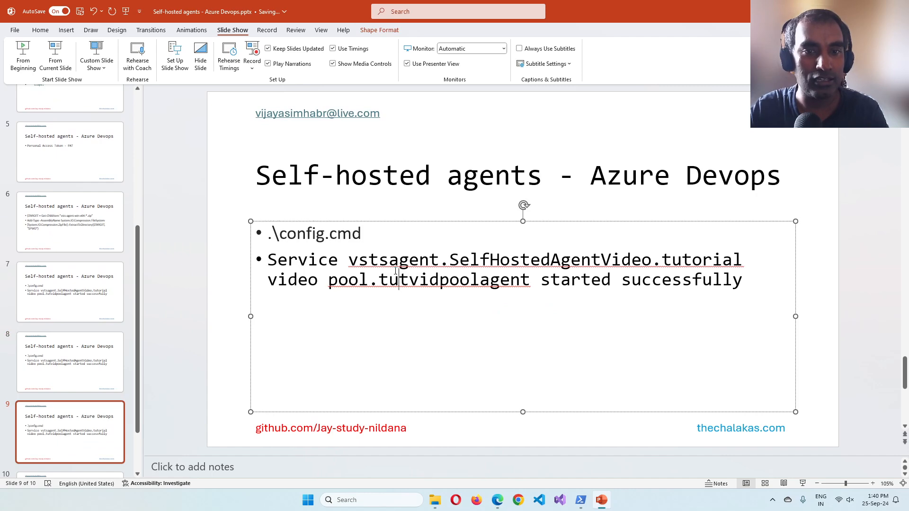
pyautogui.hotkey('ctrl', 'a')
pyautogui.hotkey('ctrl', 'v')
pyautogui.click(581, 290)
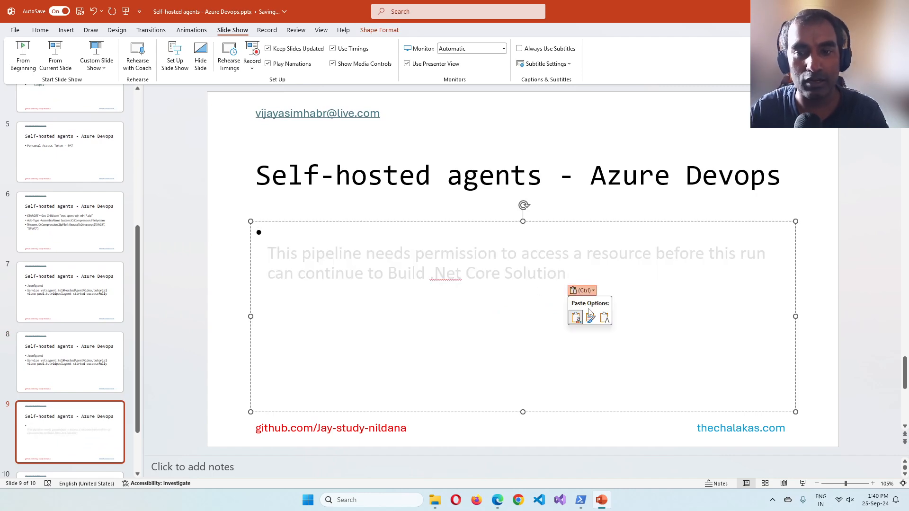
pyautogui.click(604, 318)
# Switch to Edge, permit the waiting run to use the tutorial video pool and expand the Build job's preparation parameters.
pyautogui.hotkey('alt', 'Tab')
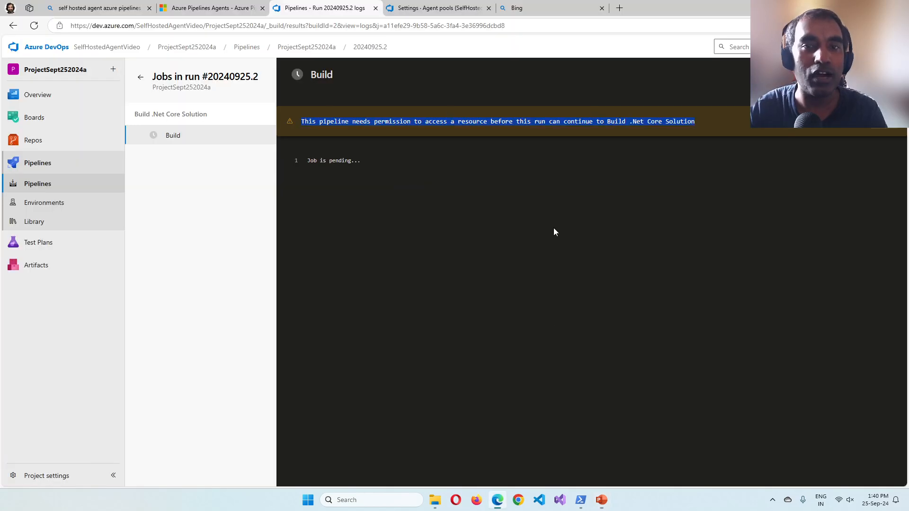
pyautogui.click(702, 132)
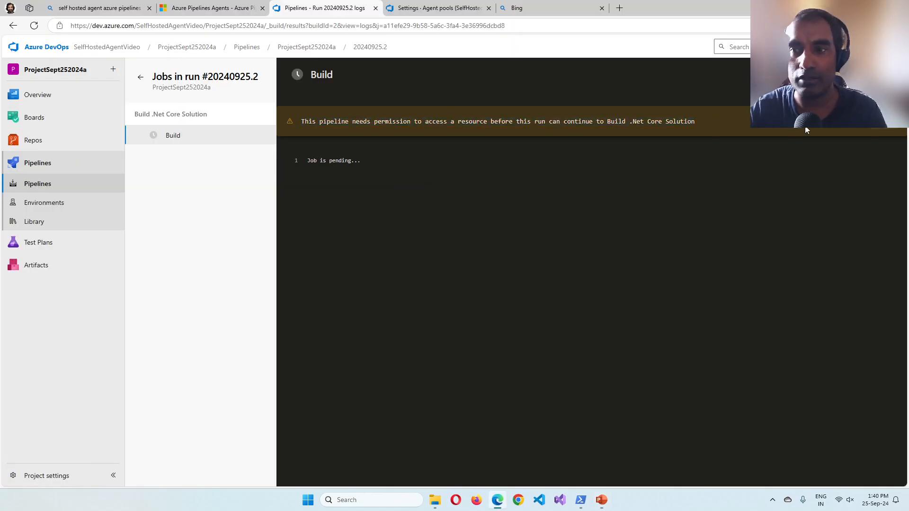
pyautogui.click(881, 122)
pyautogui.click(878, 100)
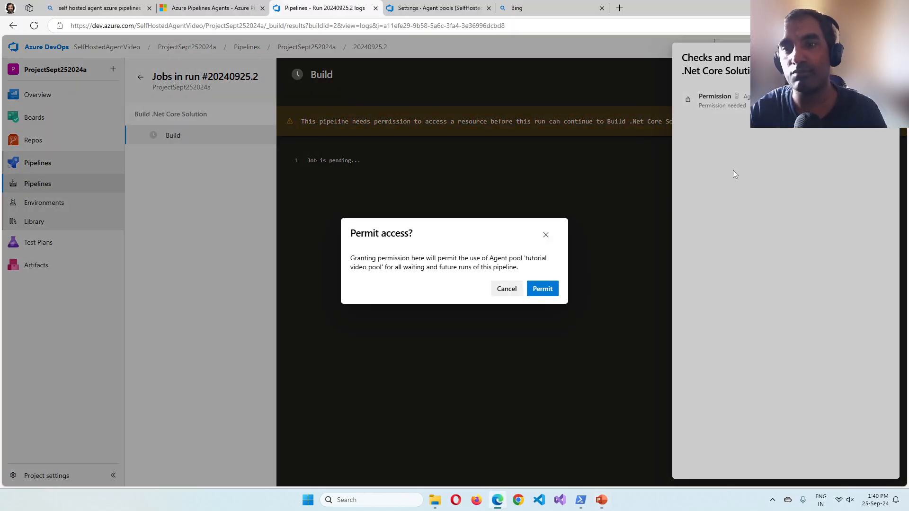
pyautogui.click(542, 287)
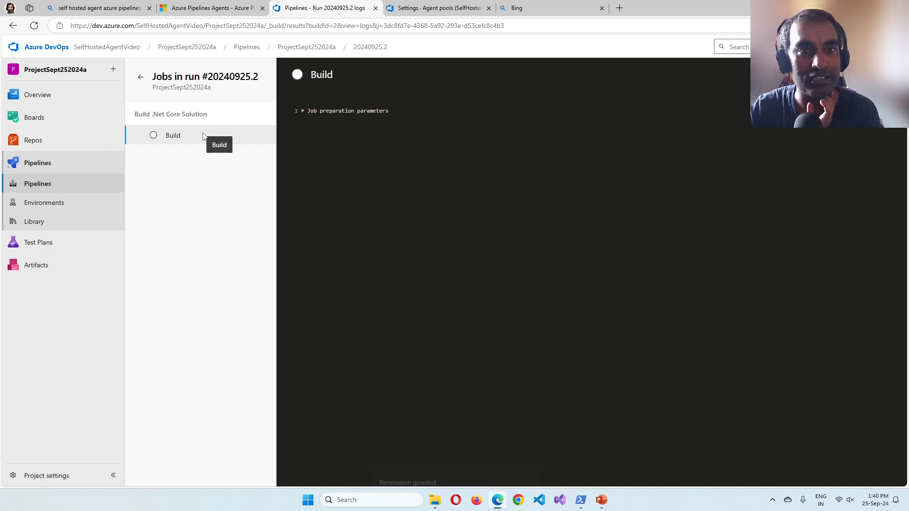
pyautogui.click(302, 112)
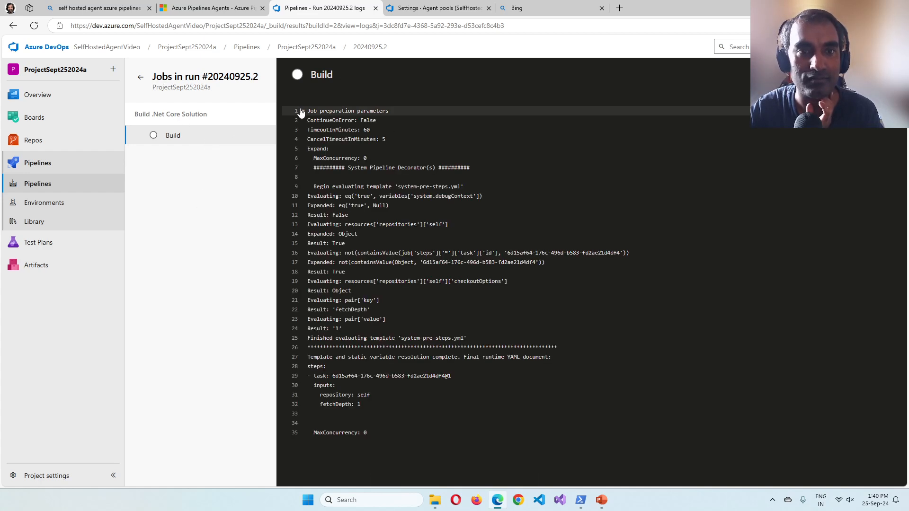
# Return to the run's summary and reopen the Build job to follow its log on the self-hosted agent.
pyautogui.click(140, 77)
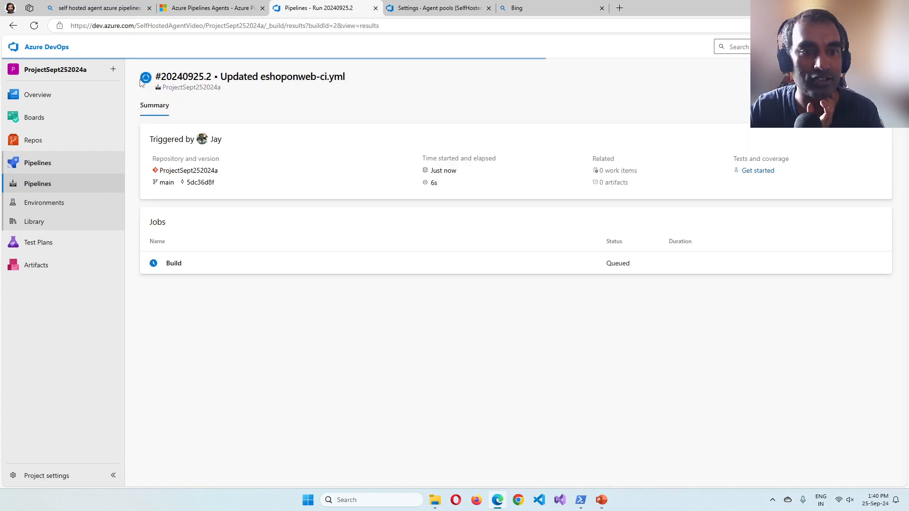
pyautogui.click(166, 272)
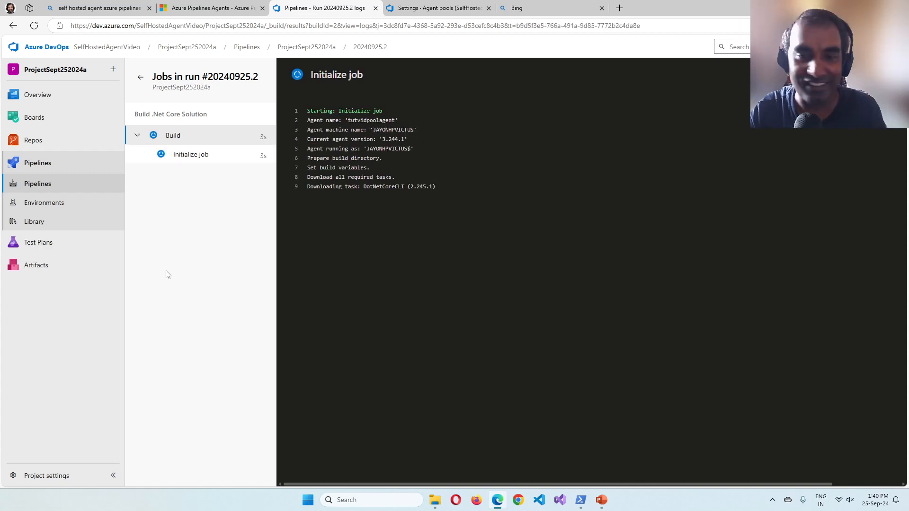
# Open the organization's agent pools in the other browser tab and view the jobs of the tutorial video pool.
pyautogui.click(434, 10)
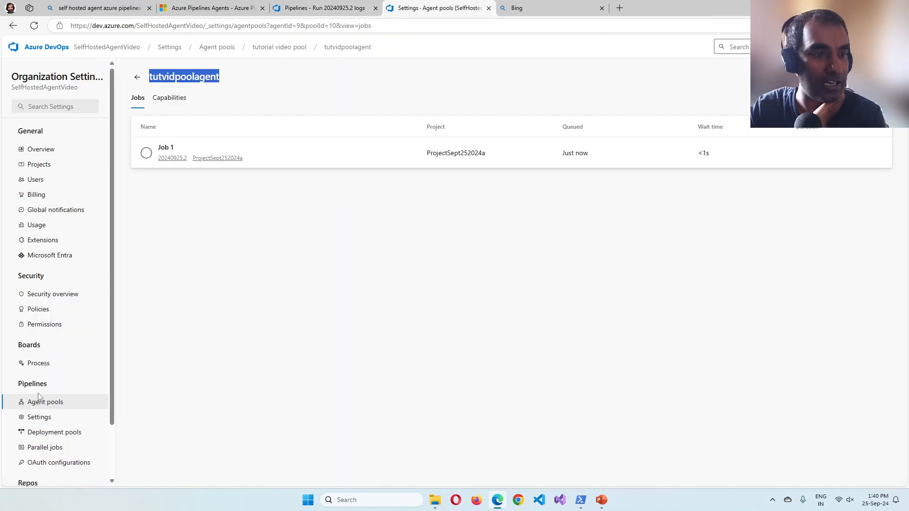
pyautogui.click(122, 48)
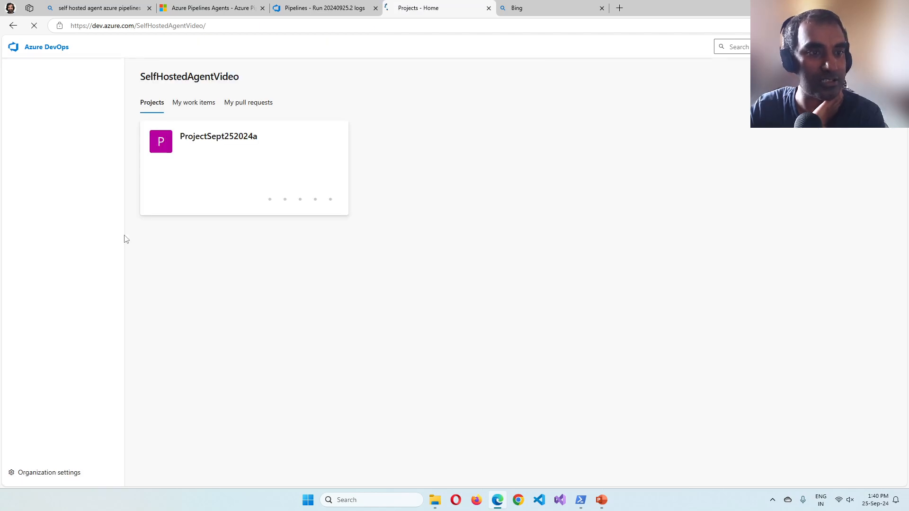
pyautogui.click(56, 473)
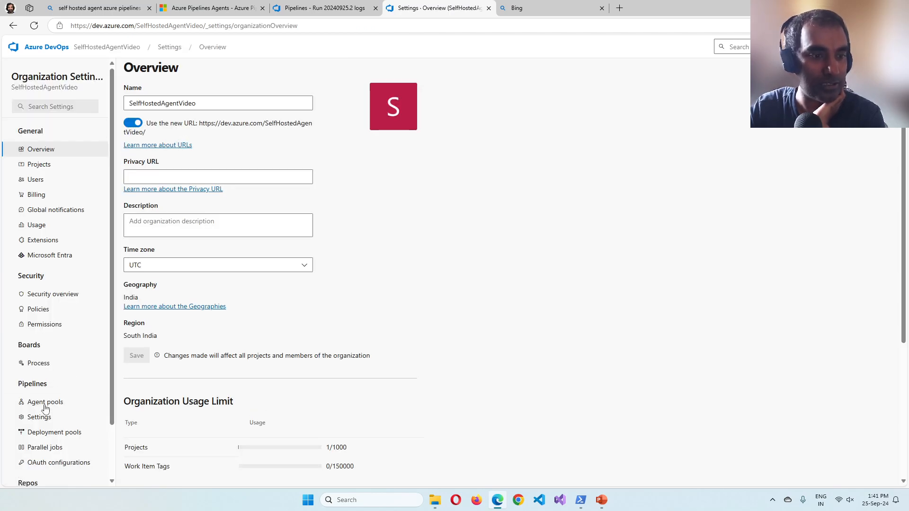
pyautogui.click(45, 401)
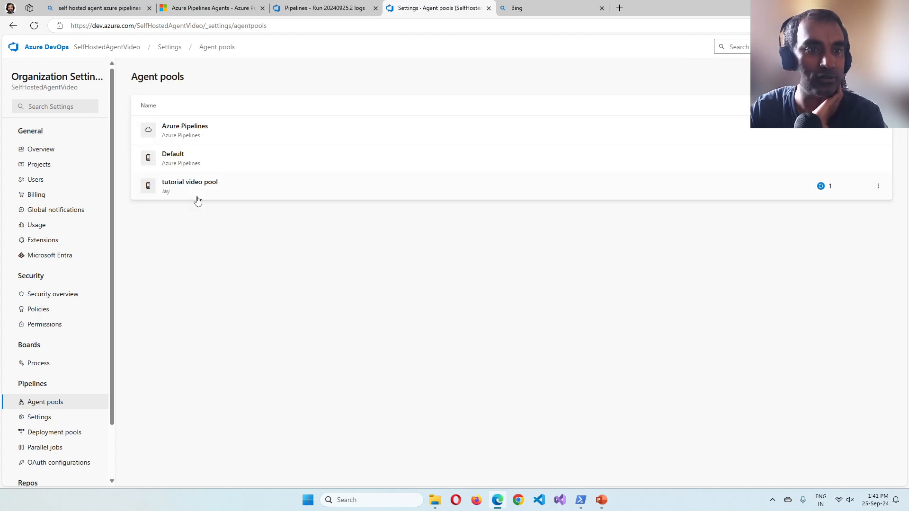
pyautogui.click(205, 185)
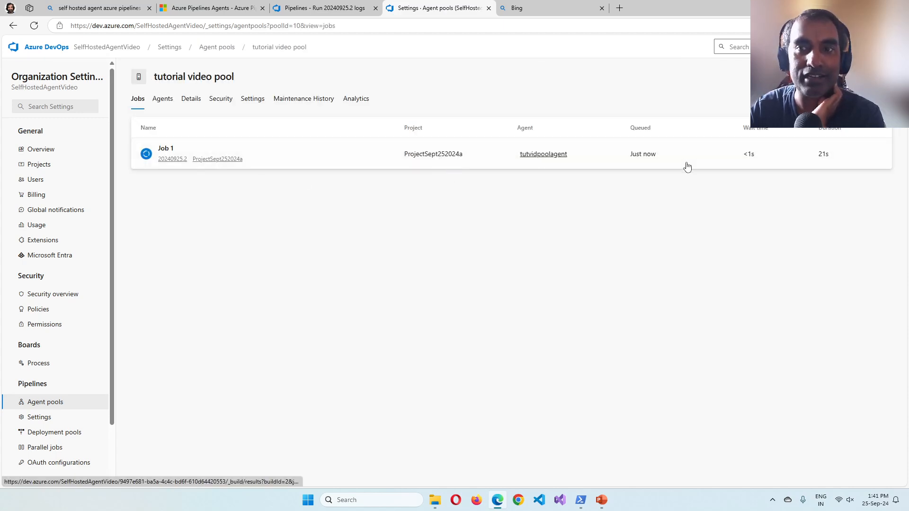
# Open Job 1 from the pool's job list and follow the Build job's task logs through the Publish task.
pyautogui.click(173, 150)
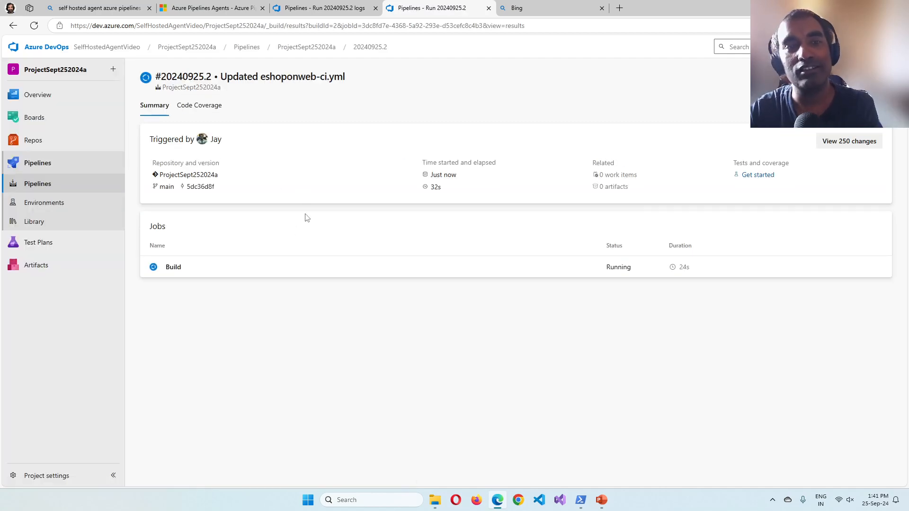
pyautogui.click(174, 270)
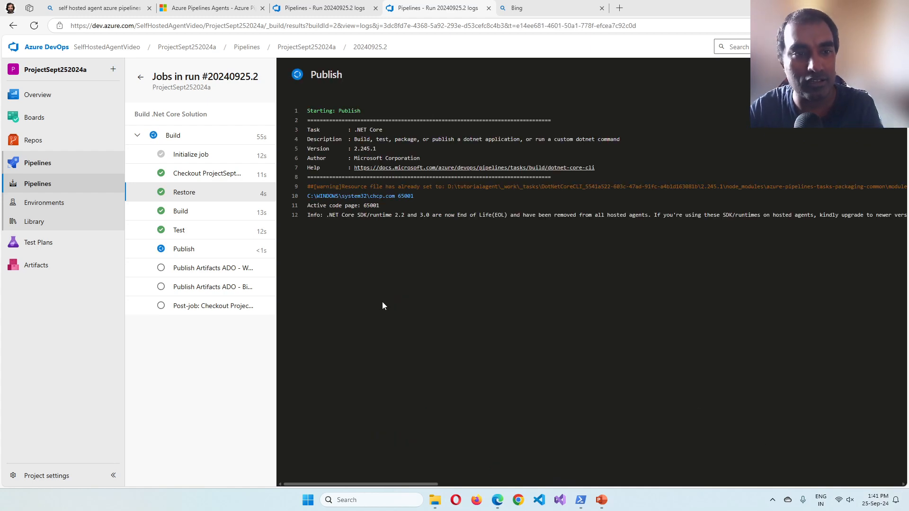
pyautogui.click(143, 77)
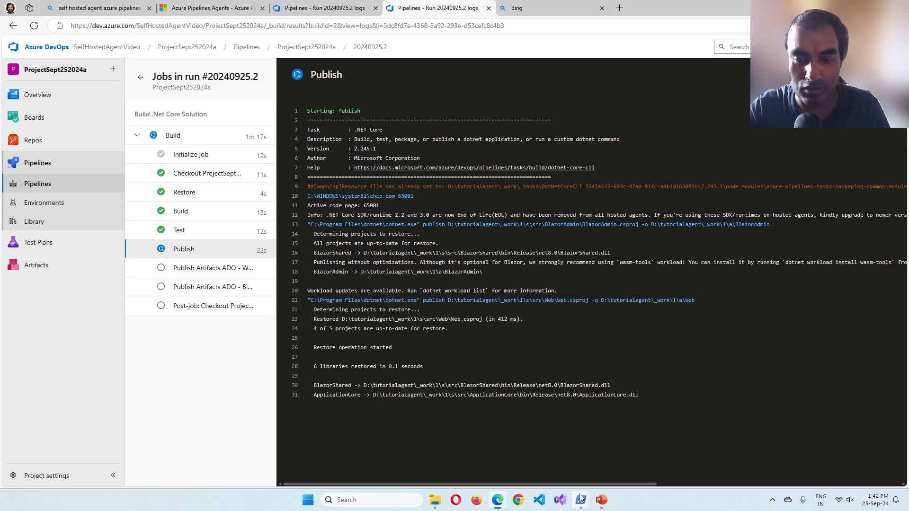
# Switch to PowerShell, separate the two agent registration windows to compare them, and return to the Build log in Edge.
pyautogui.moveTo(581, 500)
pyautogui.click(612, 463)
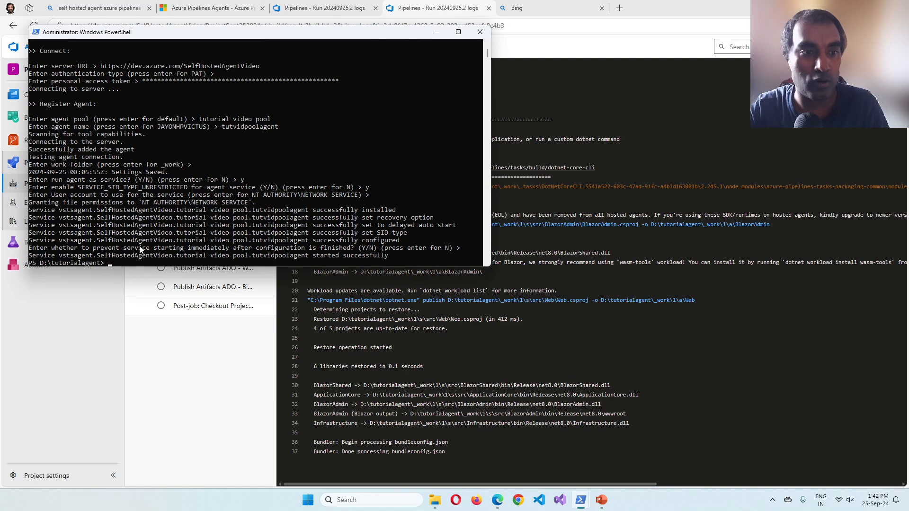
pyautogui.moveTo(579, 505)
pyautogui.click(544, 457)
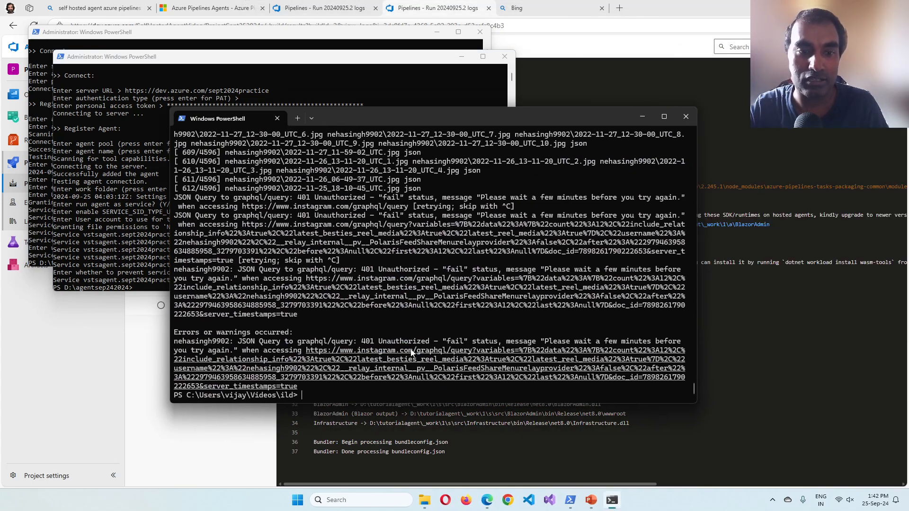
pyautogui.moveTo(592, 115); pyautogui.dragTo(908, 110)
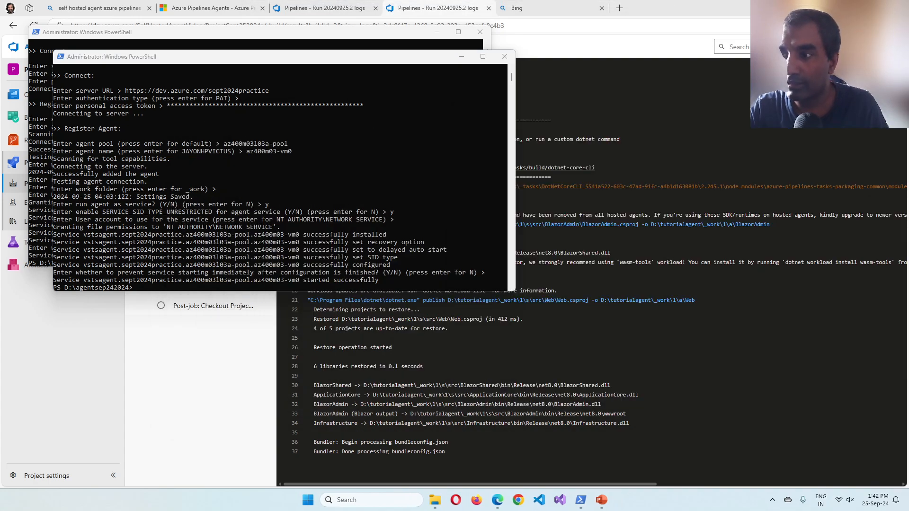
pyautogui.moveTo(187, 58); pyautogui.dragTo(461, 101)
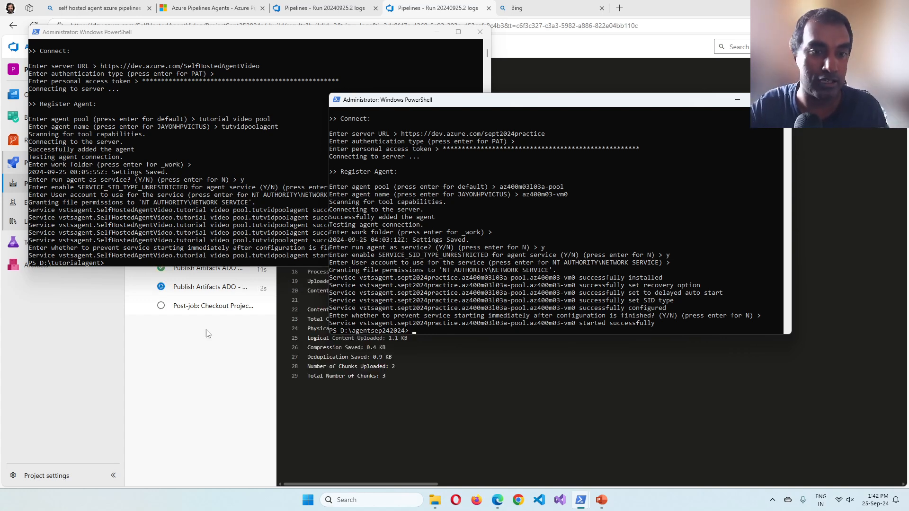
pyautogui.click(214, 370)
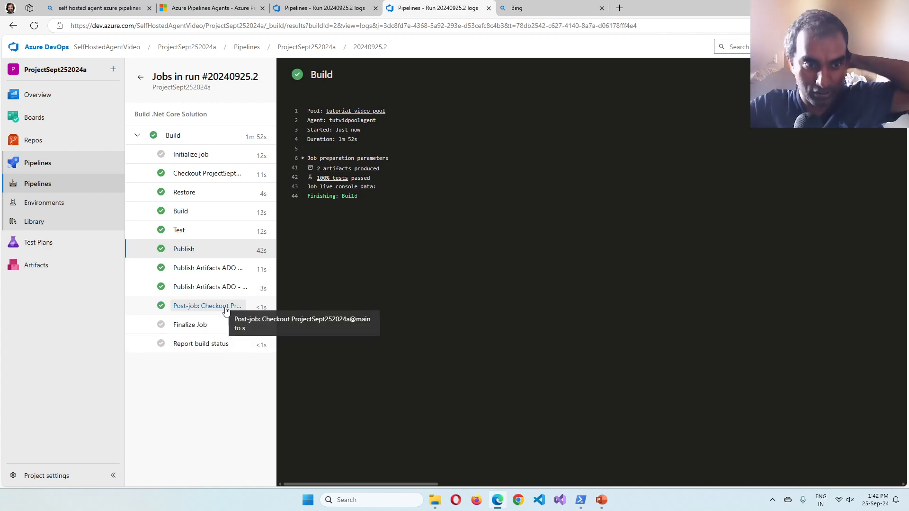
# Review the summary of run 20240925.2 and its Build job logs across both pipeline tabs.
pyautogui.click(140, 77)
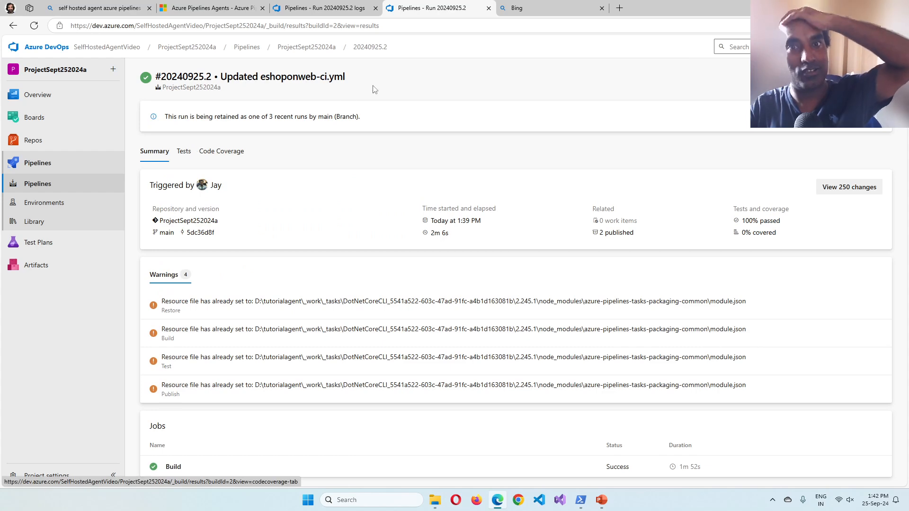
pyautogui.click(331, 8)
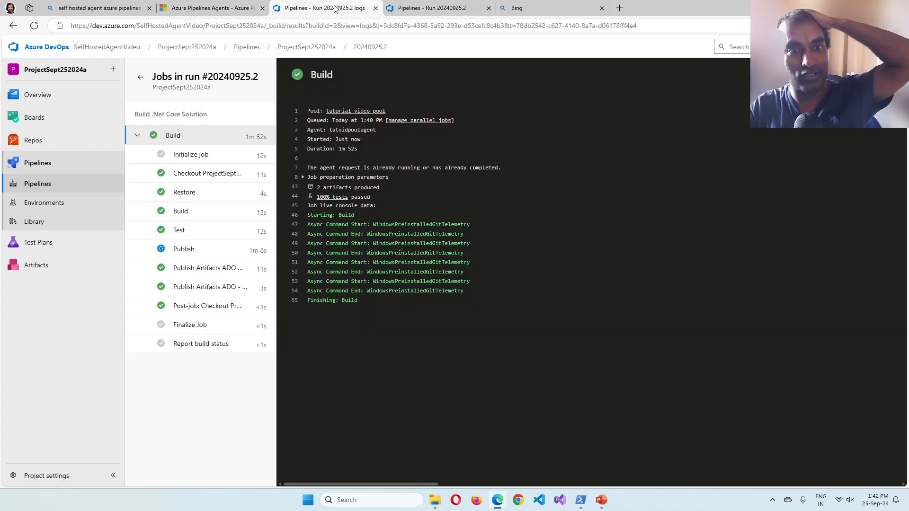
pyautogui.click(411, 8)
pyautogui.click(14, 26)
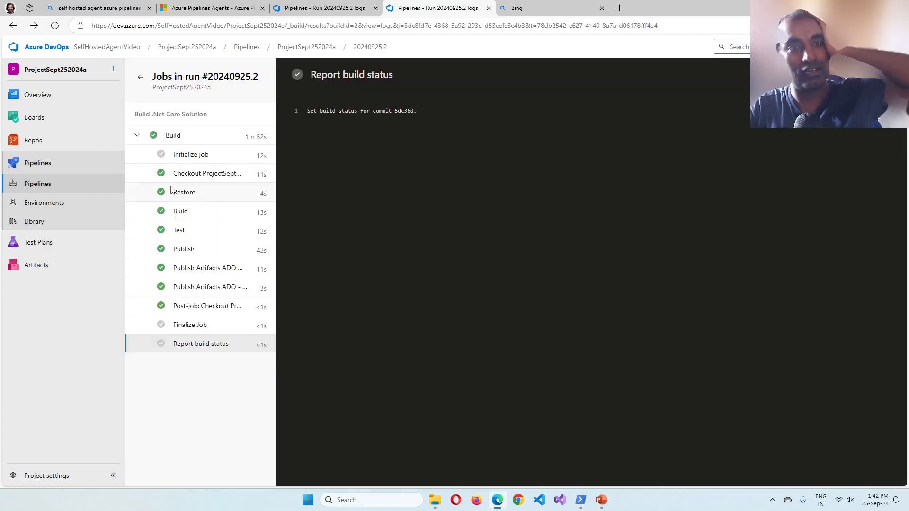
pyautogui.click(13, 25)
pyautogui.click(13, 26)
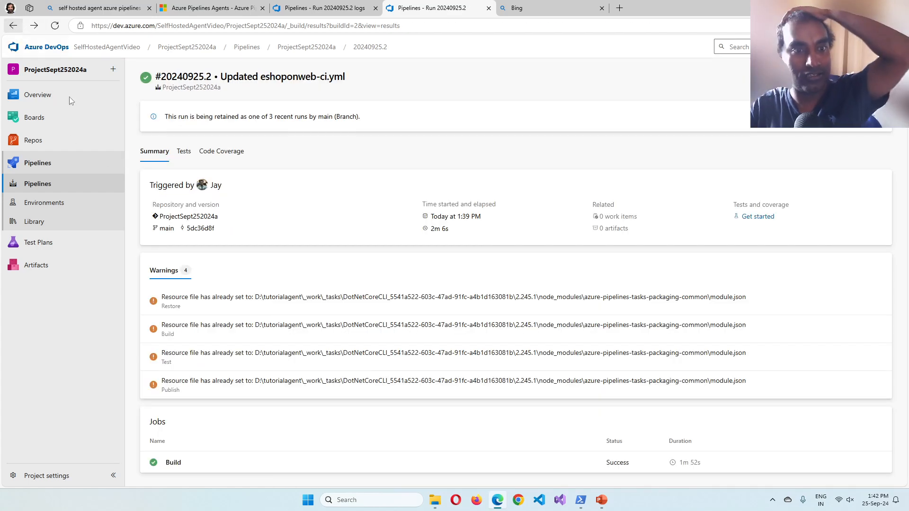
# Open run 20240925.2 from the tutorial video pool's job list in organization settings, then show the project's recent pipelines.
pyautogui.click(124, 48)
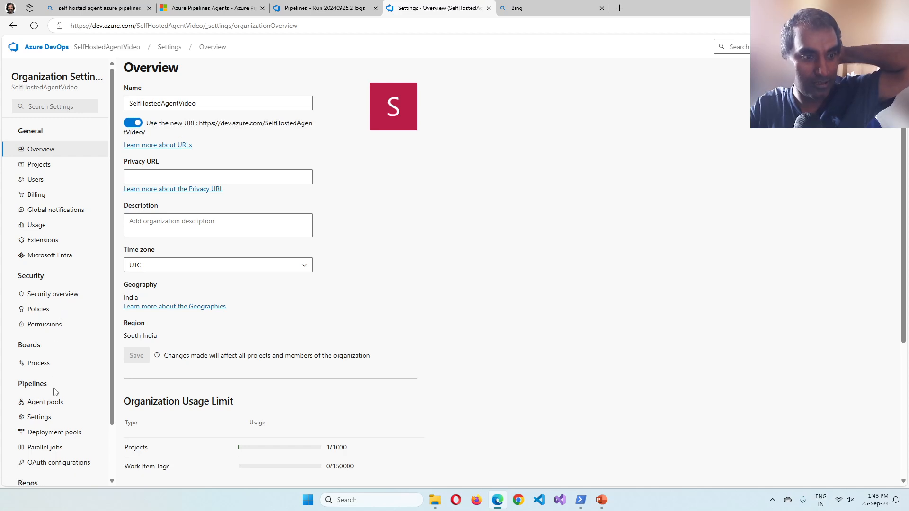
pyautogui.click(48, 404)
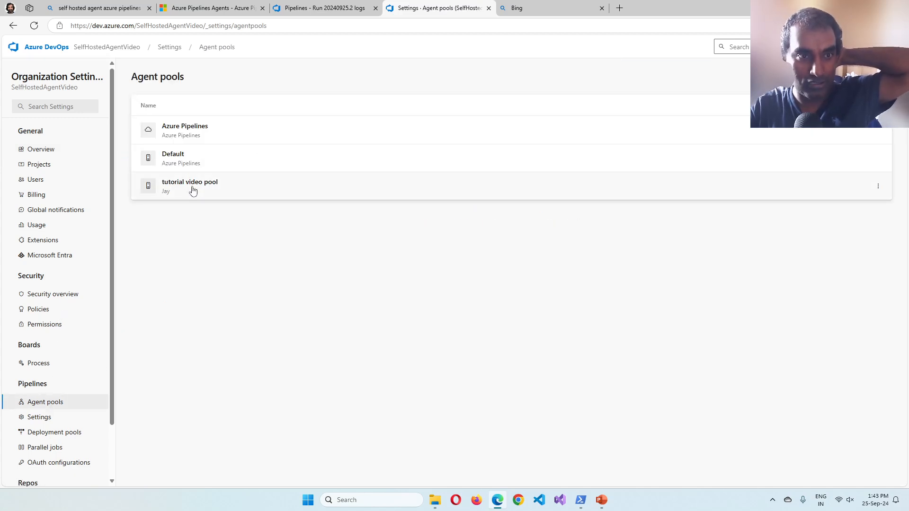
pyautogui.click(193, 188)
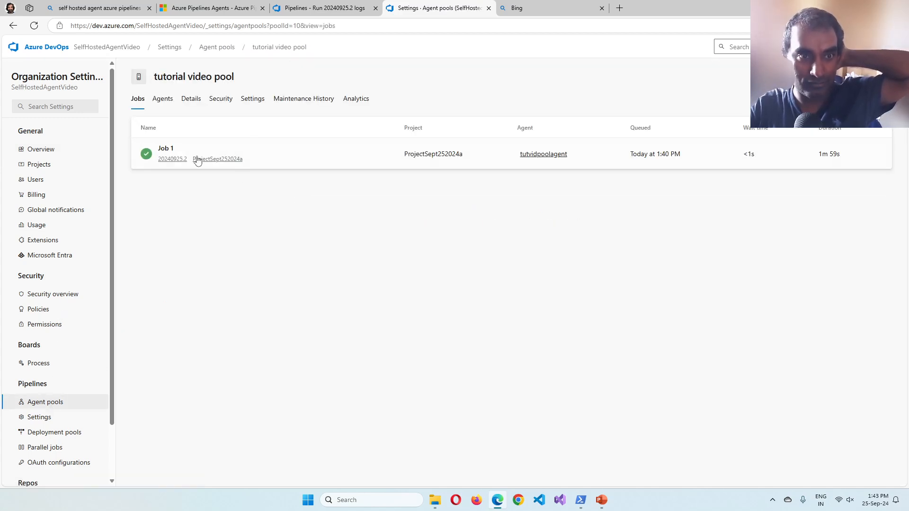
pyautogui.click(175, 159)
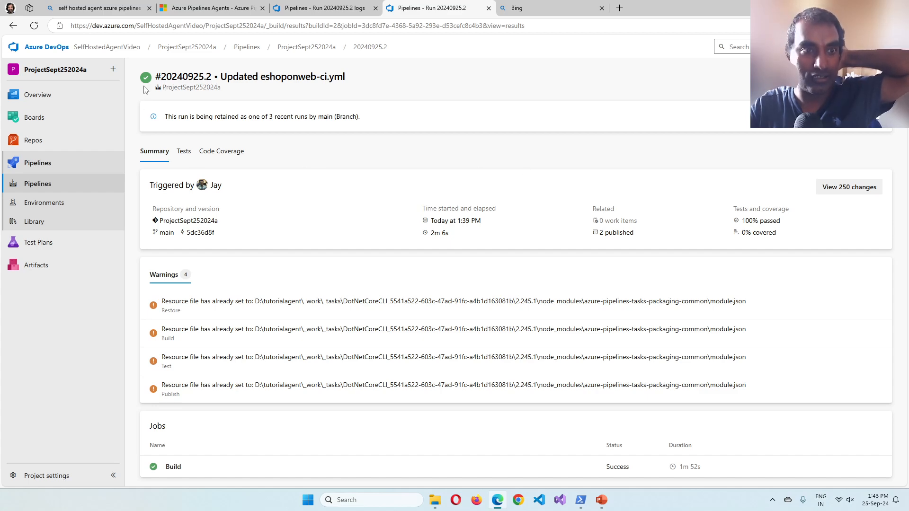
pyautogui.click(38, 184)
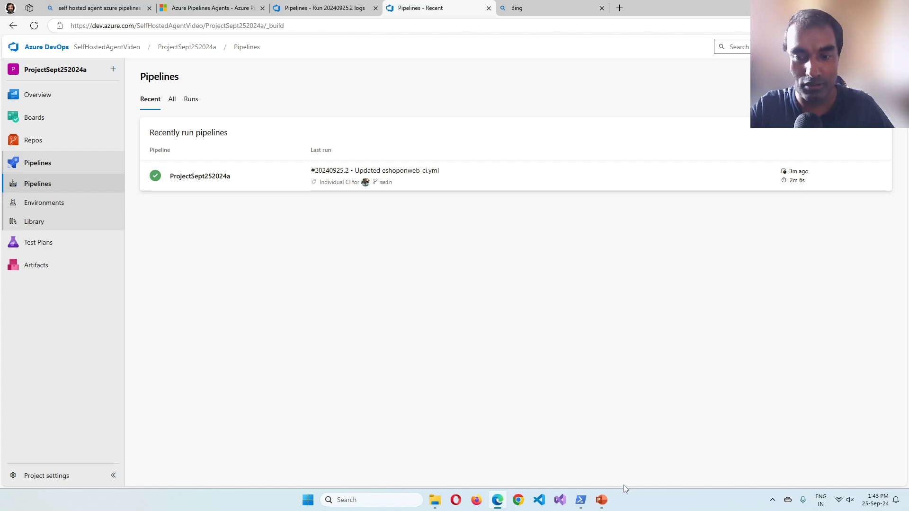
# Switch to PowerPoint, start the slide show from slide 9 and set the display to Duplicate Slide Show.
pyautogui.click(601, 500)
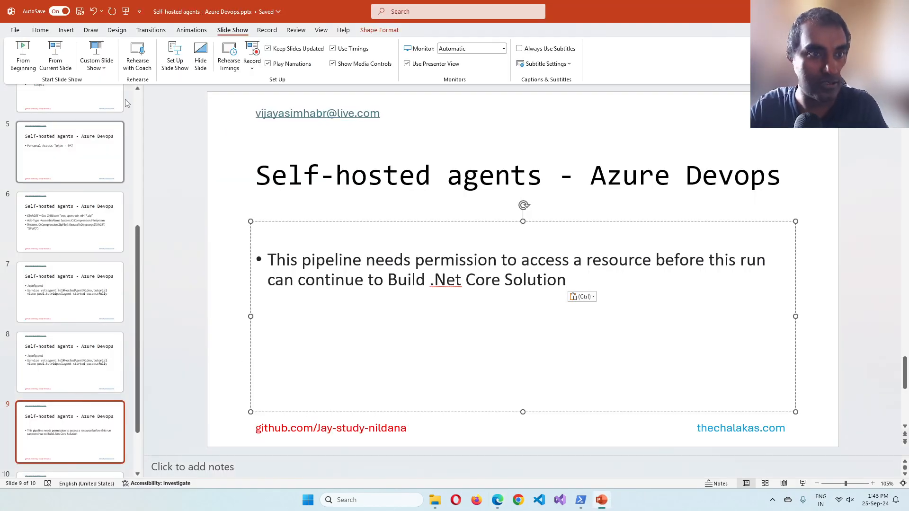
pyautogui.click(59, 56)
pyautogui.click(167, 17)
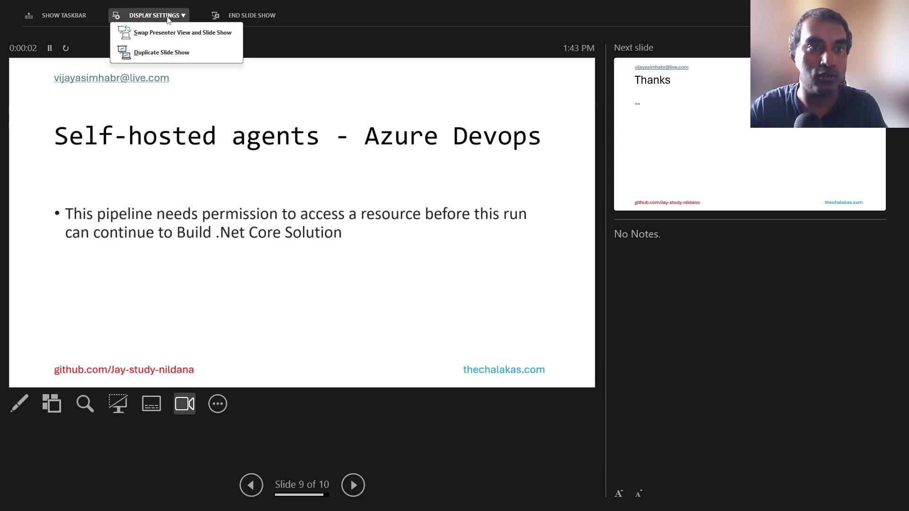
pyautogui.click(169, 52)
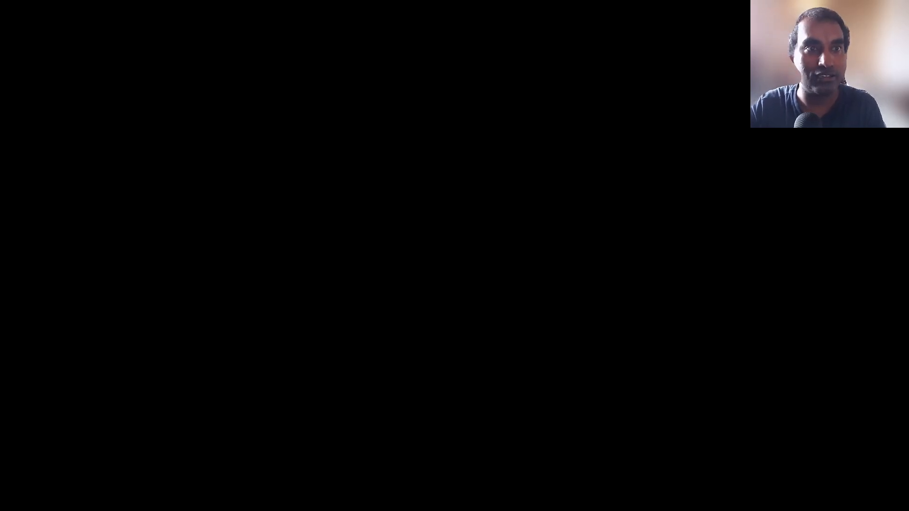
pyautogui.press('Left')
pyautogui.press('Right')
pyautogui.press('Right')
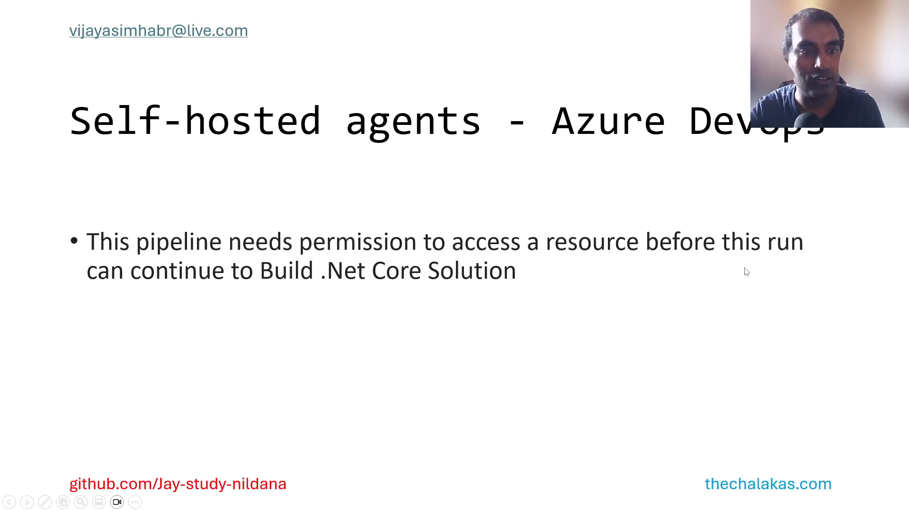